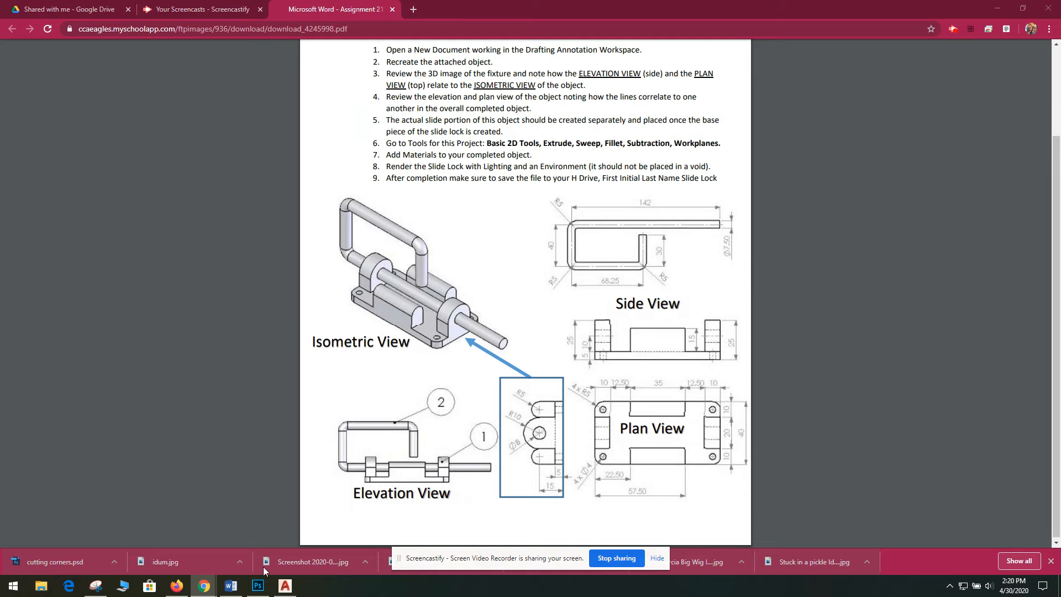
Step: Switch to AutoCAD and draw an 80 by 40 rectangle for the slide lock's base plate
click(285, 586)
scroll(437, 230, down, 4)
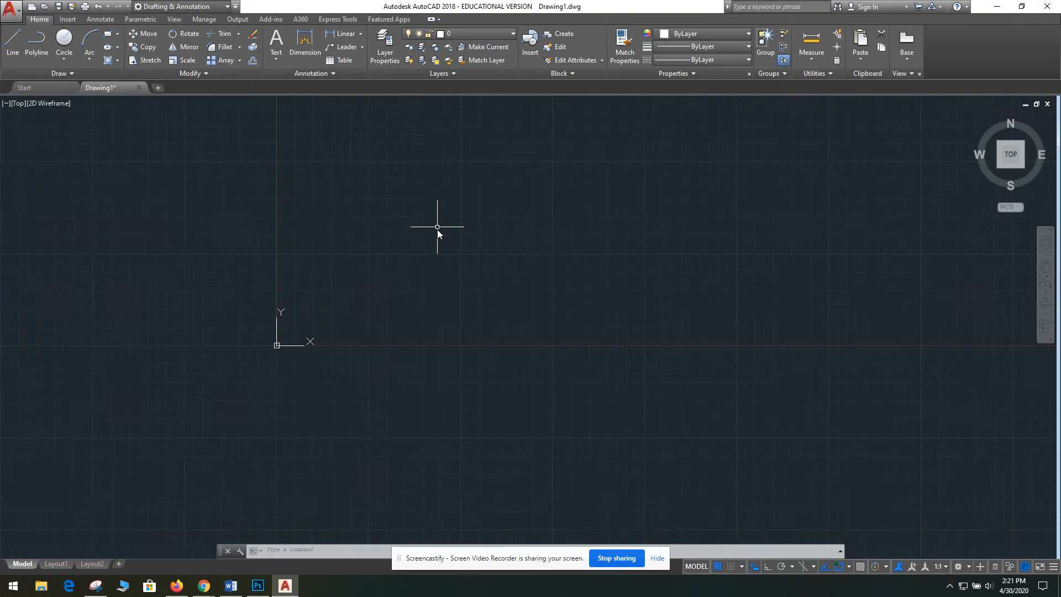
scroll(506, 276, down, 4)
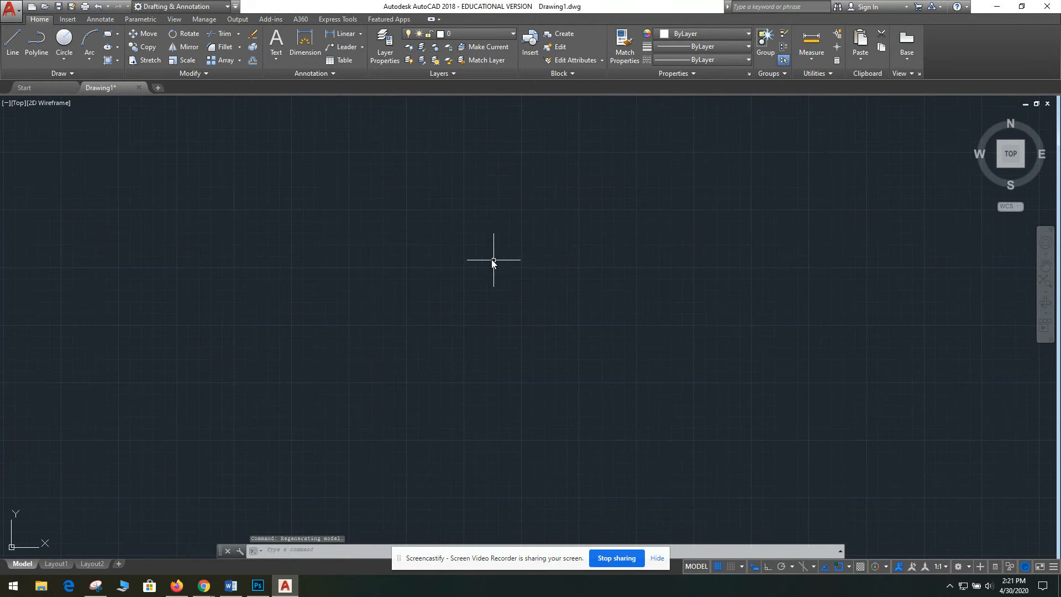
middle_drag(514, 231, 433, 336)
mouse_move(569, 253)
middle_down()
mouse_move(519, 267)
mouse_move(382, 386)
middle_up()
click(108, 34)
click(367, 198)
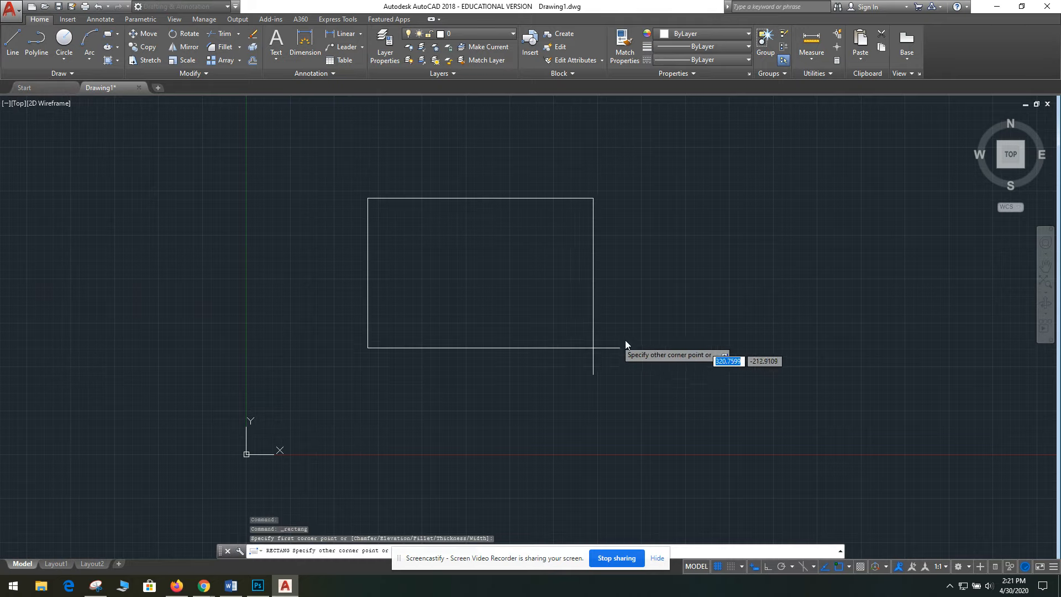
text(@80,40)
key(Return)
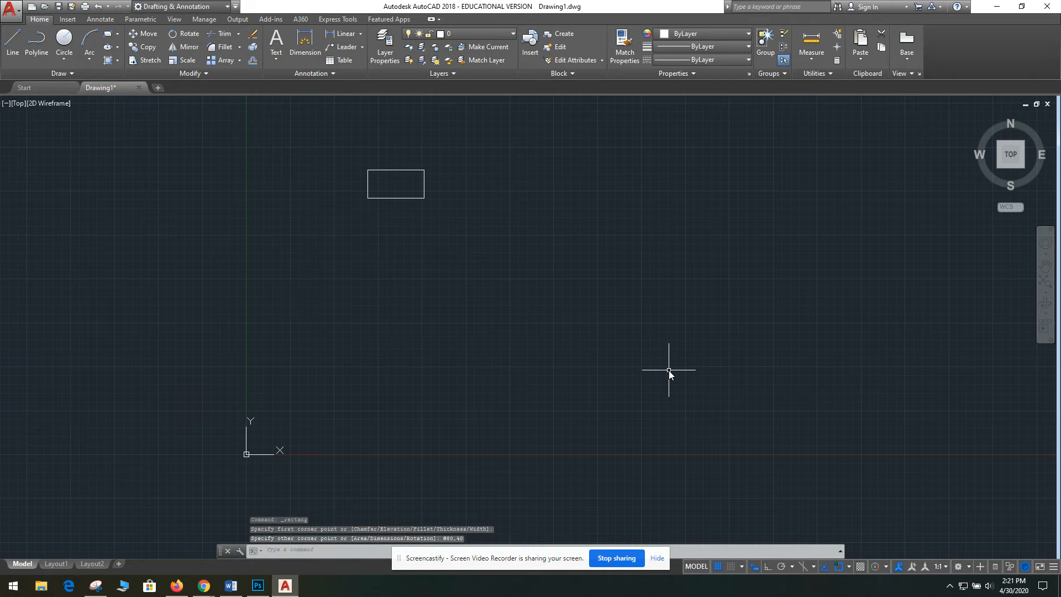
Step: Draw a 10 by 20 upright rectangle beside the base plate, checking its size against the plan view in the assignment PDF
scroll(333, 170, up, 8)
middle_drag(653, 217, 505, 271)
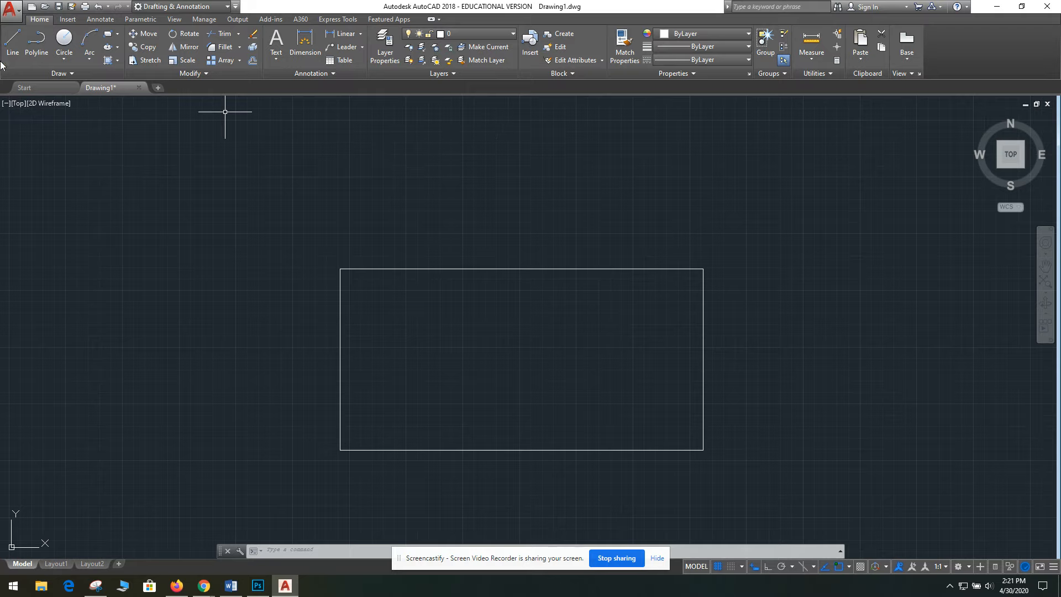
click(108, 34)
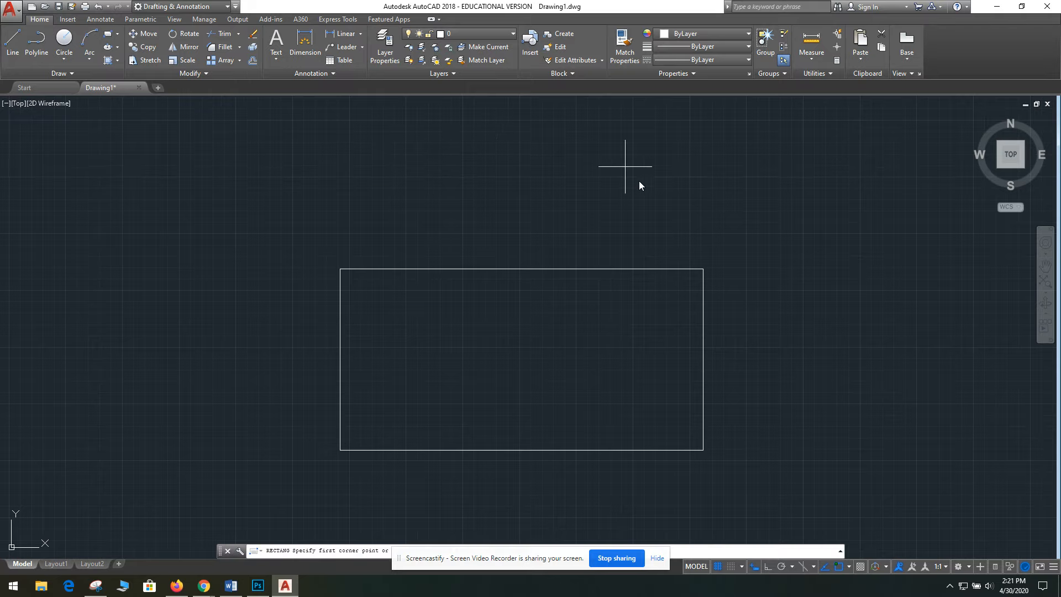
click(771, 230)
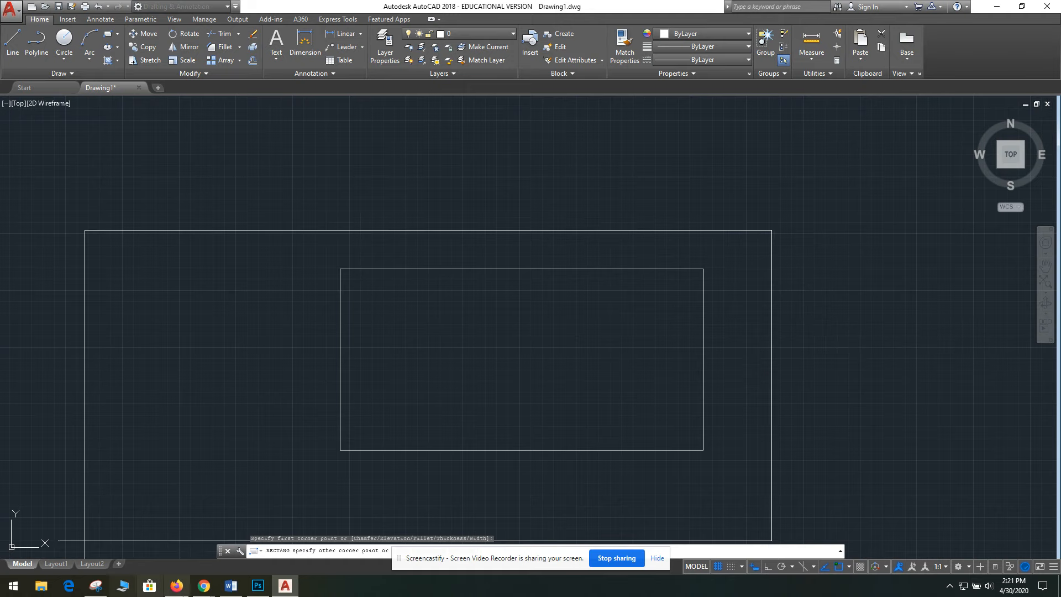
mouse_move(207, 591)
click(58, 533)
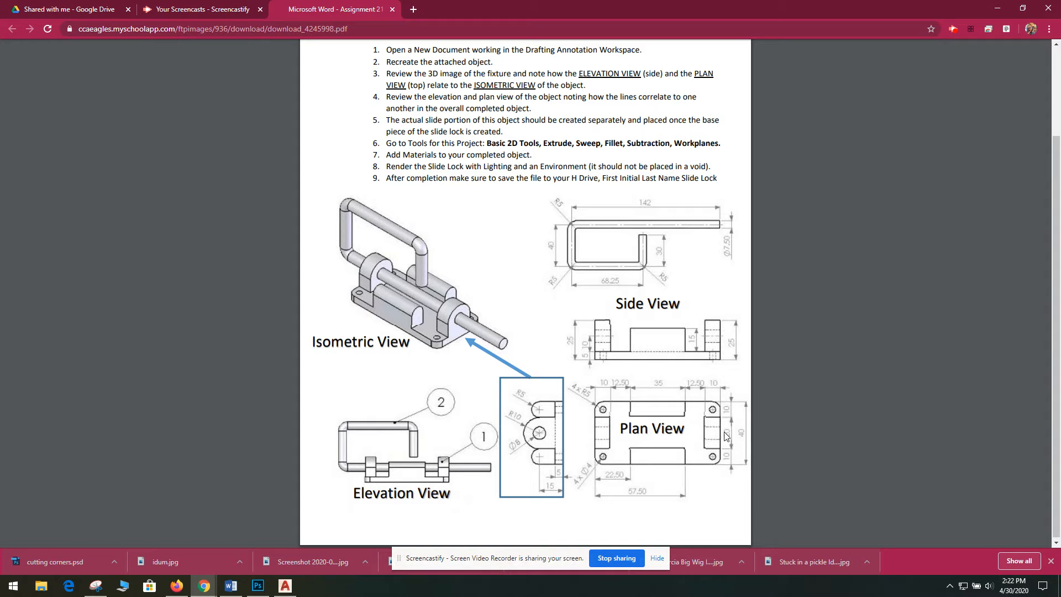
click(285, 586)
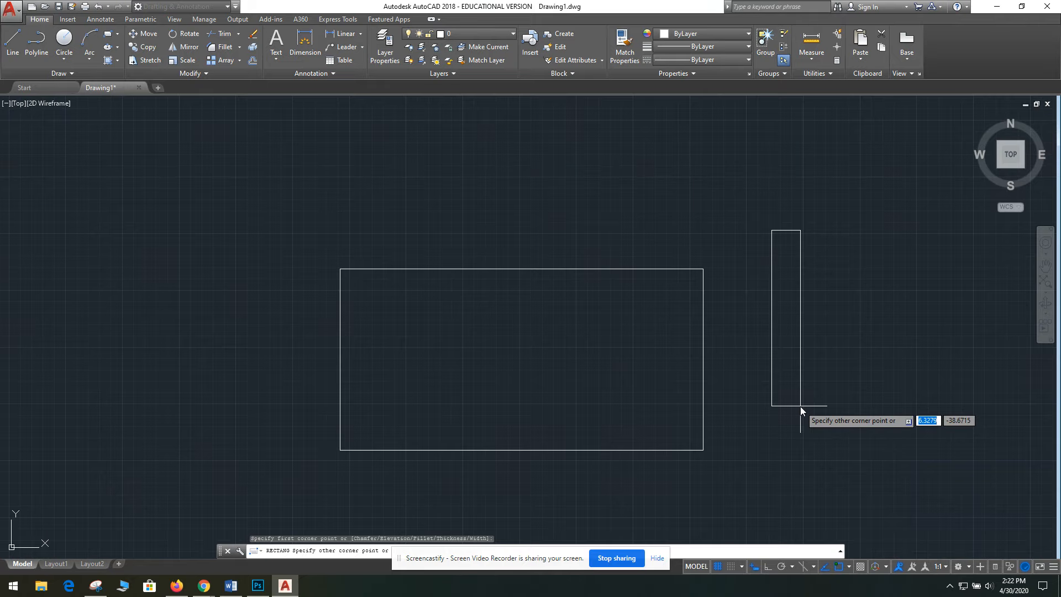
text(10)
key(Tab)
text(-)
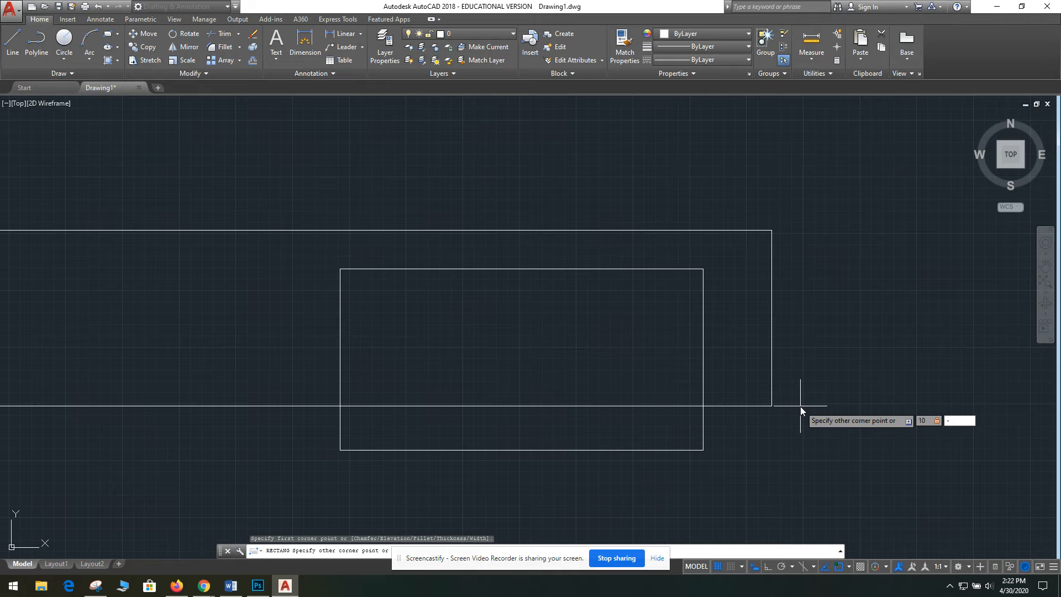
text(20)
key(Return)
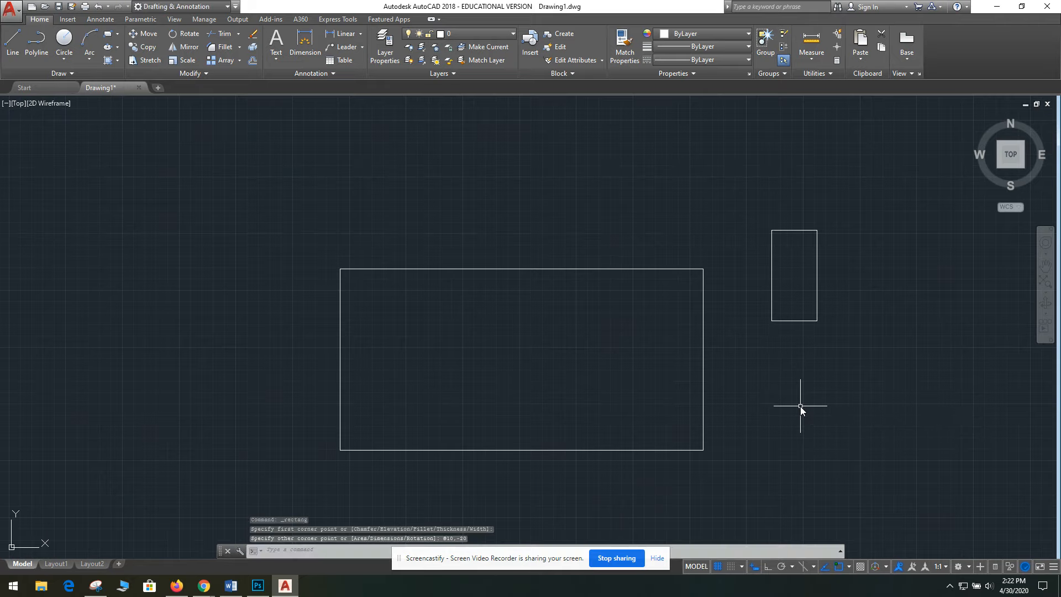
Step: Move the 10 by 20 rectangle so its right edge's midpoint sits on the midpoint of the base plate's right edge
click(852, 362)
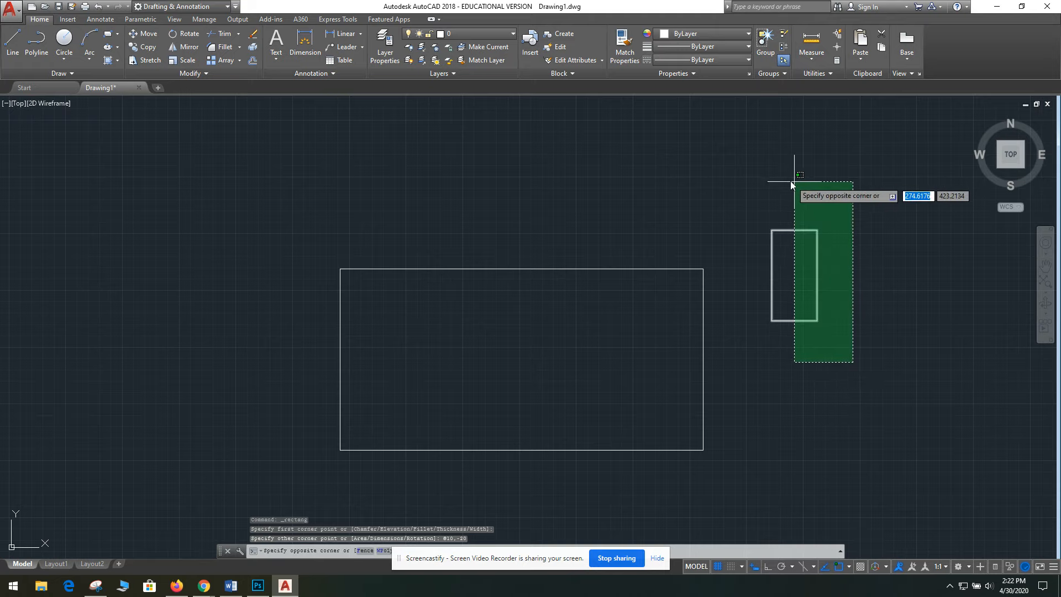
click(761, 171)
text(move)
key(Return)
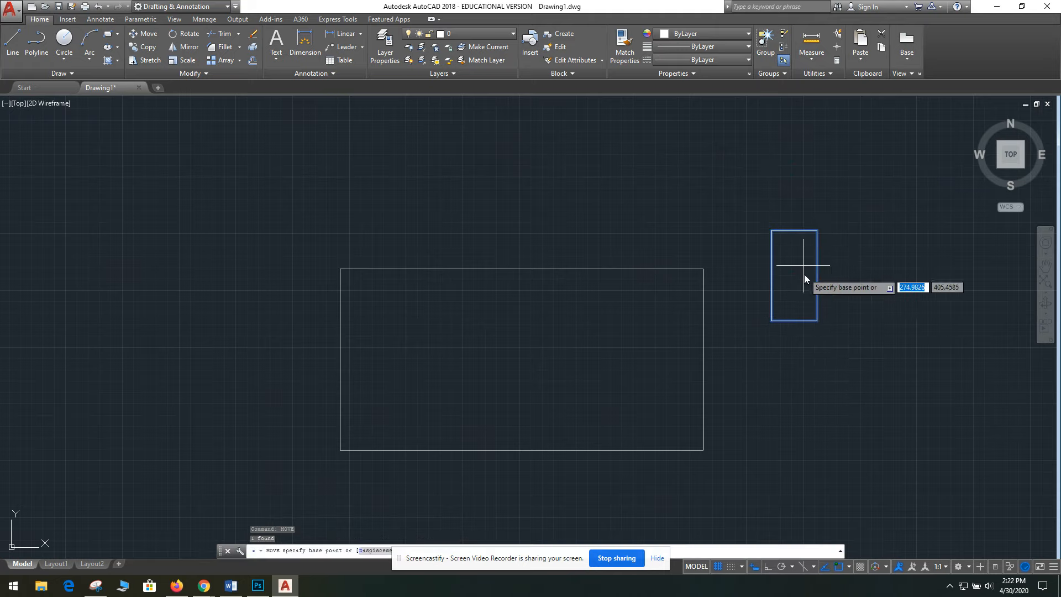
click(816, 276)
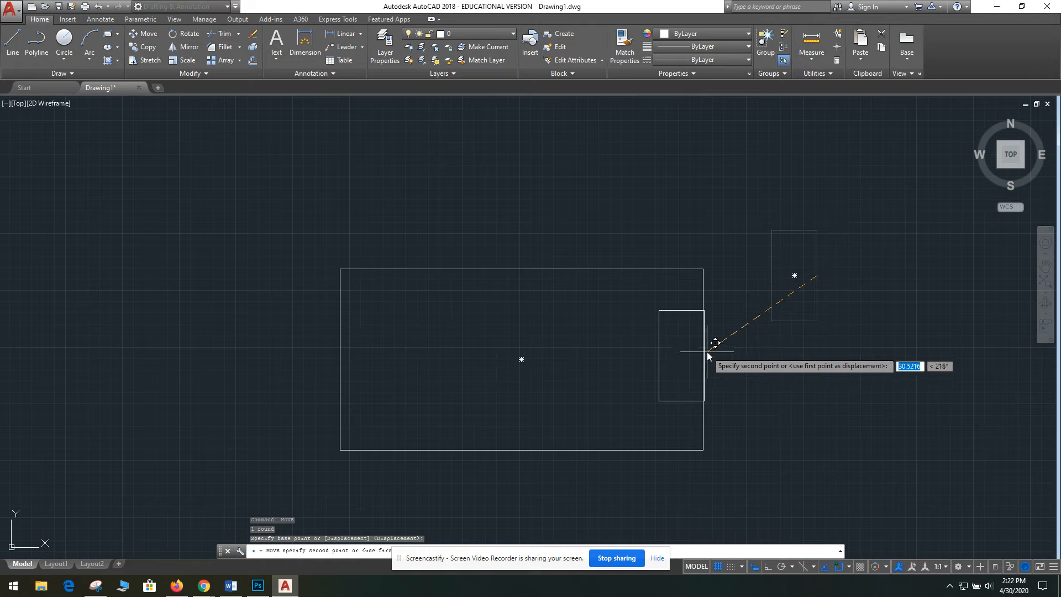
click(708, 354)
key(Escape)
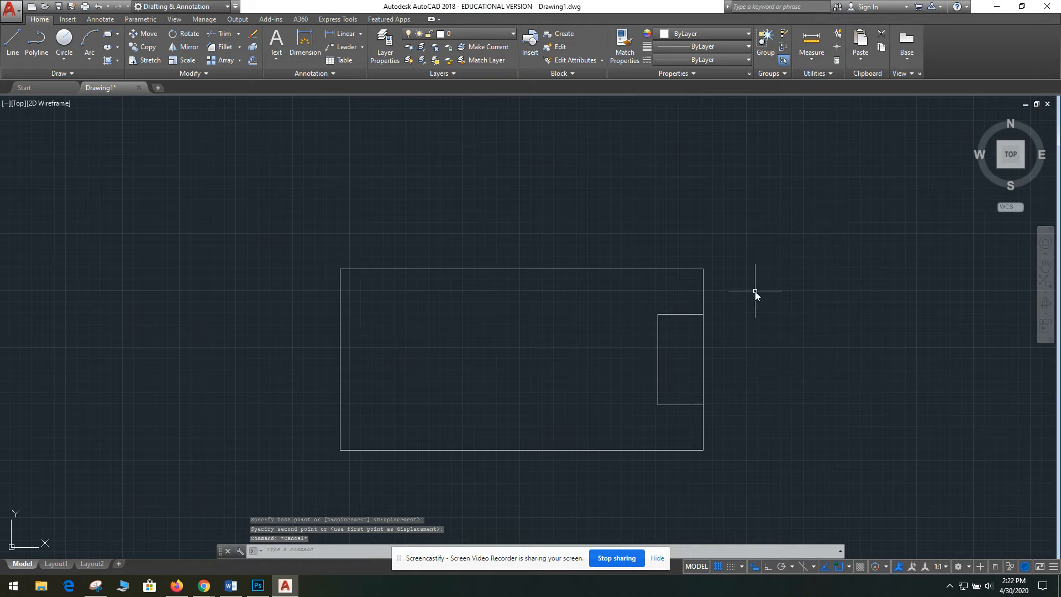
Step: Draw a rectangle 10 wide and 35 tall above the base plate
click(109, 34)
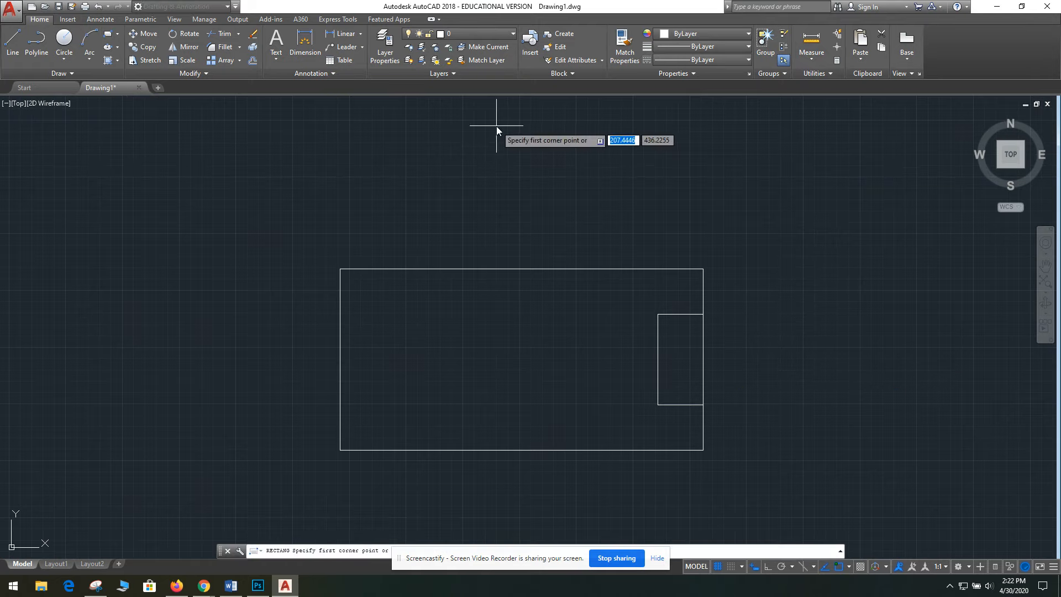
click(497, 126)
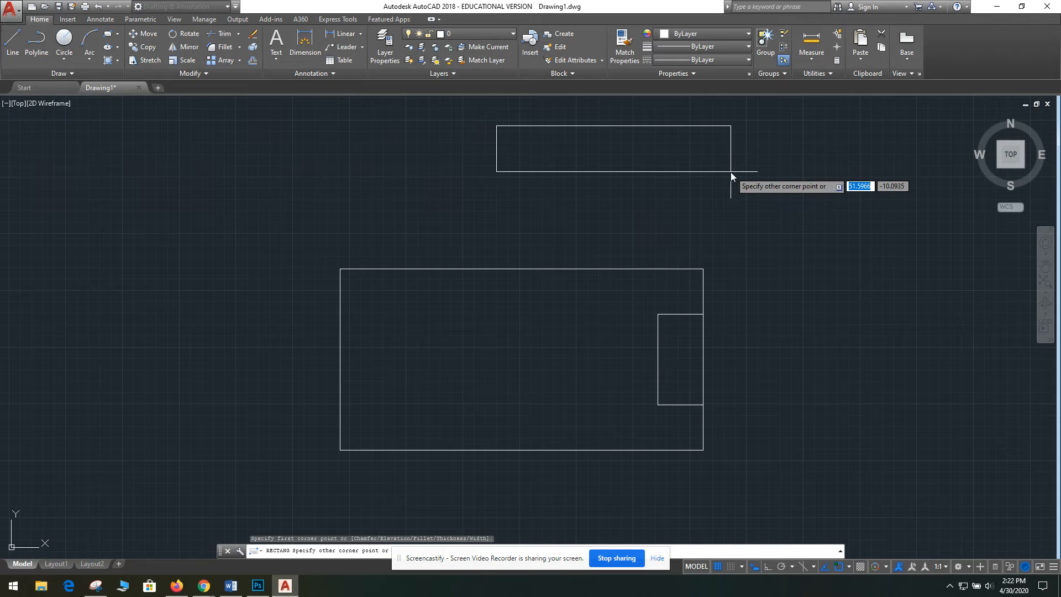
text(-10)
key(Tab)
text(35)
key(Return)
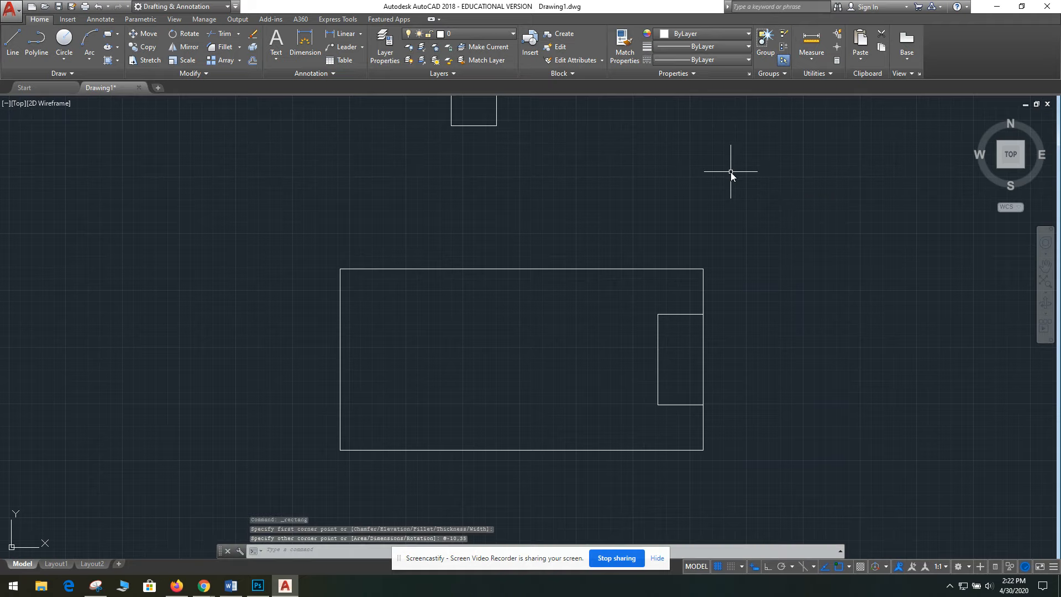
Step: Turn on Ortho and rotate the 10 by 35 rectangle 90 degrees clockwise about its lower right corner so it lies horizontally
scroll(731, 173, down, 4)
middle_drag(661, 184, 613, 289)
click(637, 292)
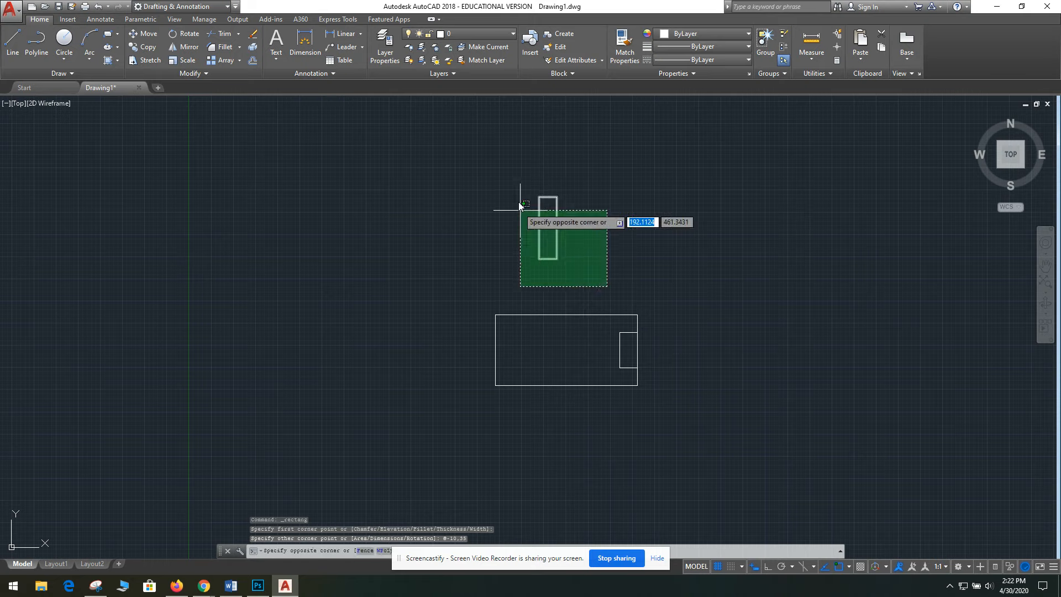
click(517, 198)
text(ro)
key(Return)
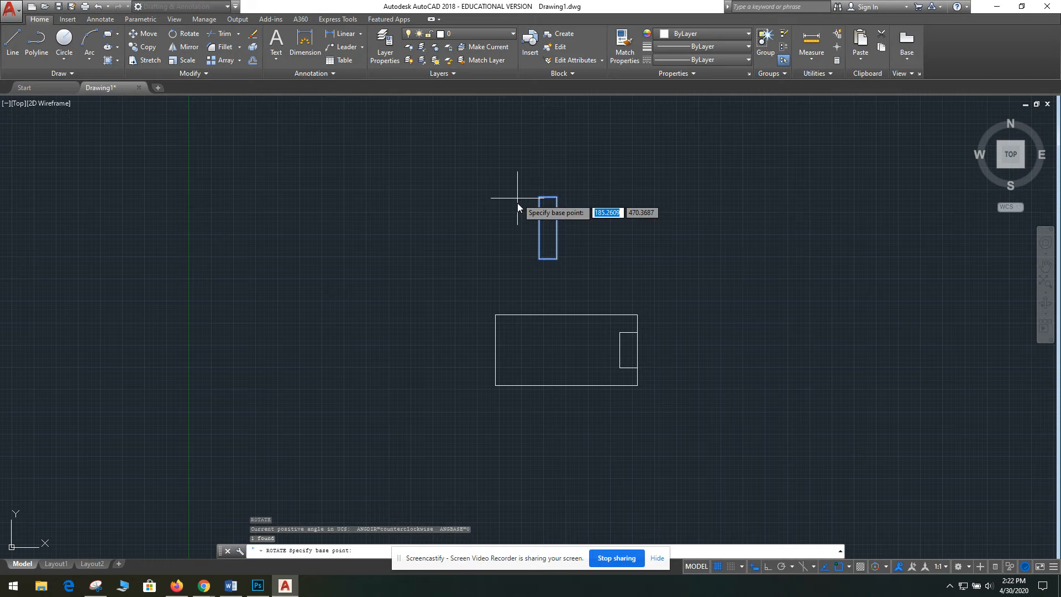
click(768, 566)
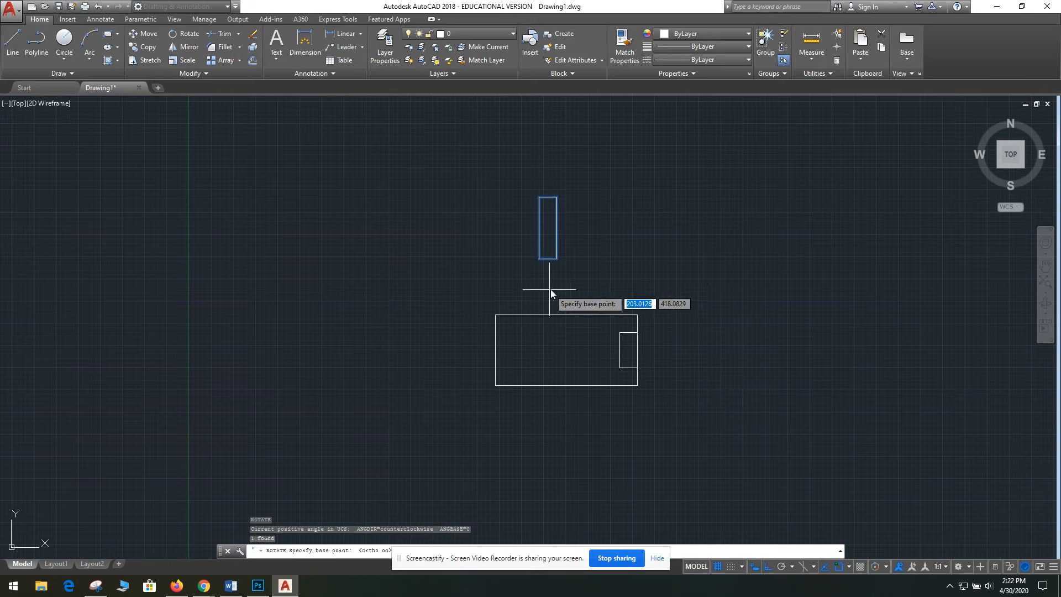
click(561, 263)
click(559, 291)
Step: Move the horizontal 35 by 10 rectangle so its top edge's midpoint sits on the midpoint of the base plate's top edge
click(685, 266)
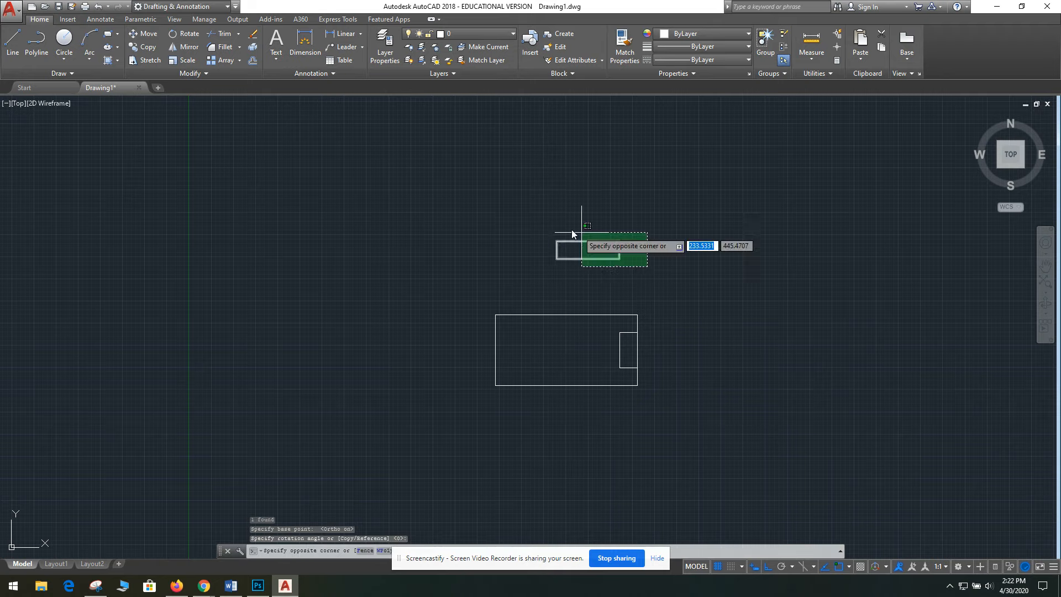
click(542, 216)
text(mo)
key(Return)
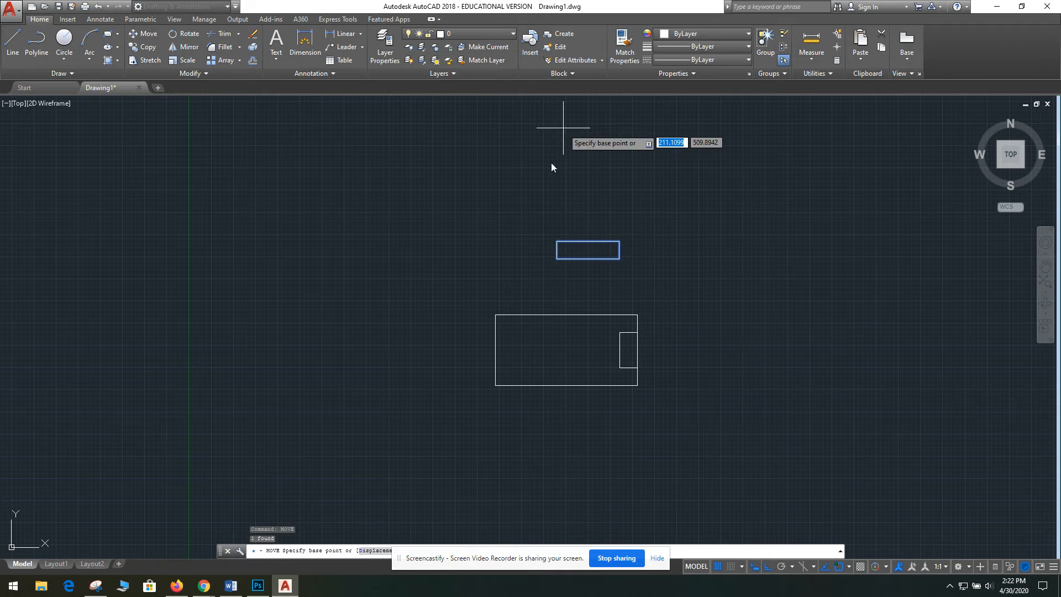
click(587, 250)
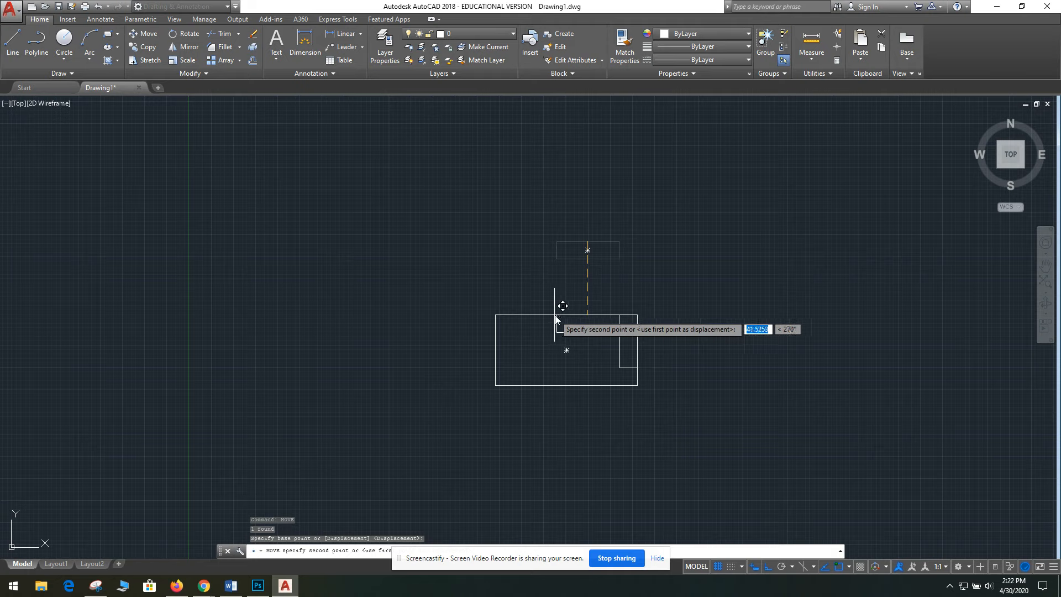
click(566, 318)
key(Escape)
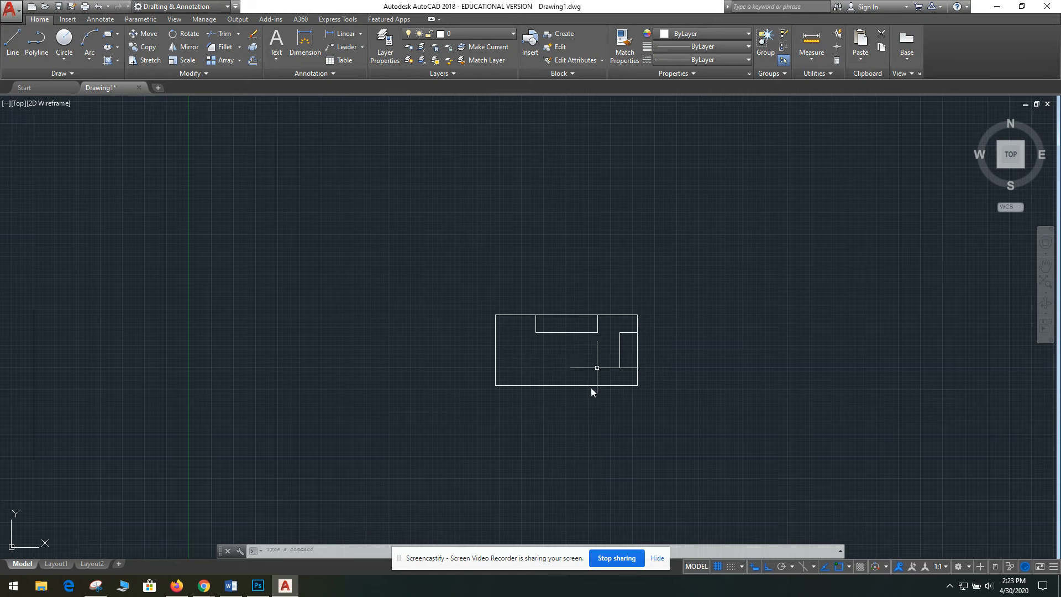
Step: Orbit to a tilted 3D view and extrude the base plate rectangle to a height of 5
shift+middle_drag(535, 482, 585, 380)
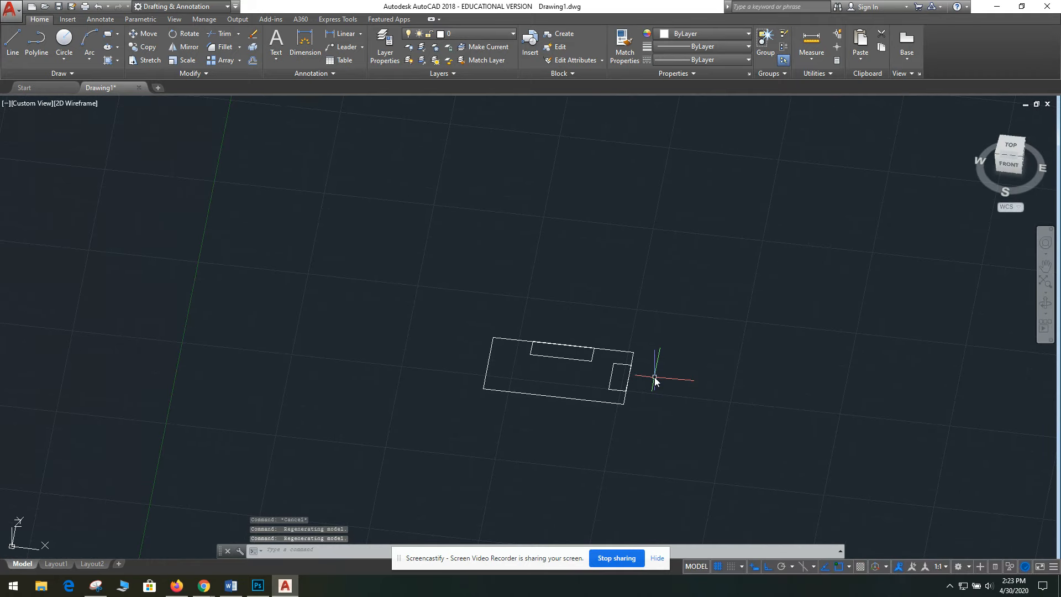
click(609, 325)
key(Escape)
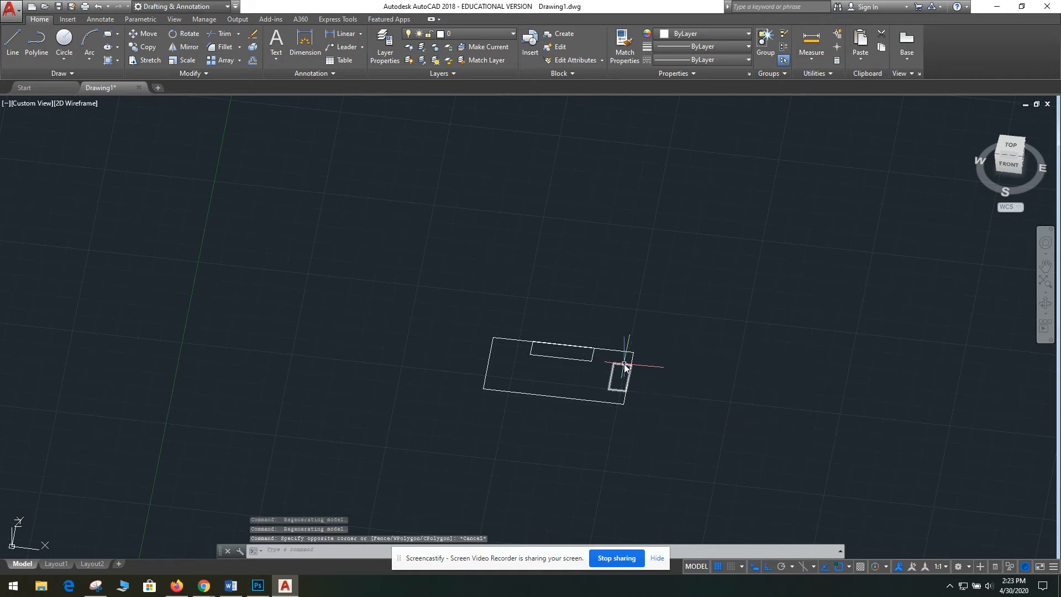
click(618, 350)
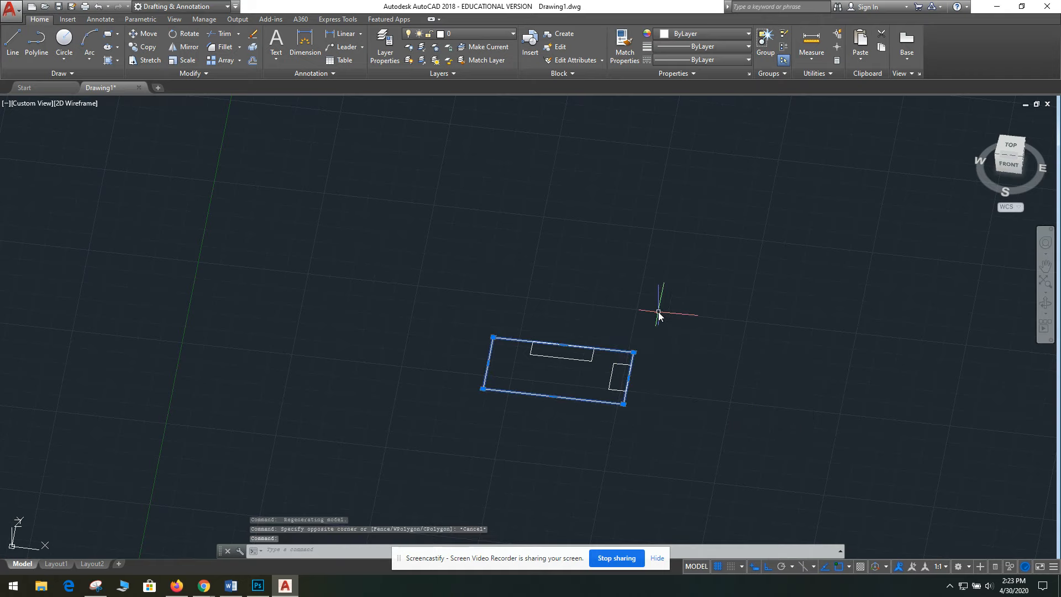
text(extrude)
key(Return)
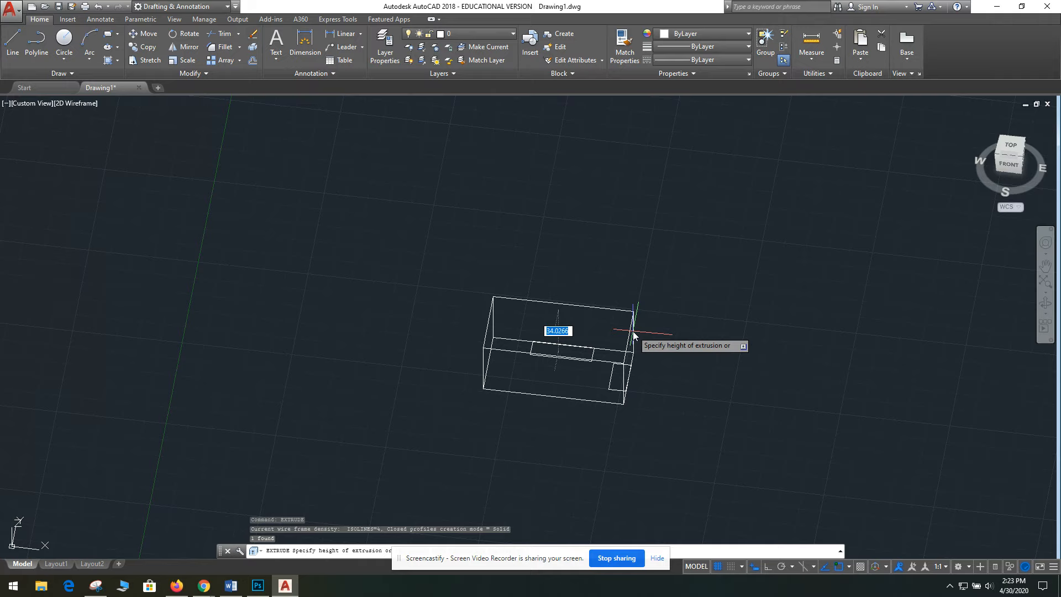
text(5)
key(Return)
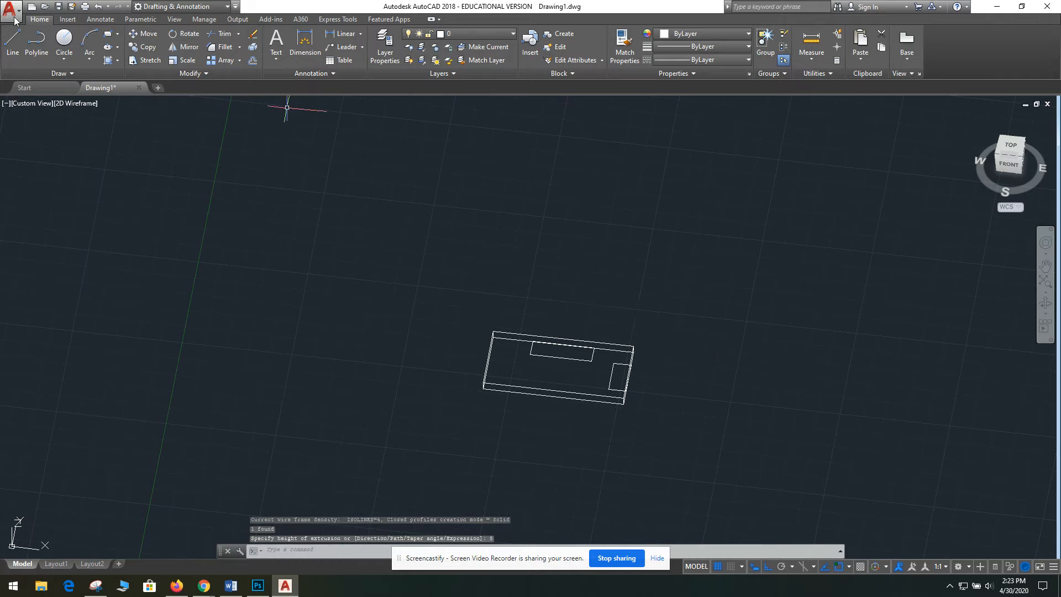
Step: Extrude the 35 by 10 rectangle on the base plate's back edge to a height of 15
text(ex)
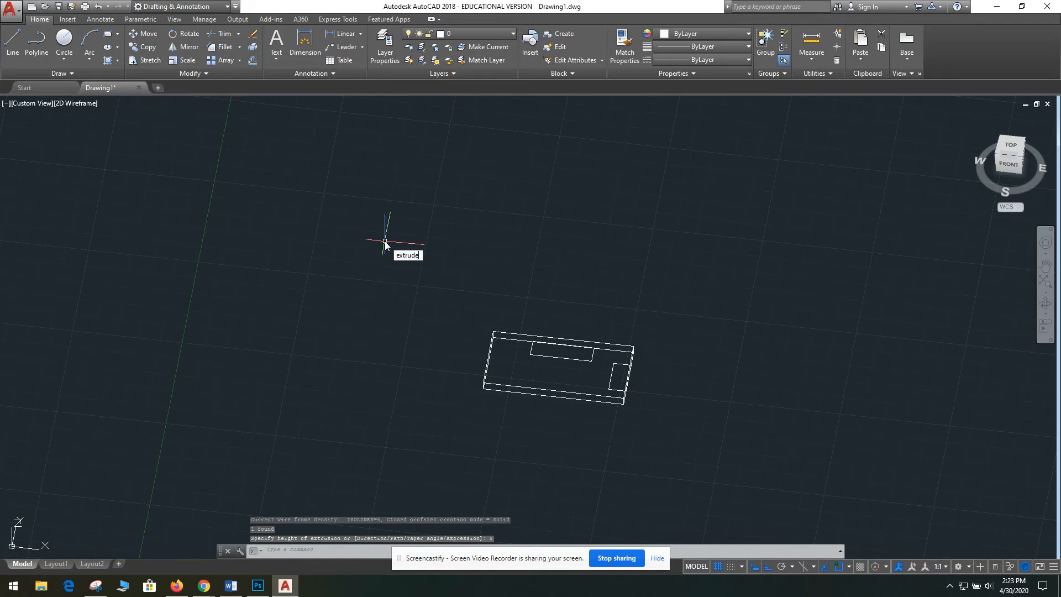
text(trude)
key(Return)
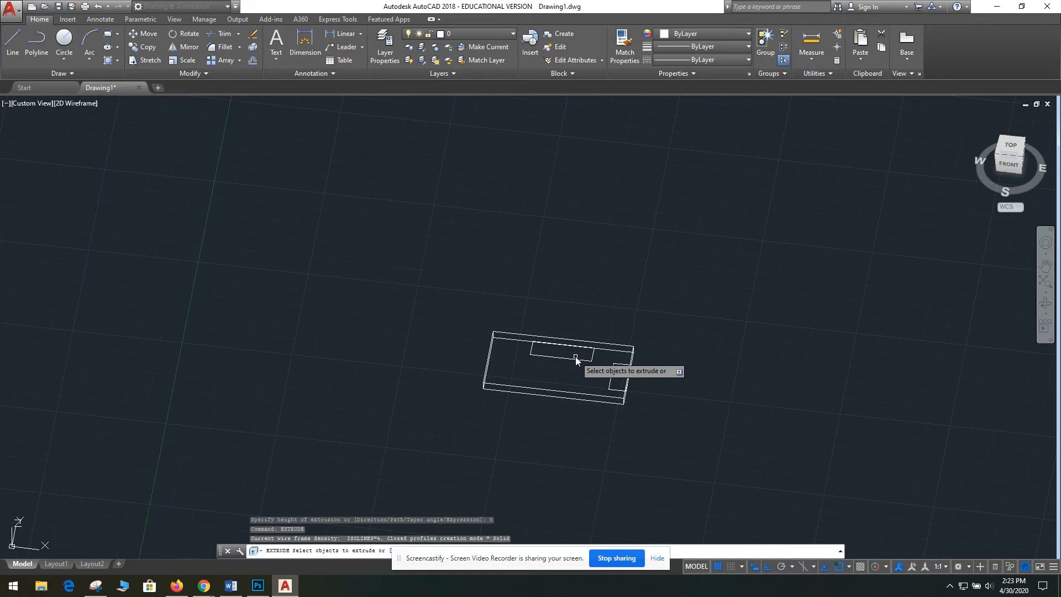
click(577, 359)
key(Return)
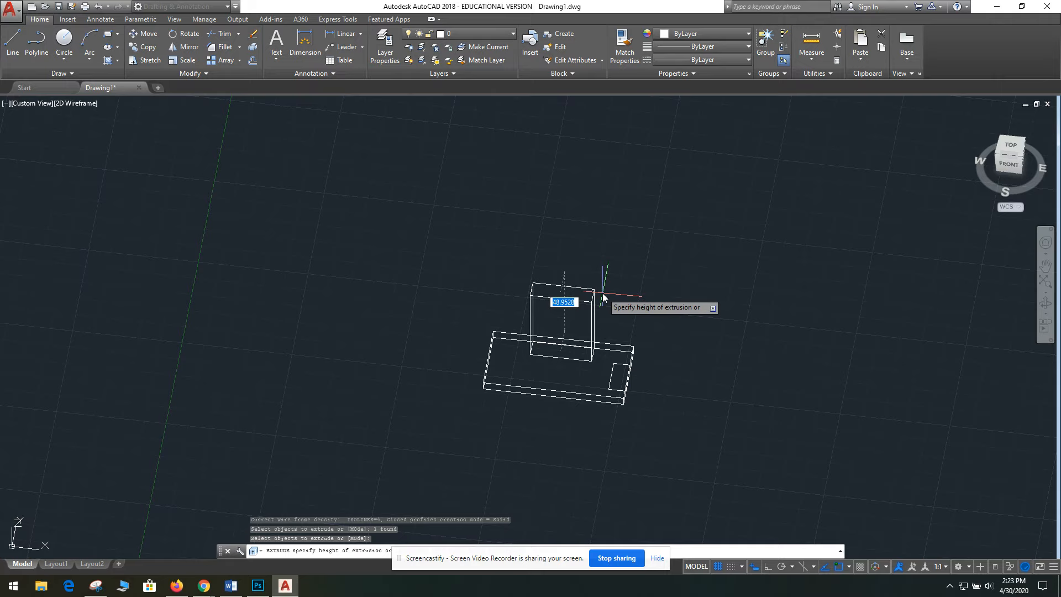
text(15)
key(Return)
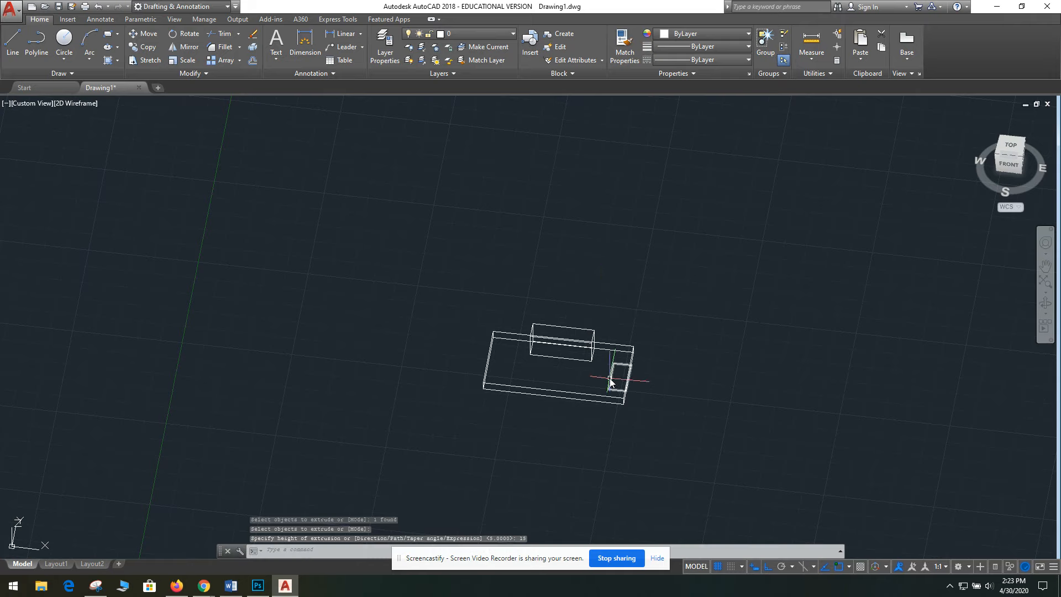
Step: Extrude the small rectangle at the middle of the base plate's right edge to a height of 25
key(Return)
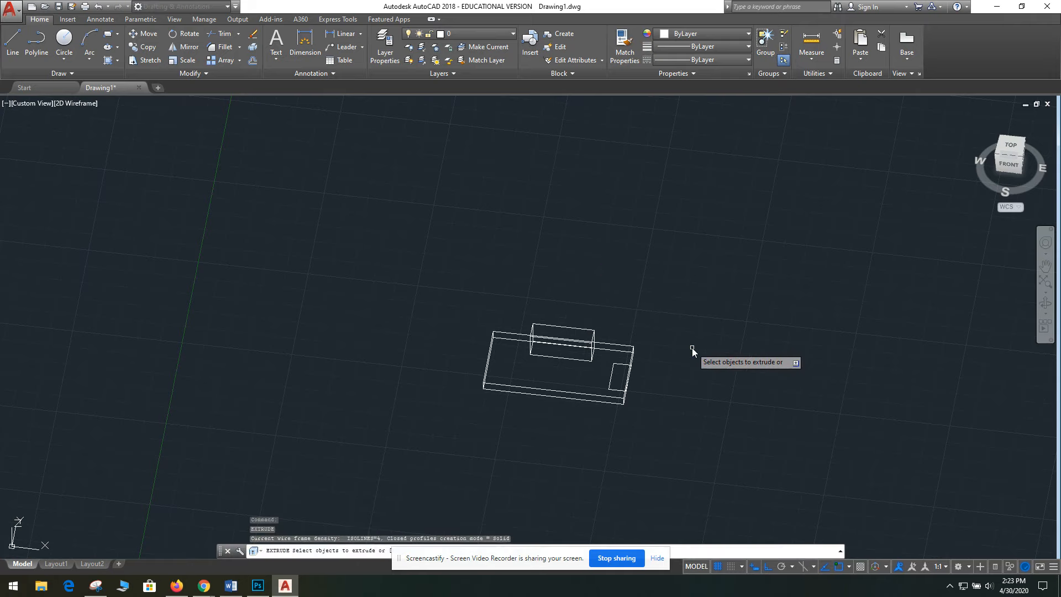
click(612, 378)
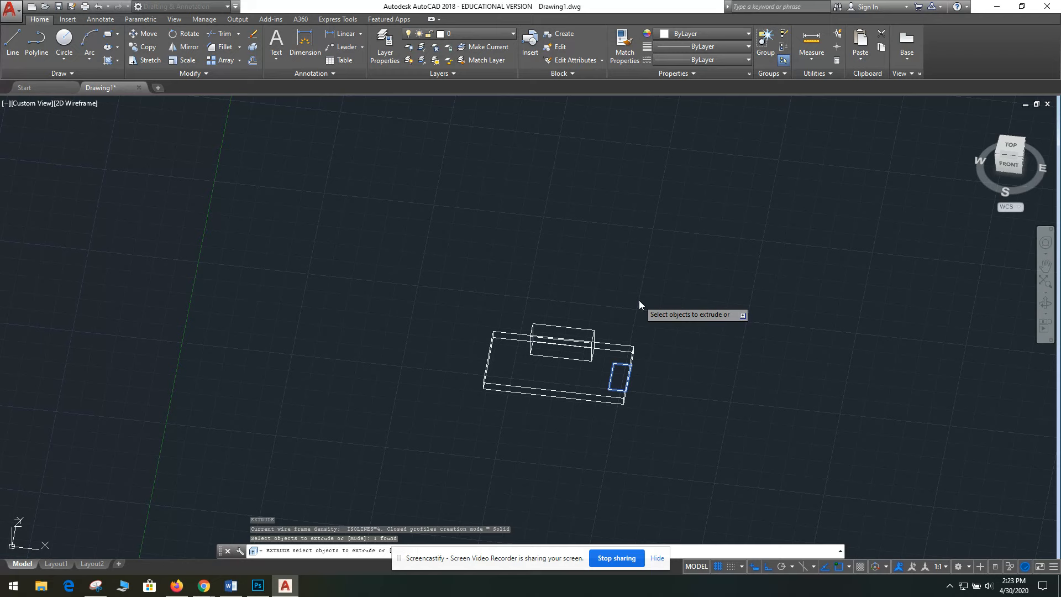
key(Return)
text(25)
key(Return)
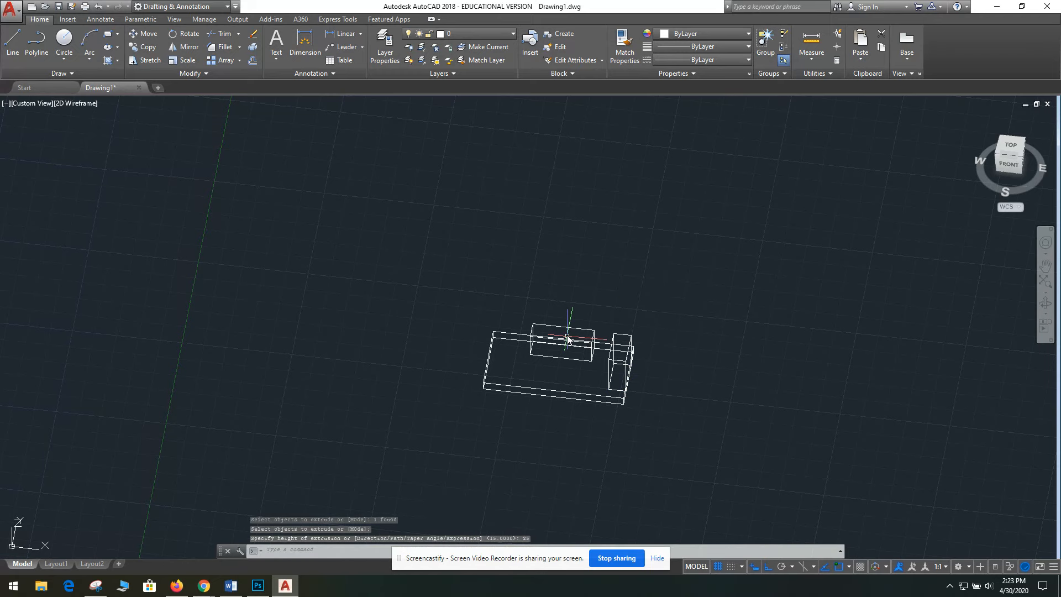
Step: Check the assignment drawing in the browser and move the 35 by 10 block straight up 5 onto the base plate's top face
scroll(566, 331, up, 2)
shift+middle_drag(565, 291, 426, 339)
click(599, 381)
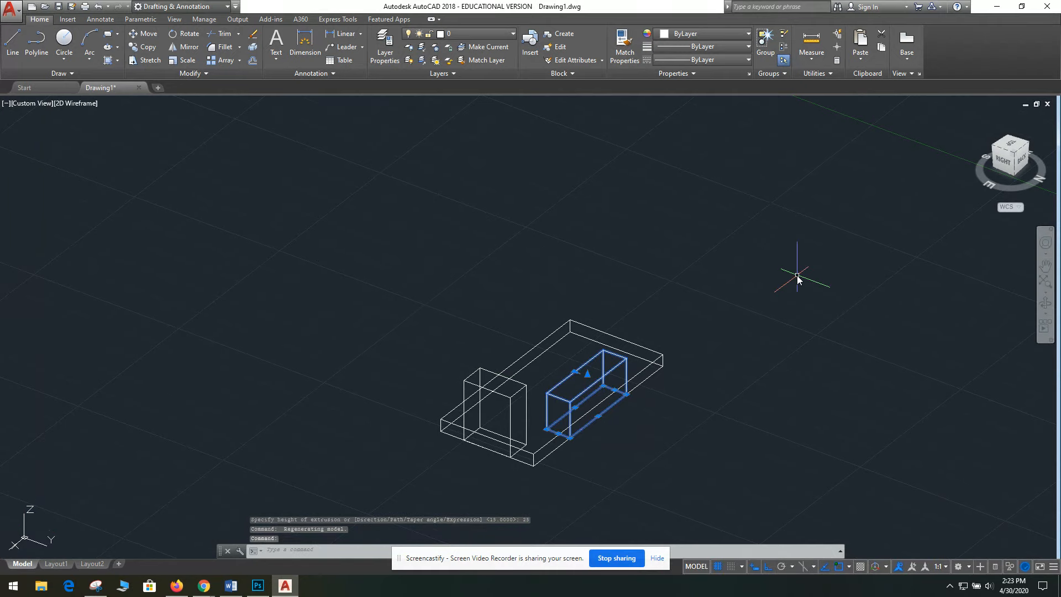
mouse_move(204, 585)
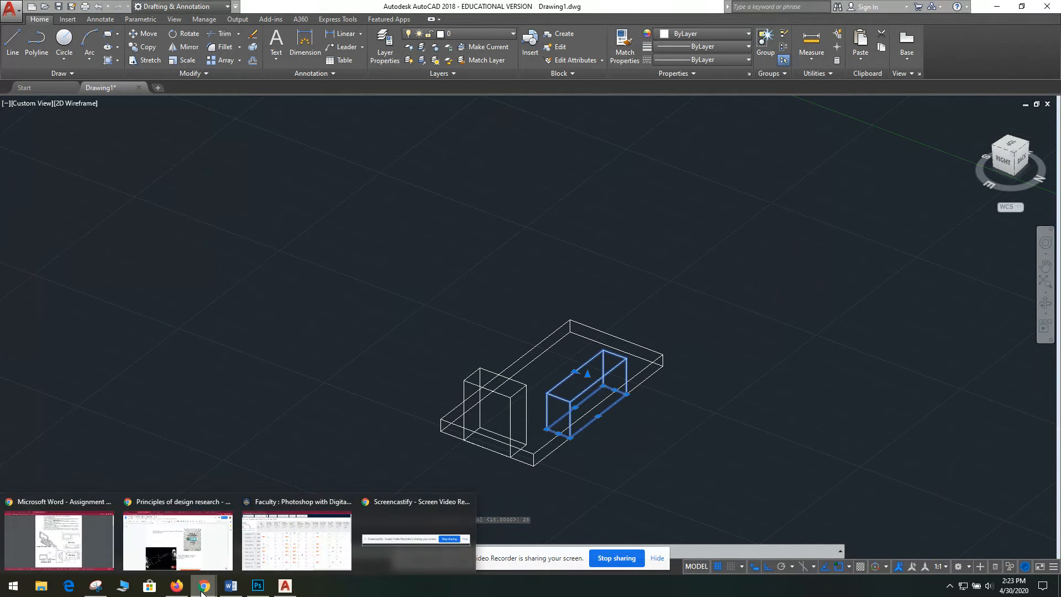
click(87, 551)
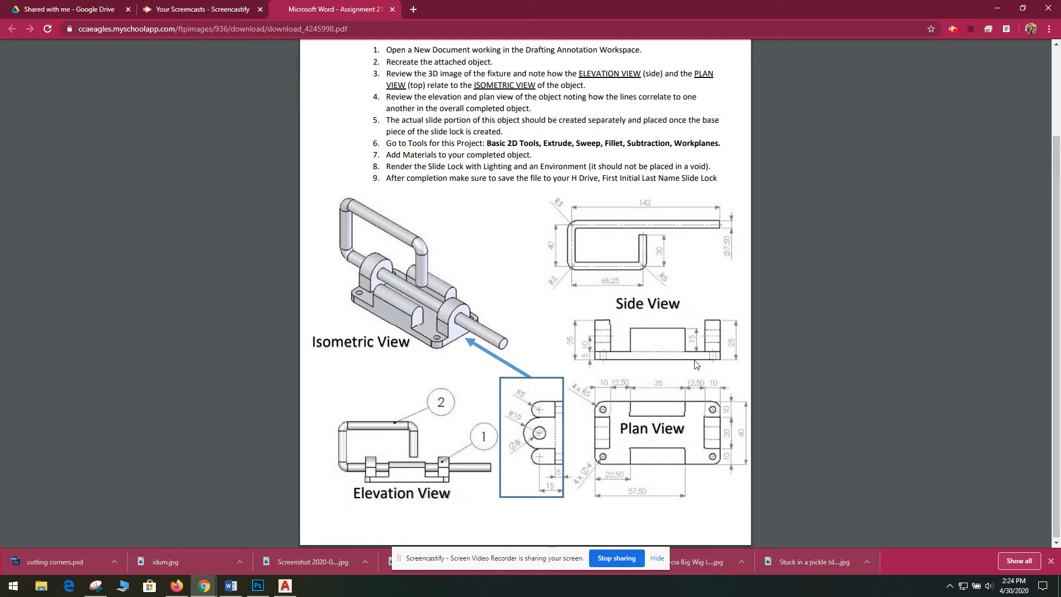
click(282, 588)
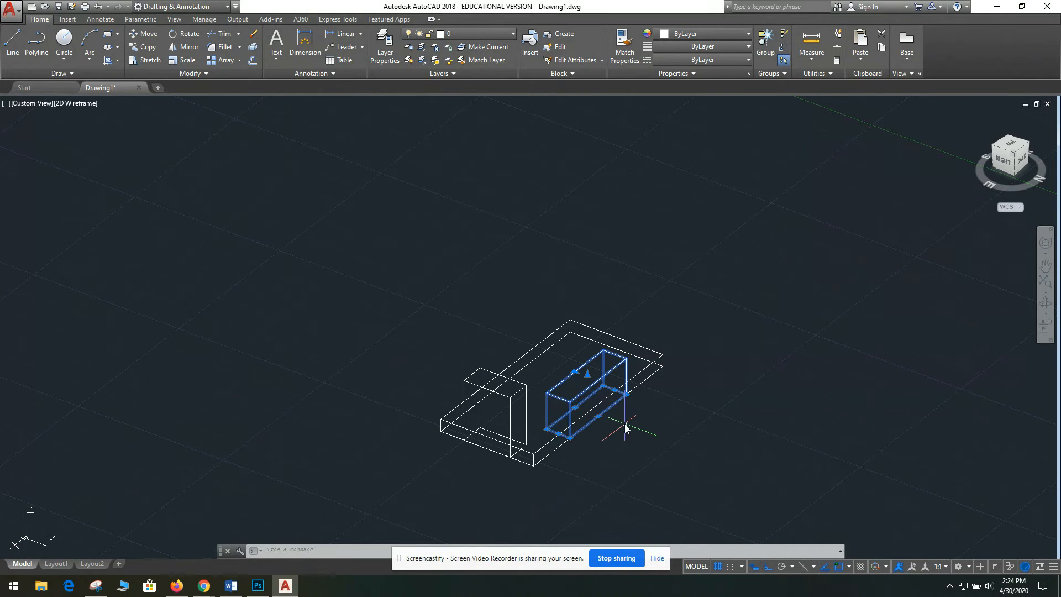
key(Return)
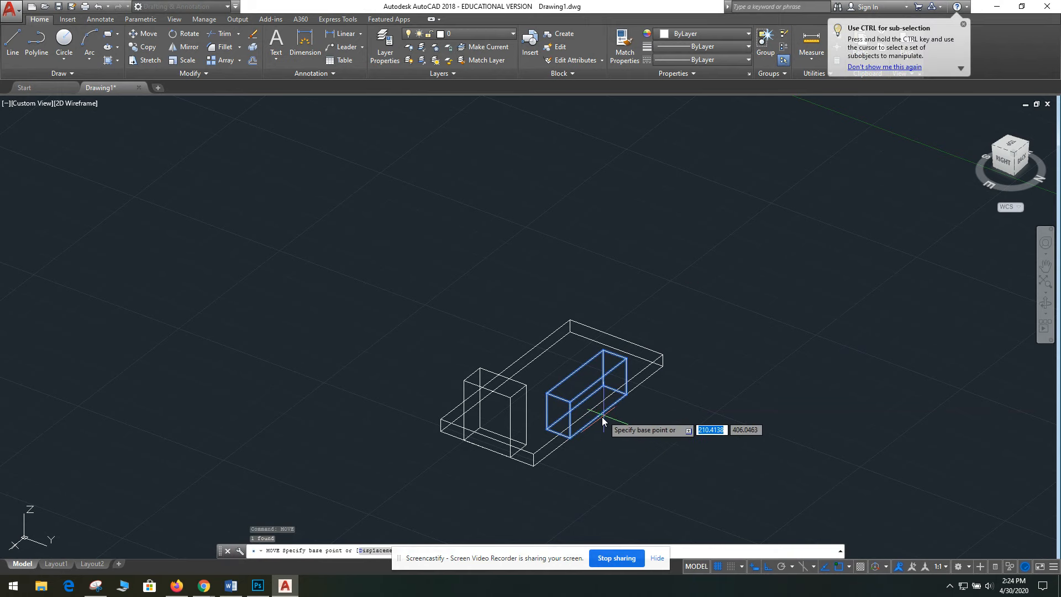
scroll(601, 415, up, 5)
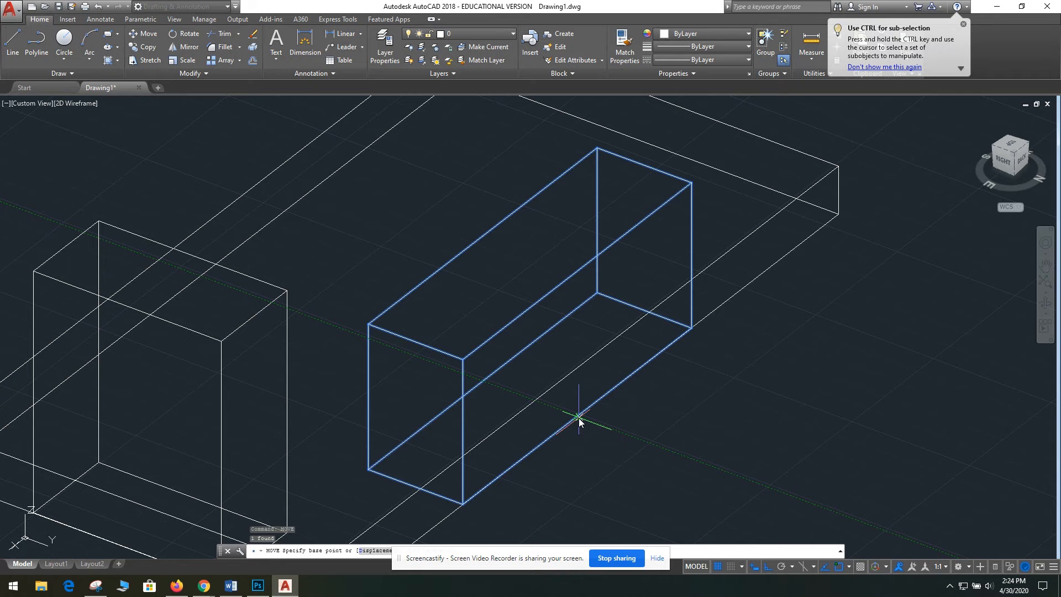
click(579, 418)
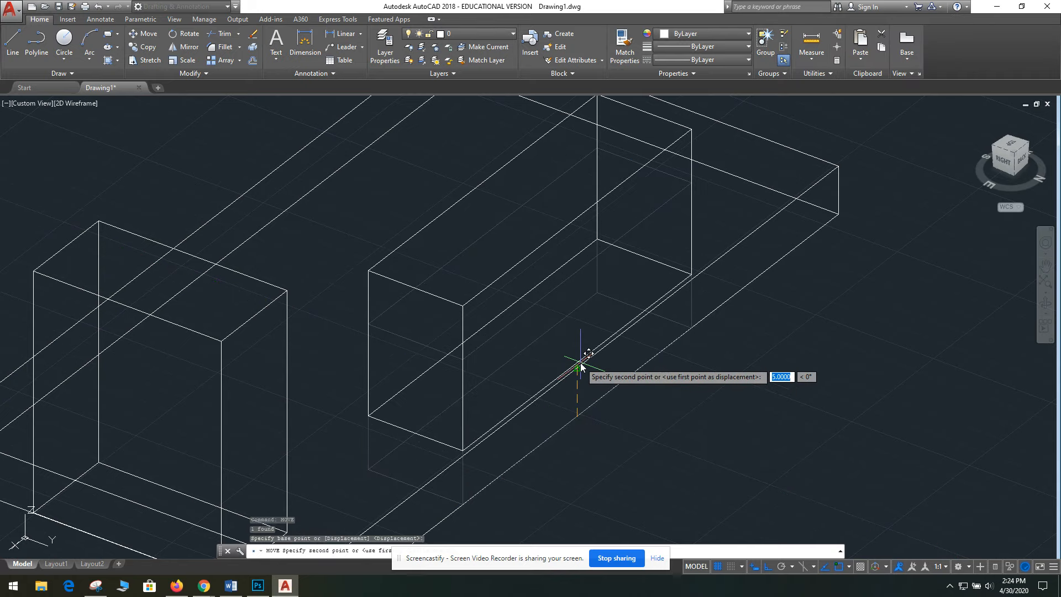
click(581, 371)
key(Escape)
Step: Switch the workspace to 3D Modeling and bring up the solid editing tools
scroll(663, 367, down, 5)
shift+middle_drag(771, 373, 457, 528)
click(1016, 157)
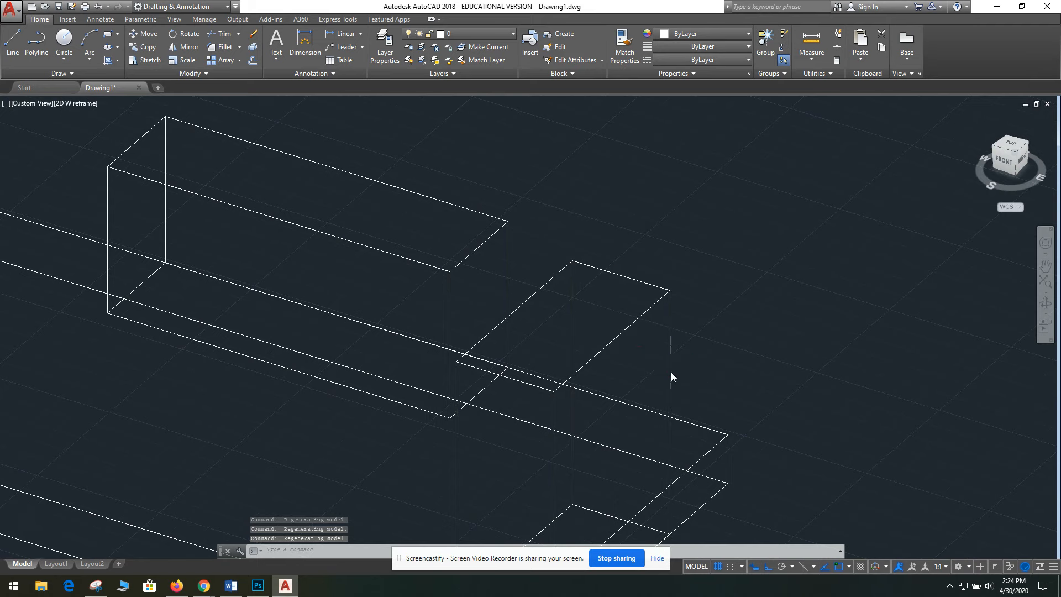
scroll(697, 343, down, 2)
click(228, 6)
click(201, 43)
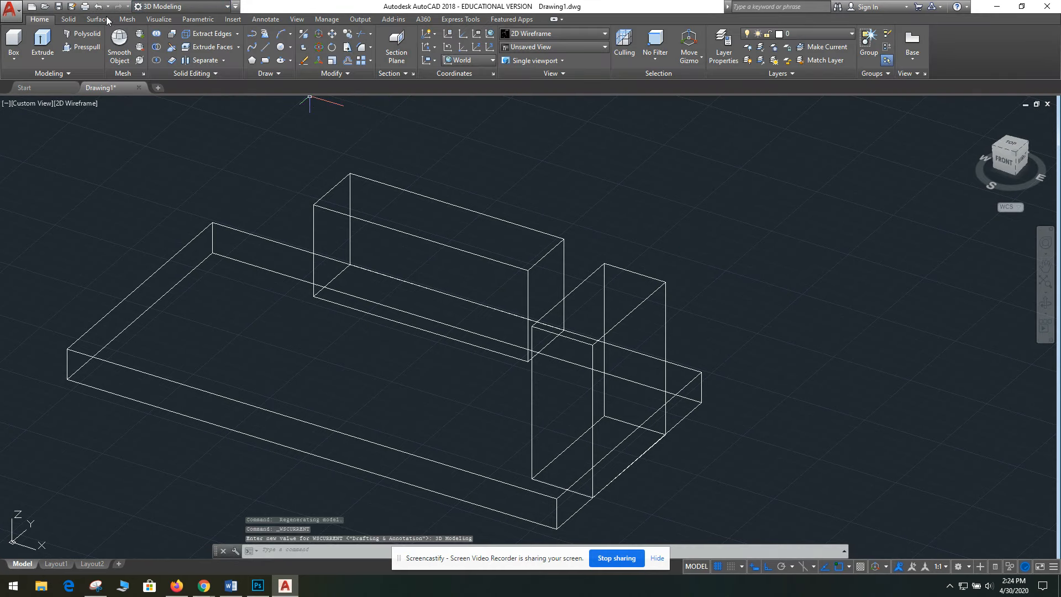
click(71, 19)
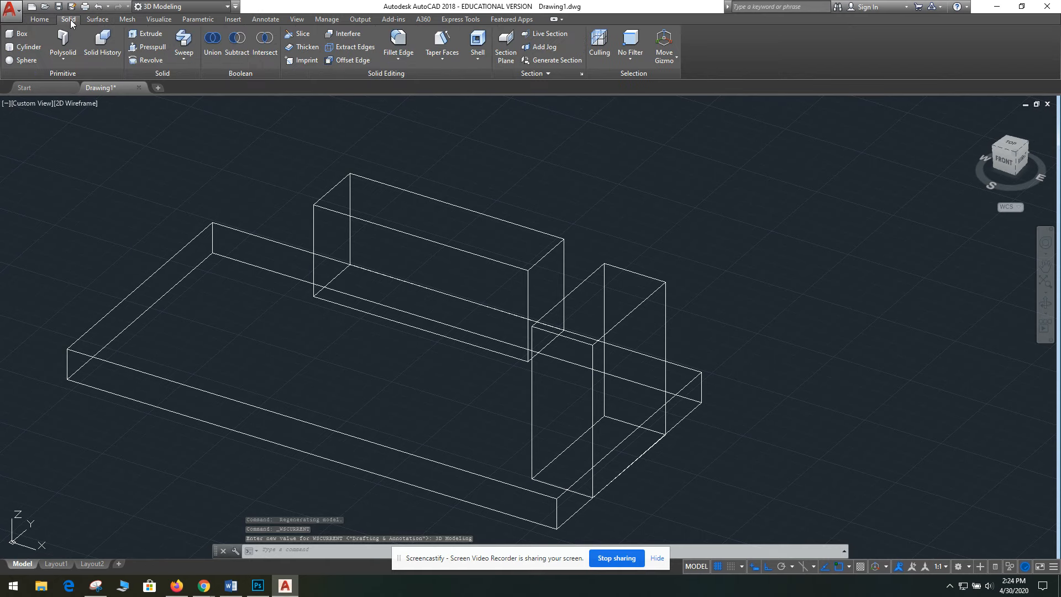
click(40, 20)
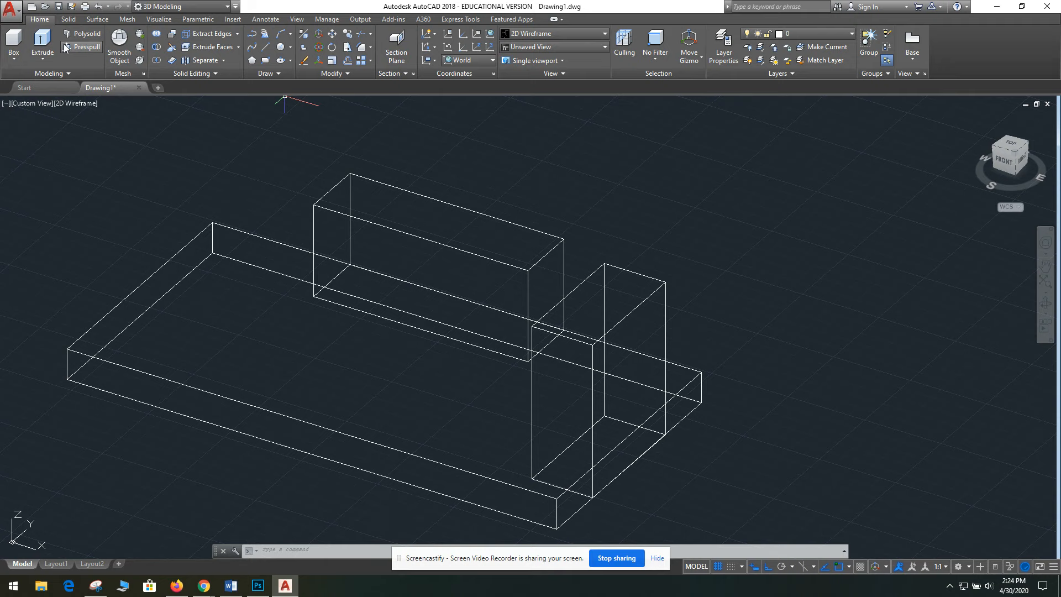
click(68, 20)
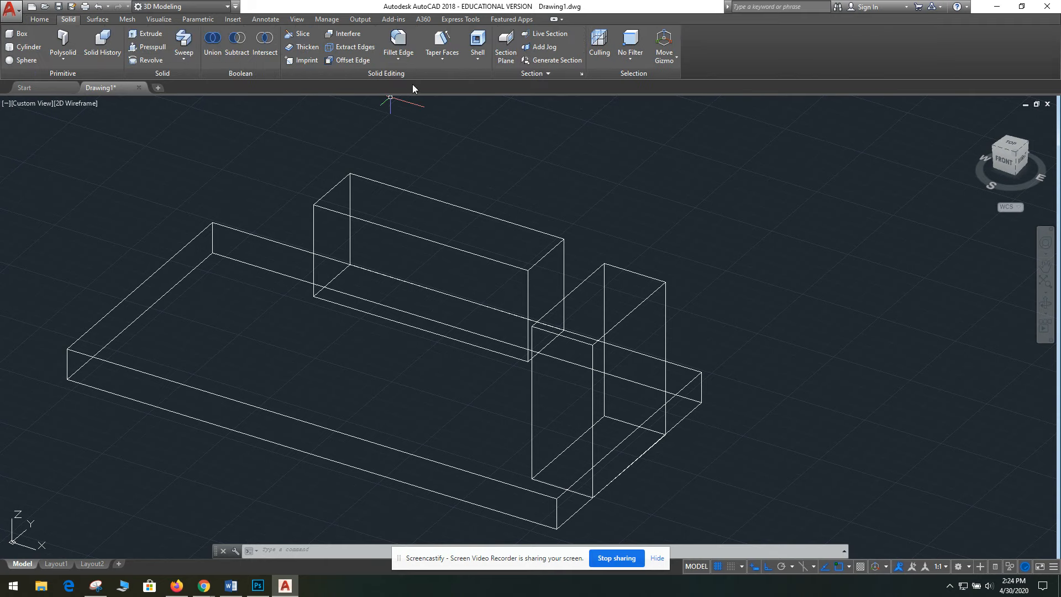
Step: Fillet the front top edge of the 25-high upright block with a radius of 10 using Fillet Edge
click(399, 37)
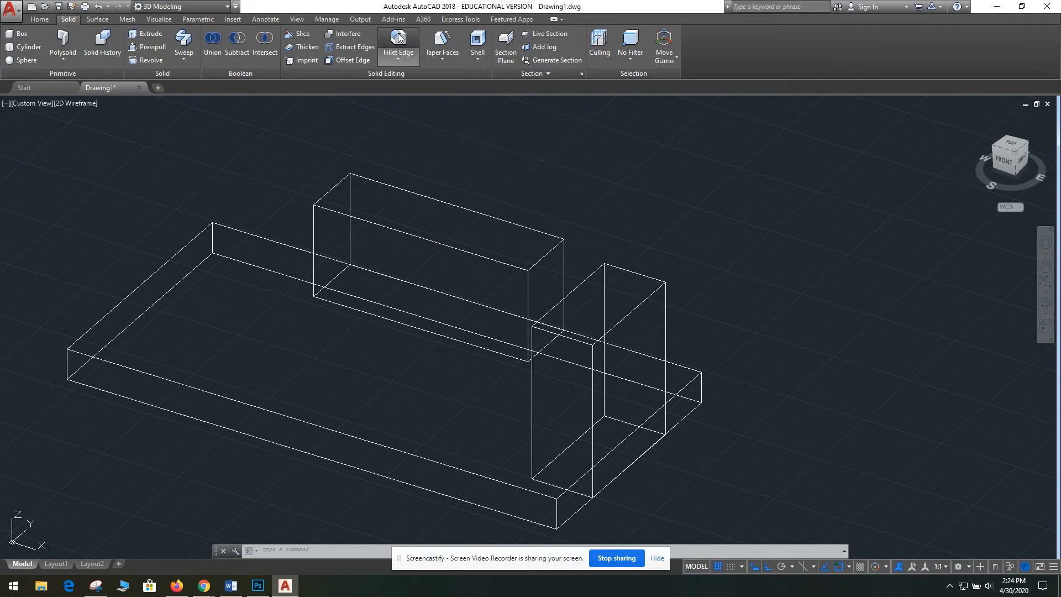
click(567, 340)
text(r)
key(Return)
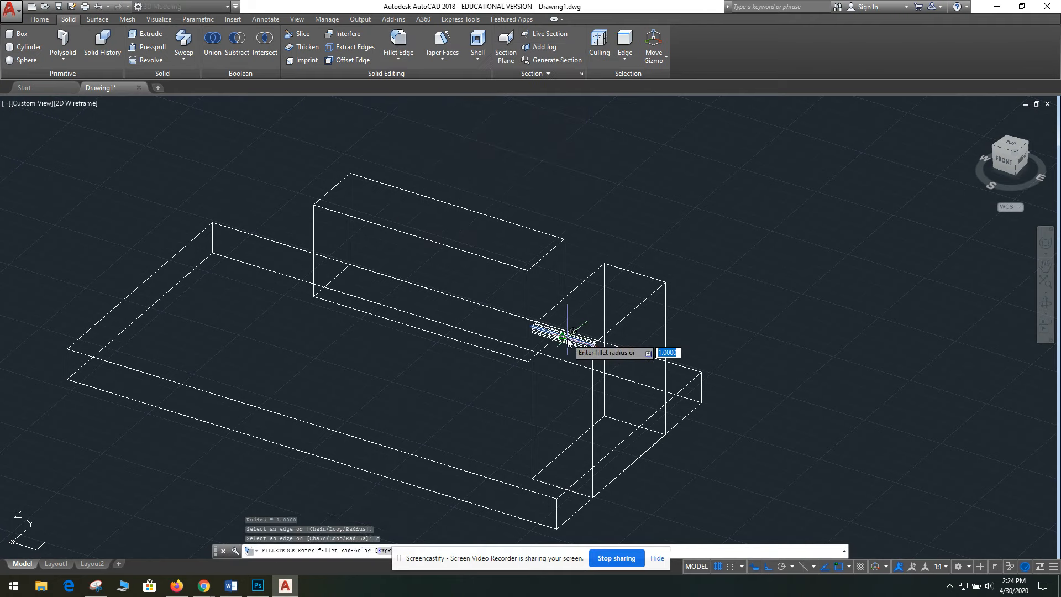
text(10)
key(Return)
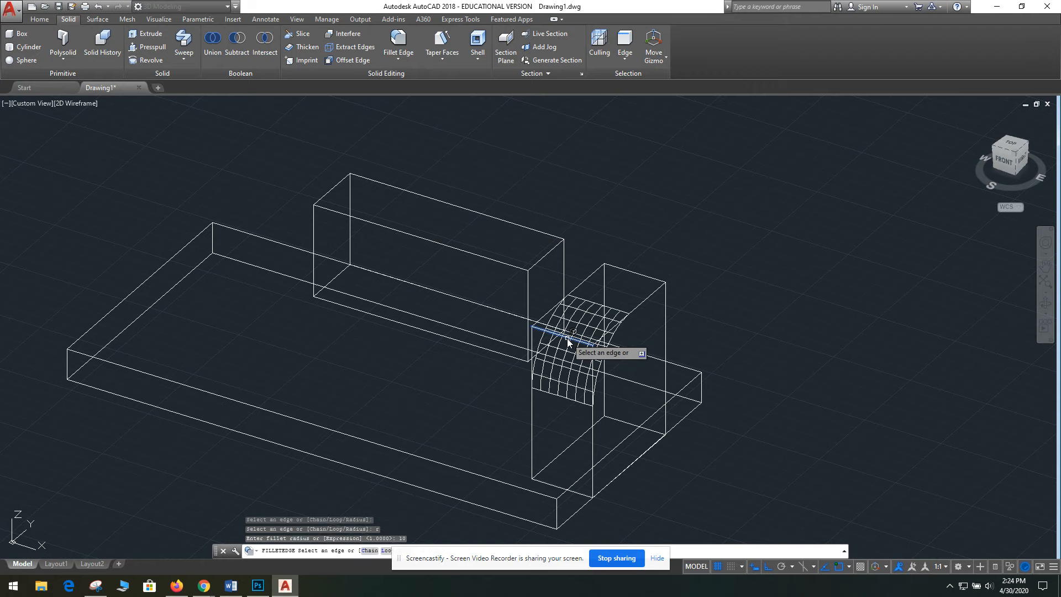
key(Return)
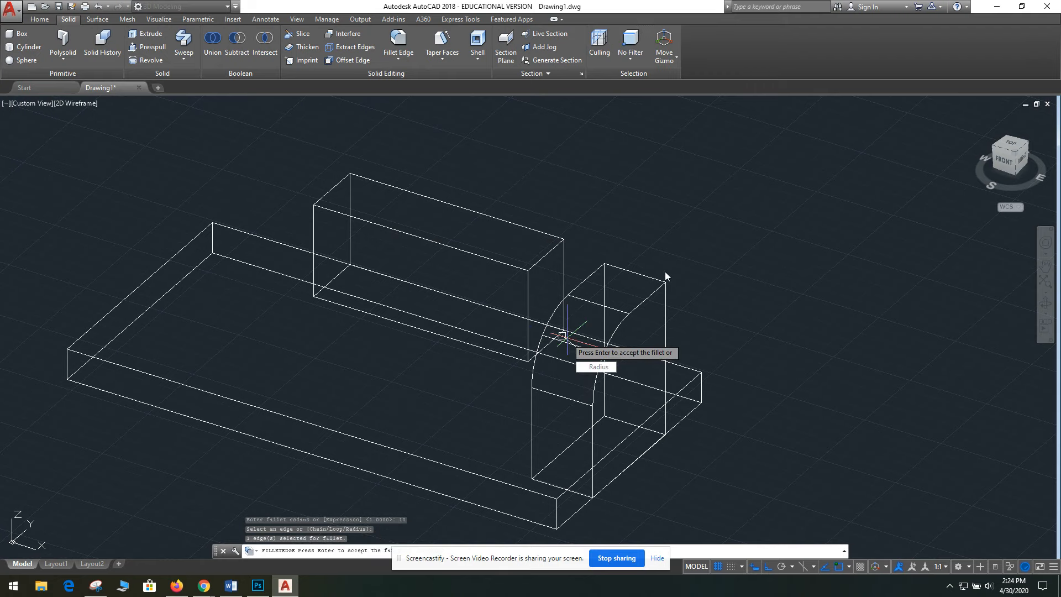
key(Return)
Step: Fillet the upright block's back top edge with the same radius of 10 to complete the rounded top
key(Return)
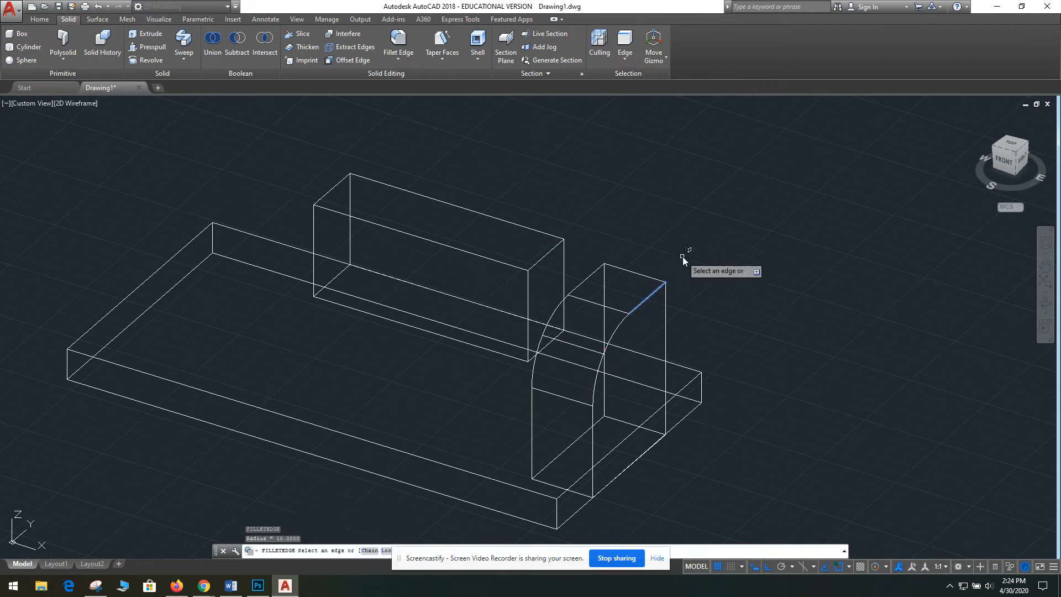
click(652, 278)
key(Return)
key(Return)
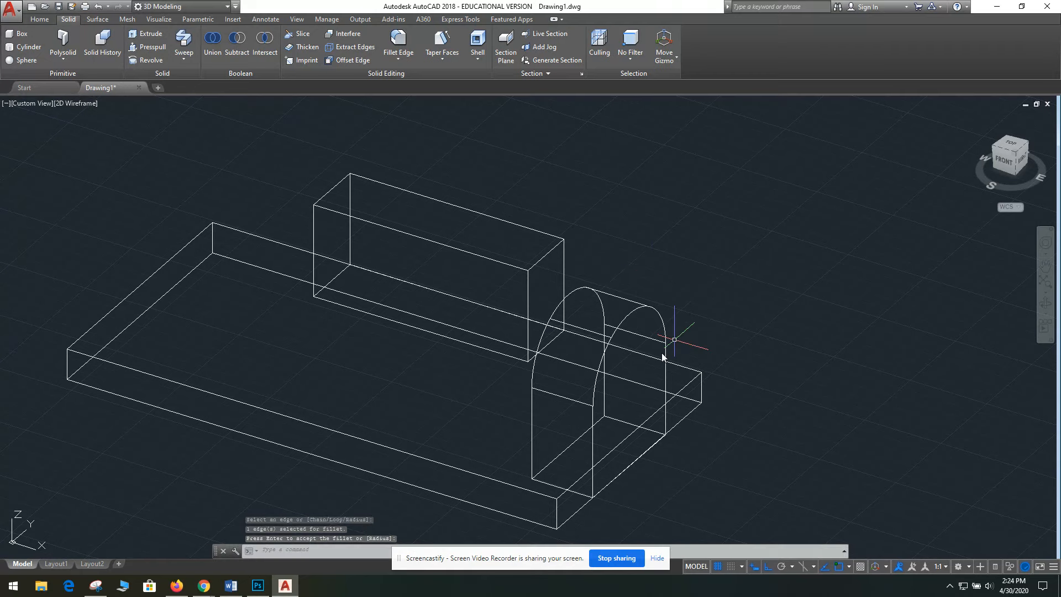
Step: Fillet both long top edges of the 35 by 10 block with a radius of 5
scroll(721, 338, down, 2)
shift+middle_drag(758, 323, 500, 400)
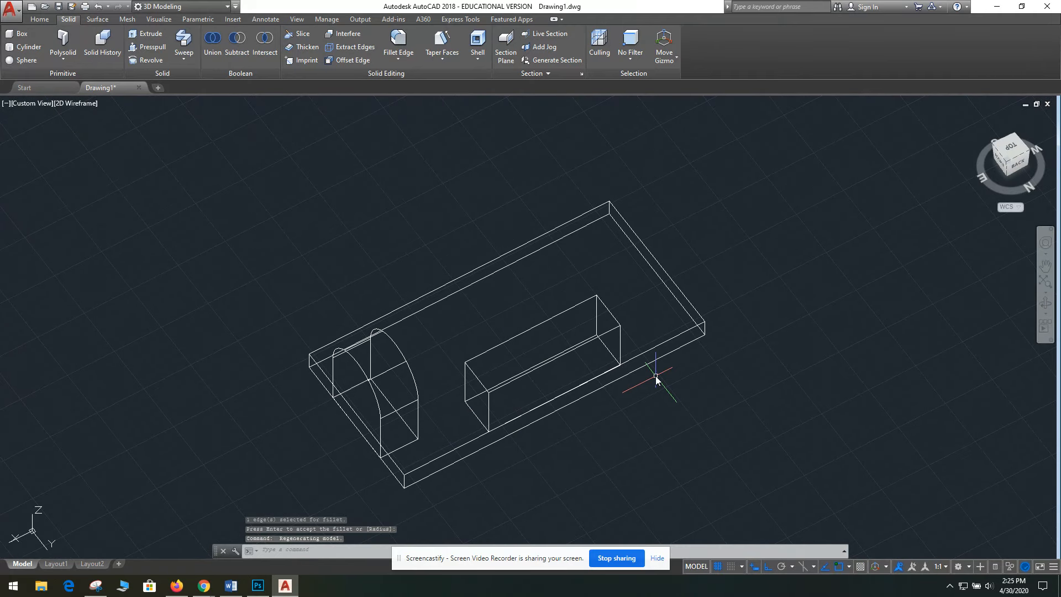
key(Return)
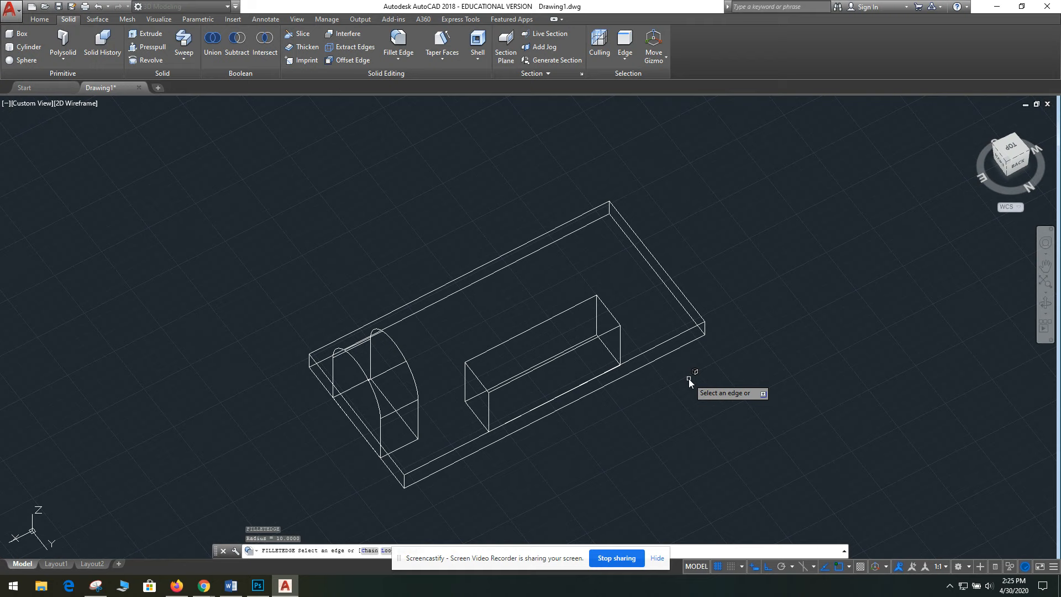
text(r)
key(Return)
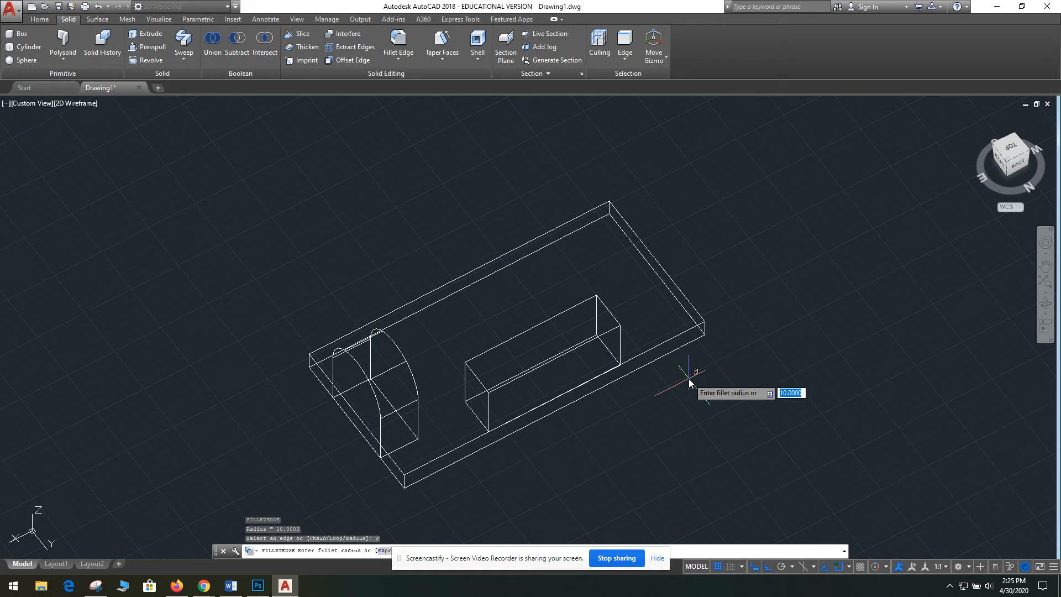
text(5)
key(Return)
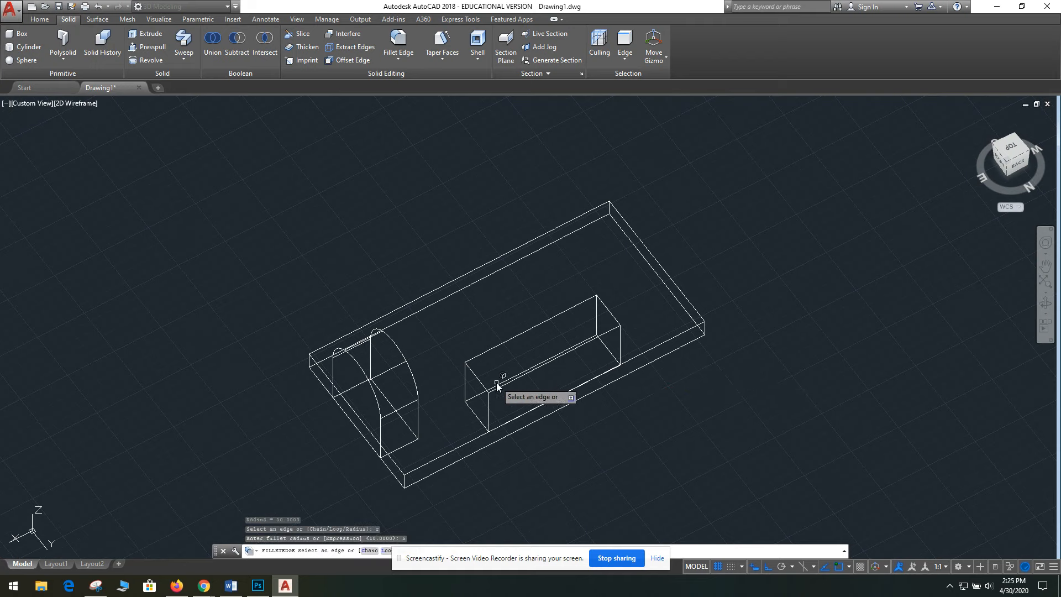
click(499, 388)
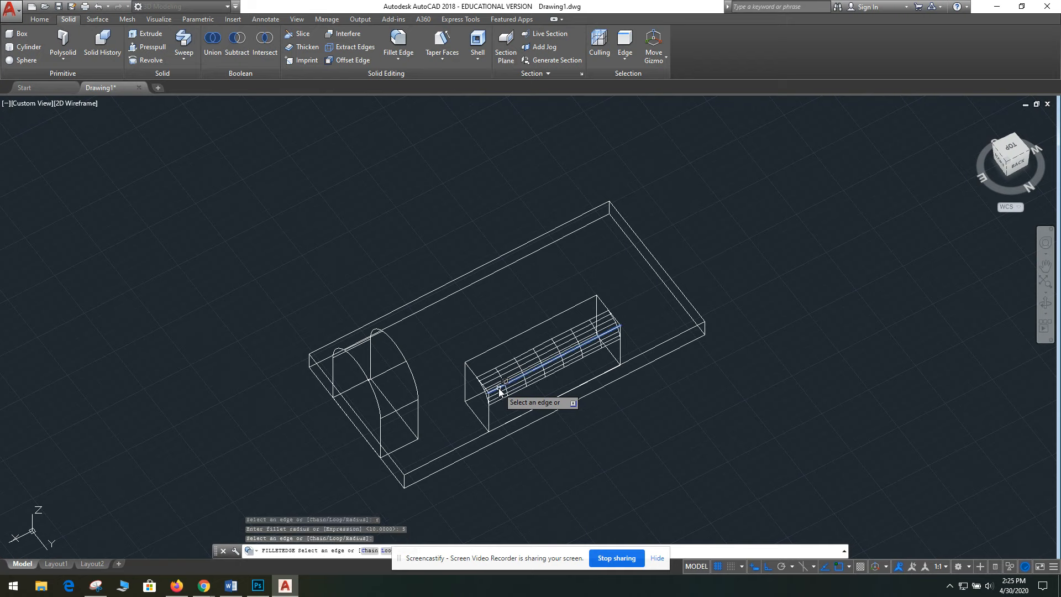
click(491, 353)
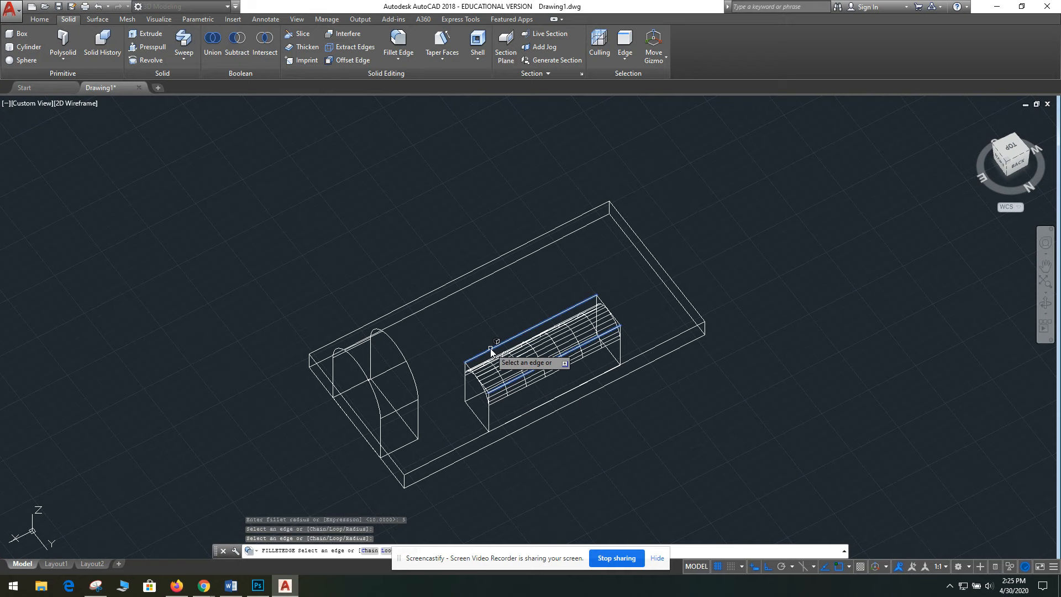
key(Return)
Step: Mirror the rounded 35 by 10 block across the base plate's lengthwise centreline in the Left view, keeping the original
shift+middle_drag(715, 318, 385, 400)
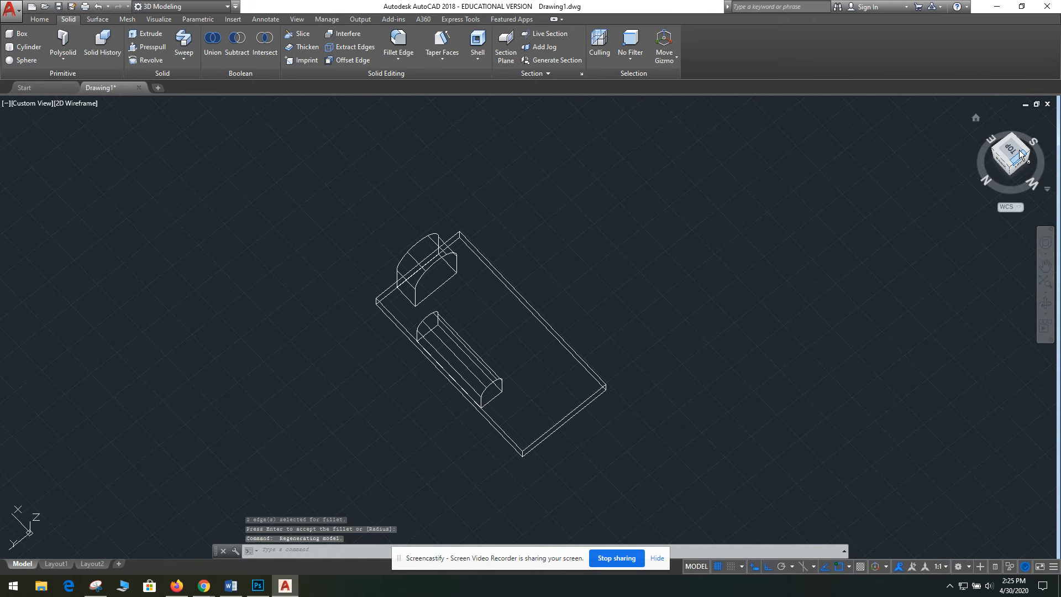
click(1020, 165)
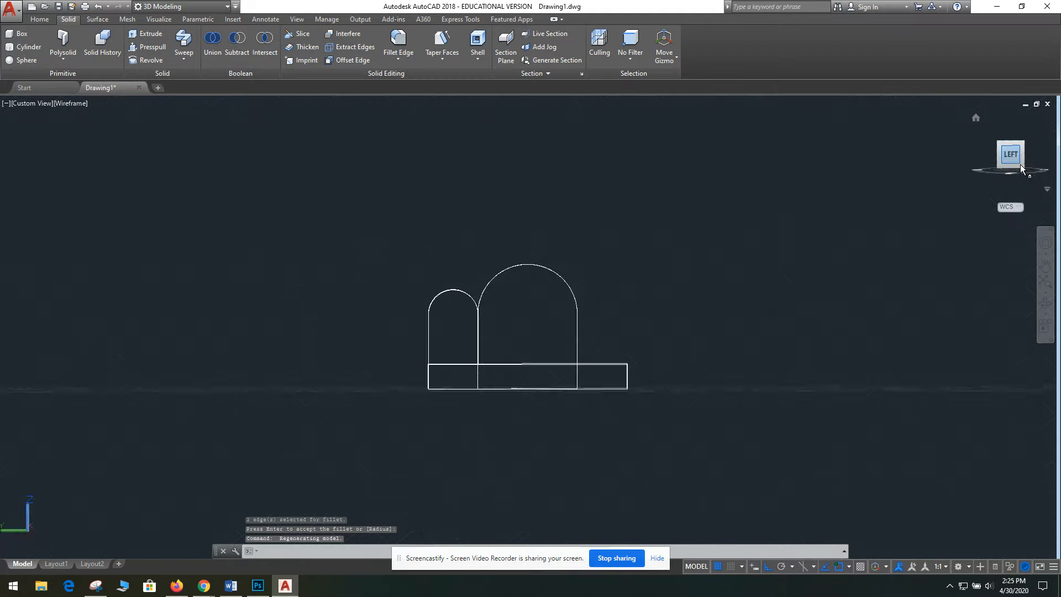
click(395, 276)
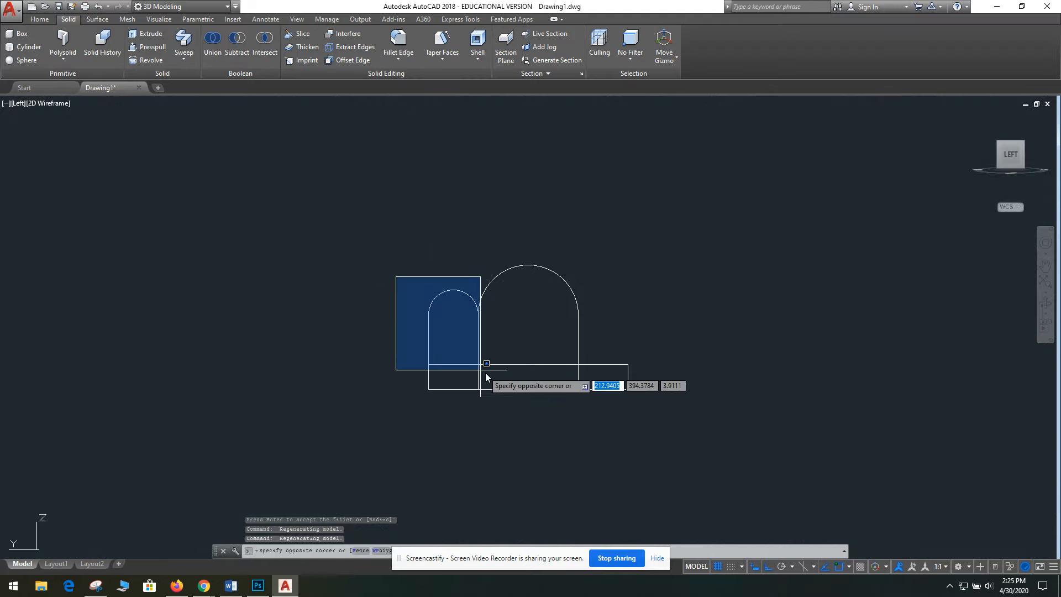
click(487, 407)
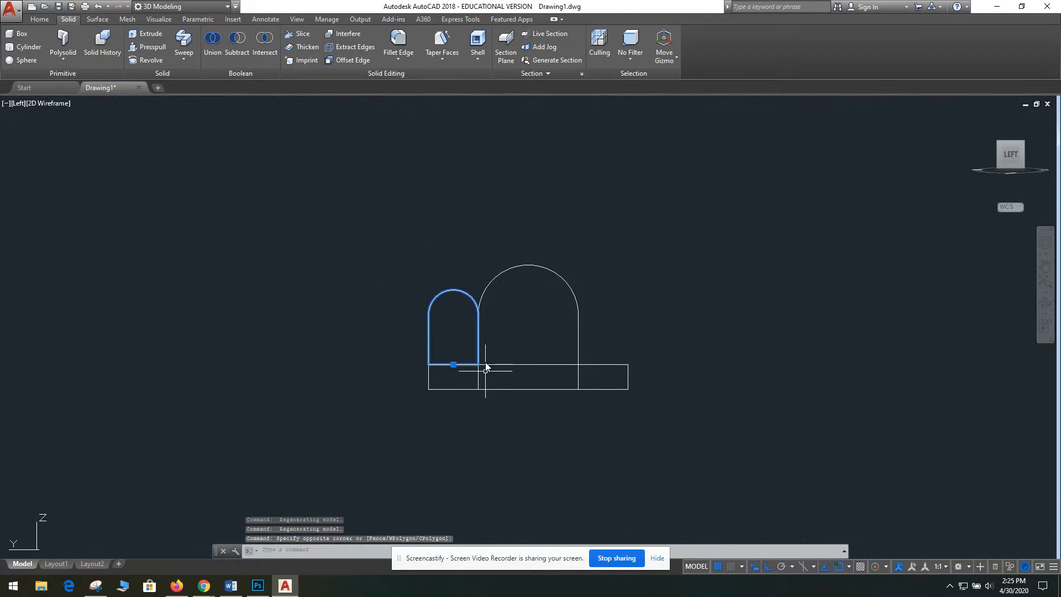
text(mi)
key(Return)
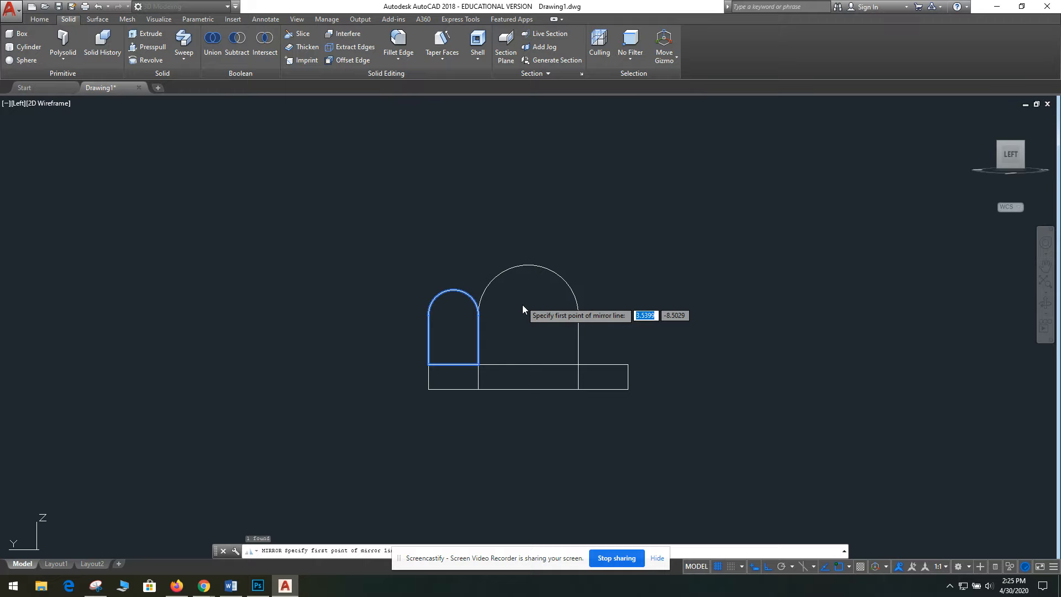
click(529, 393)
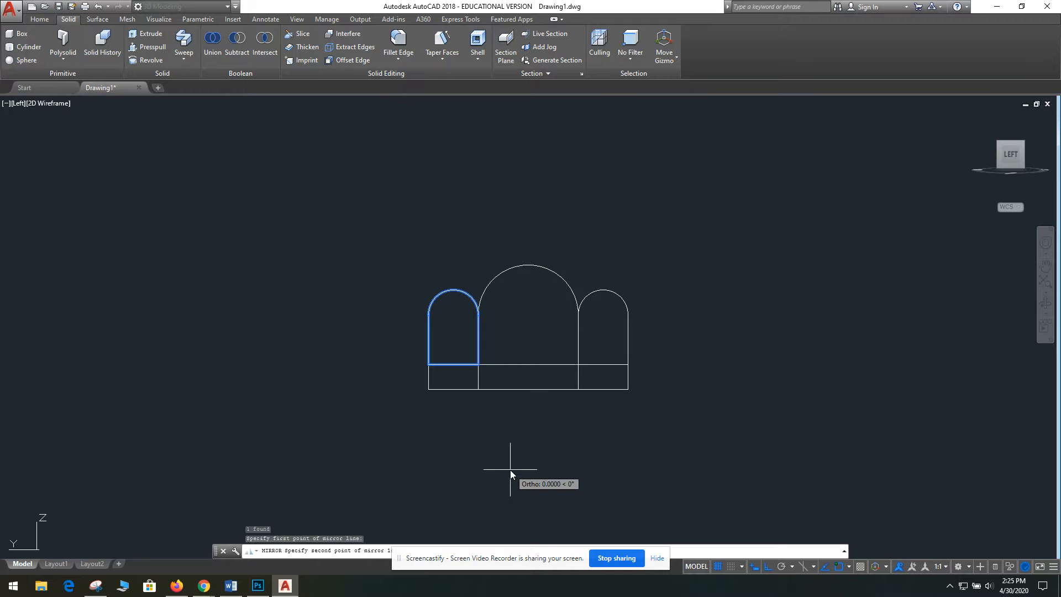
click(509, 469)
text(n)
key(Return)
mouse_move(555, 392)
shift+middle_down()
mouse_move(531, 483)
mouse_move(565, 512)
mouse_move(390, 481)
mouse_move(367, 516)
mouse_move(379, 491)
shift+middle_up()
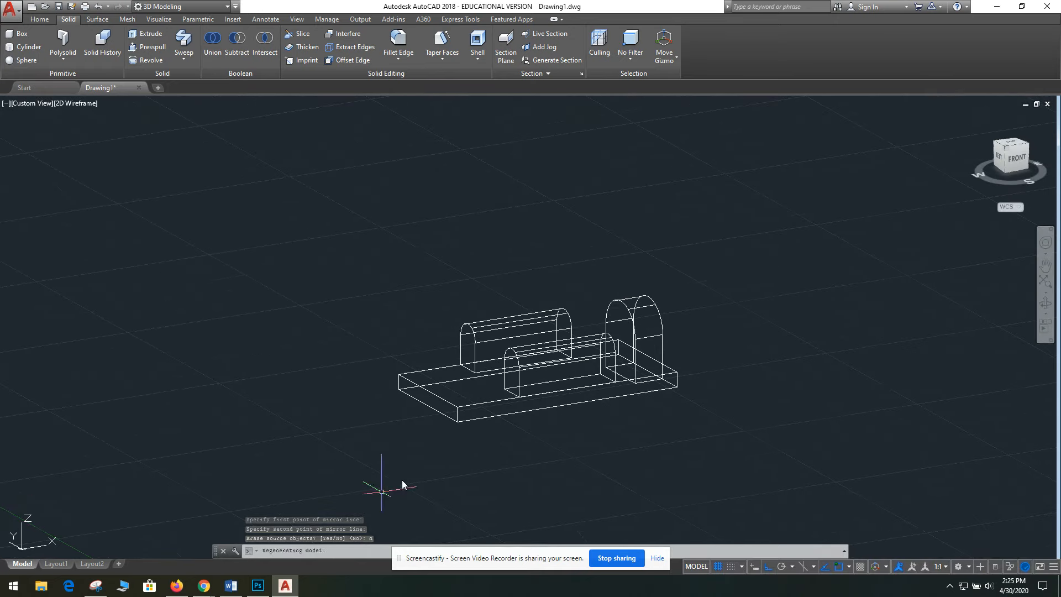
shift+middle_drag(776, 364, 657, 442)
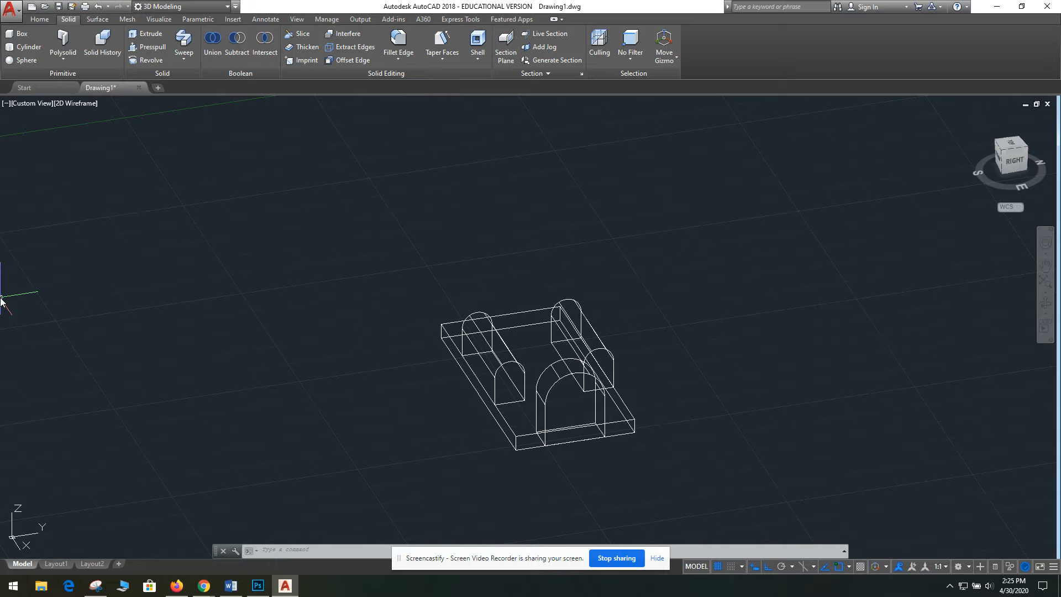
click(39, 19)
click(281, 47)
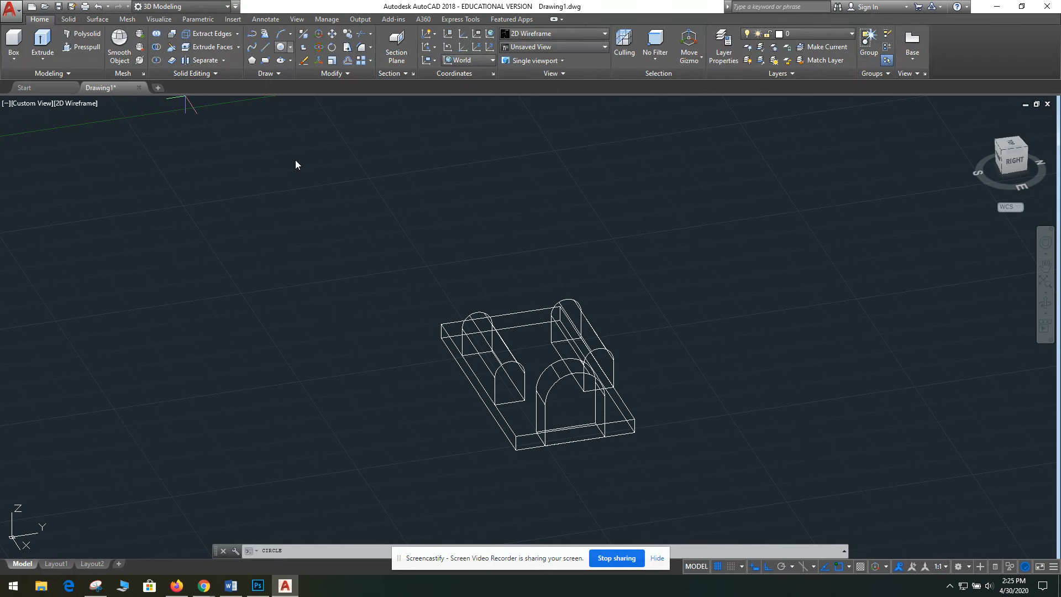
click(574, 400)
key(Escape)
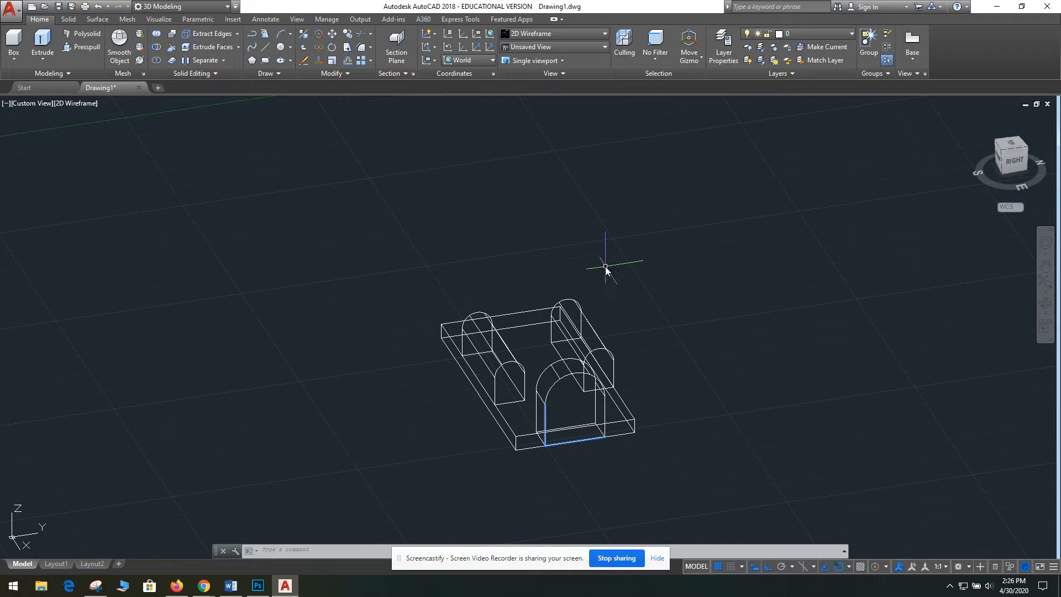
click(578, 400)
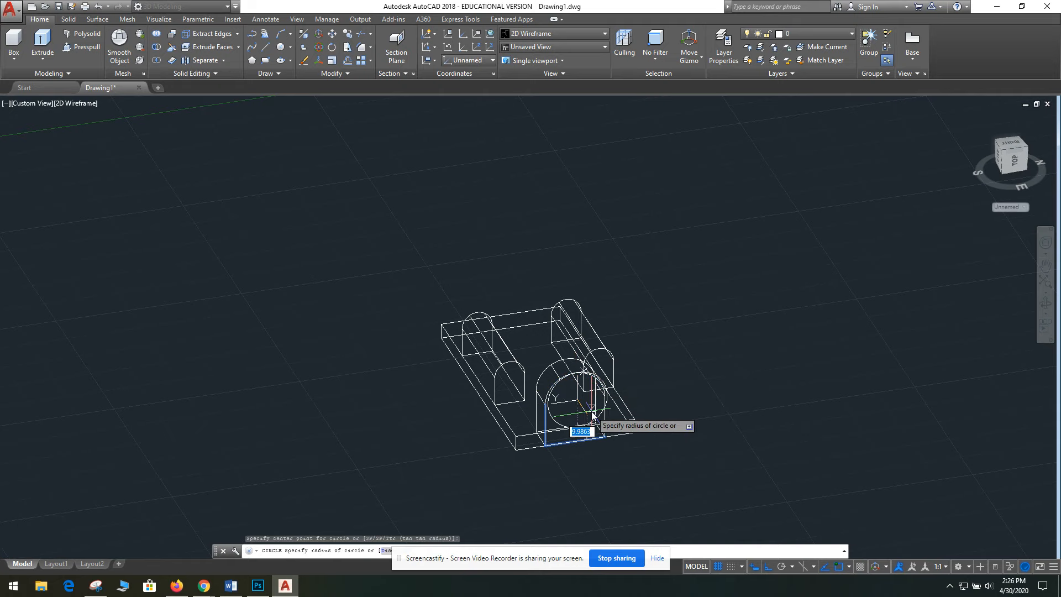
key(Escape)
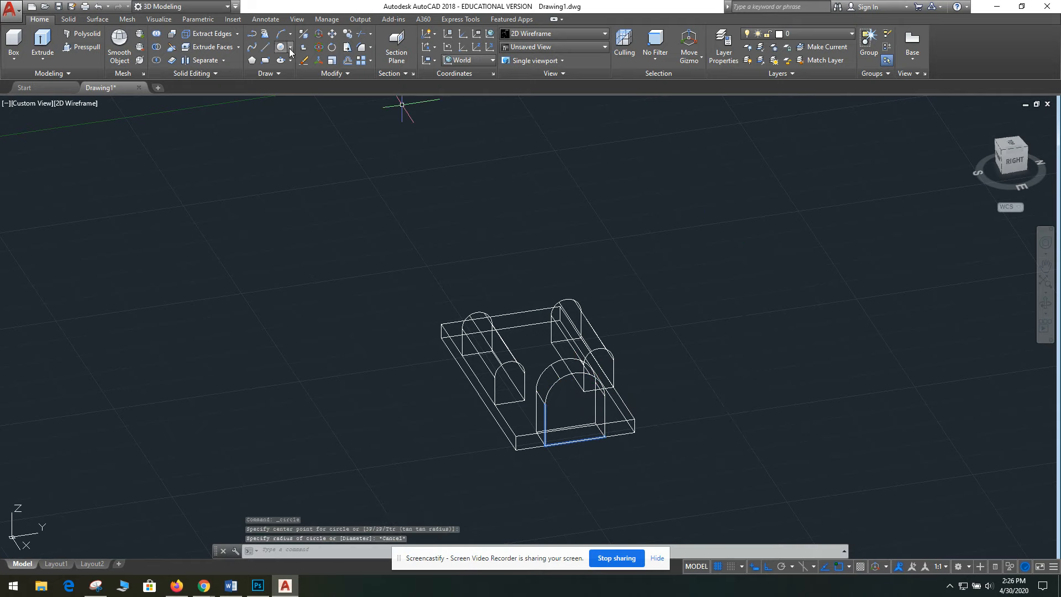
key(Return)
click(815, 335)
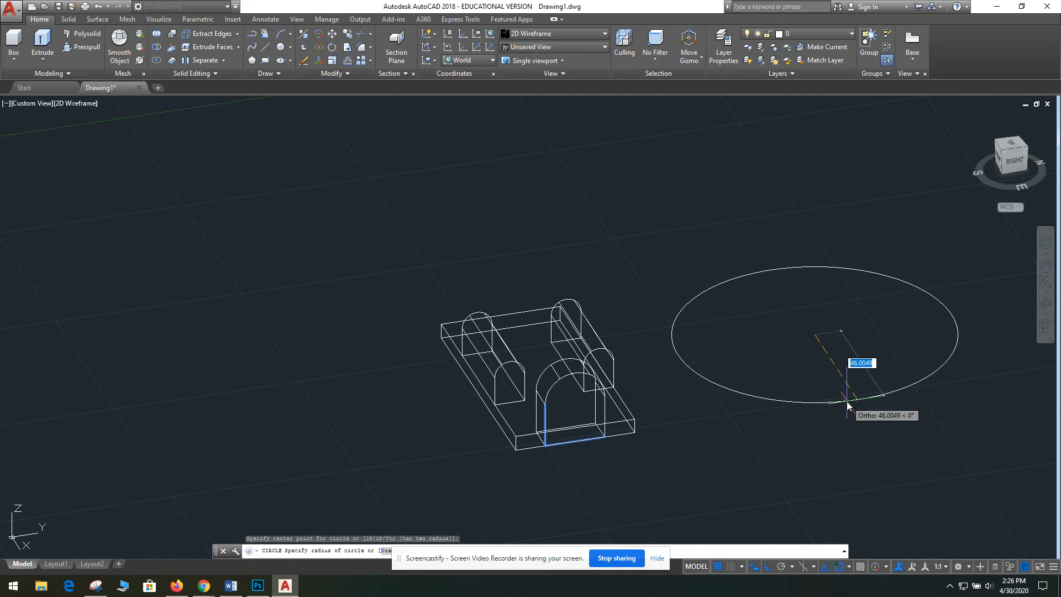
key(Escape)
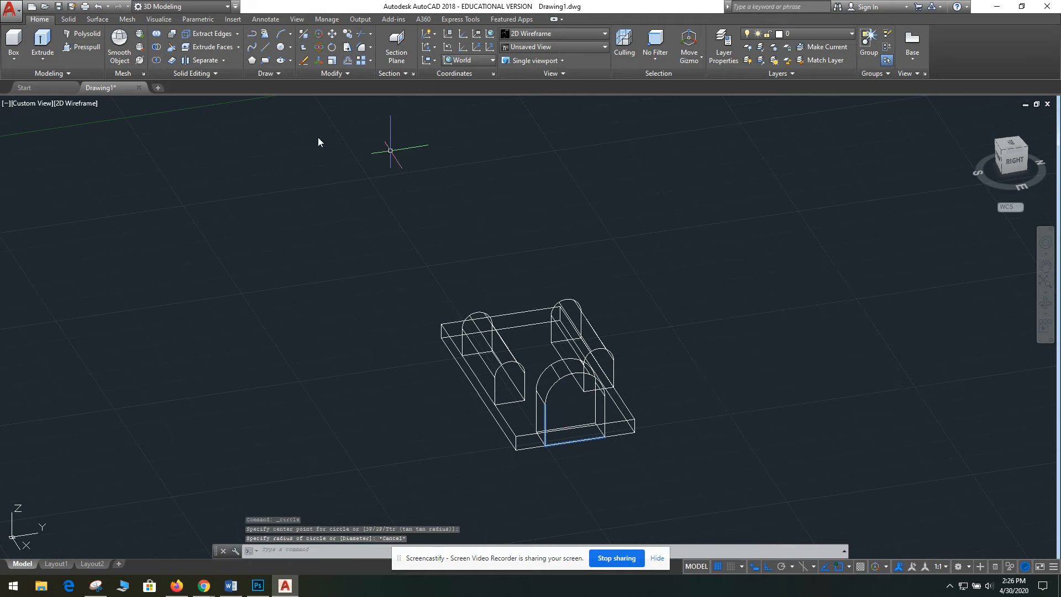
click(282, 48)
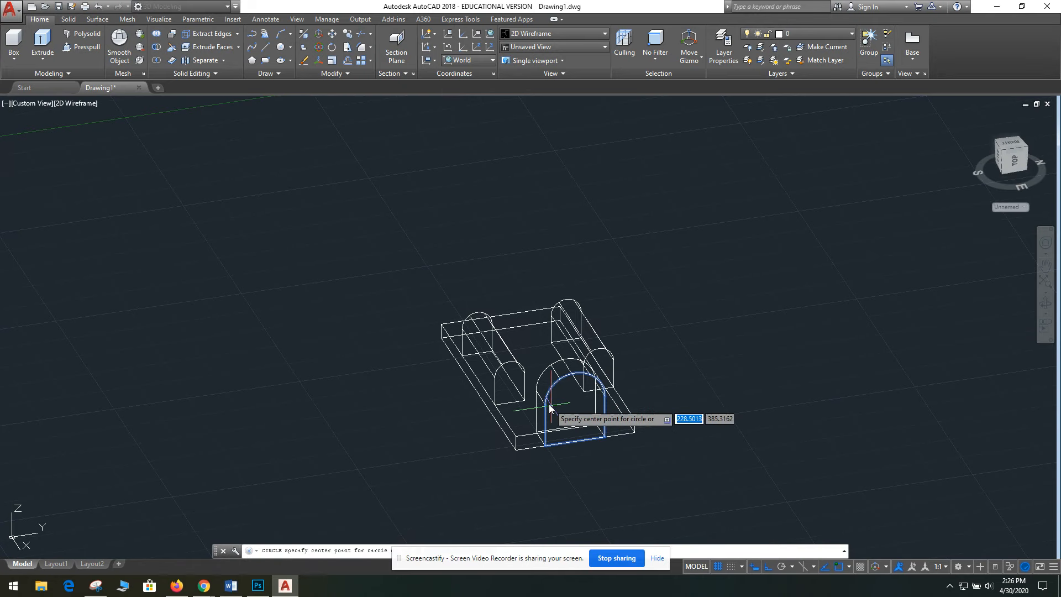
click(850, 565)
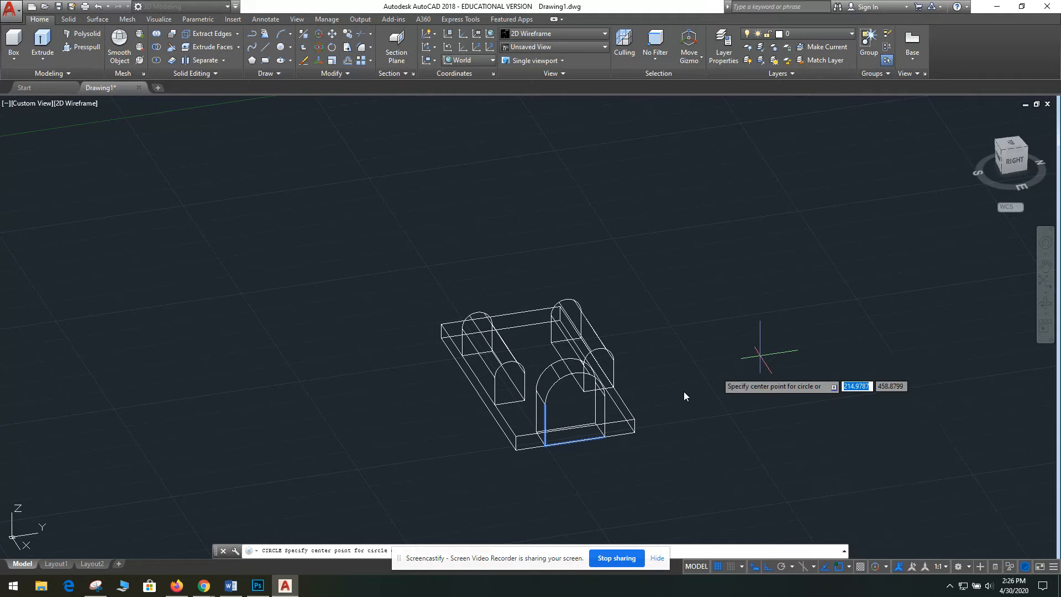
scroll(684, 391, up, 6)
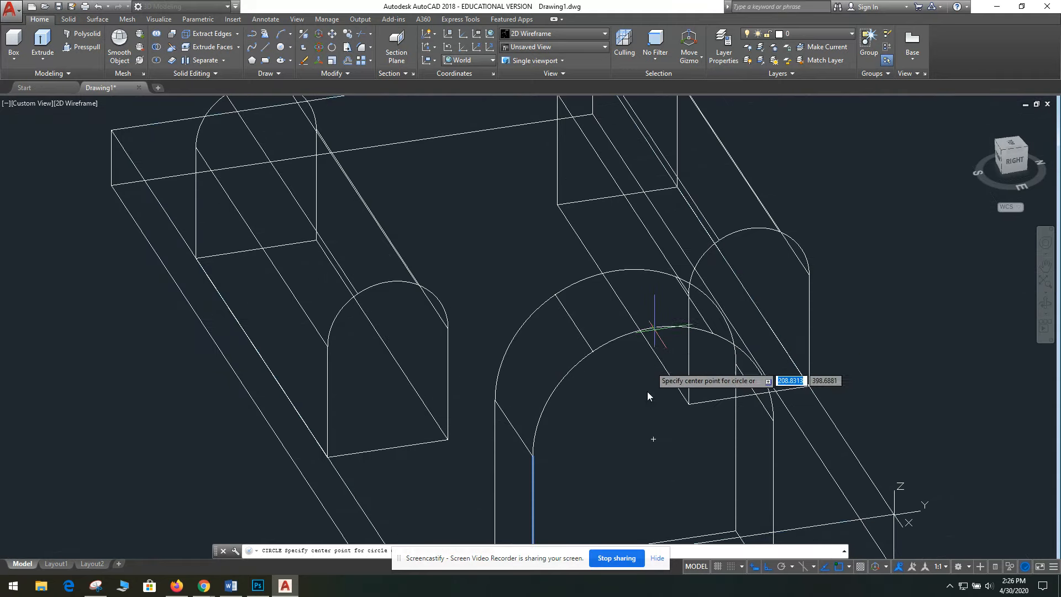
click(653, 441)
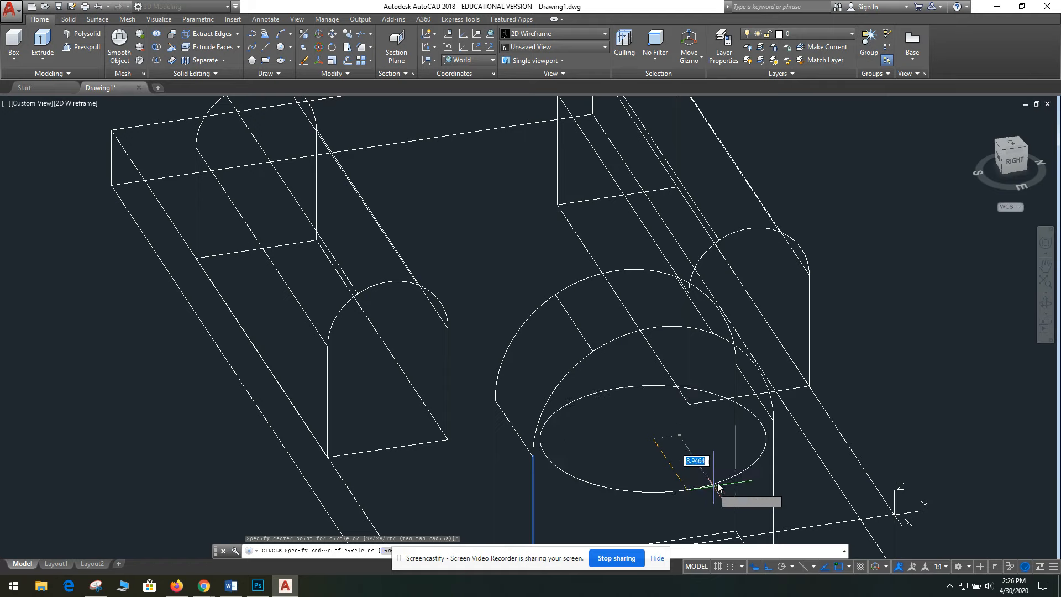
middle_drag(809, 496, 609, 277)
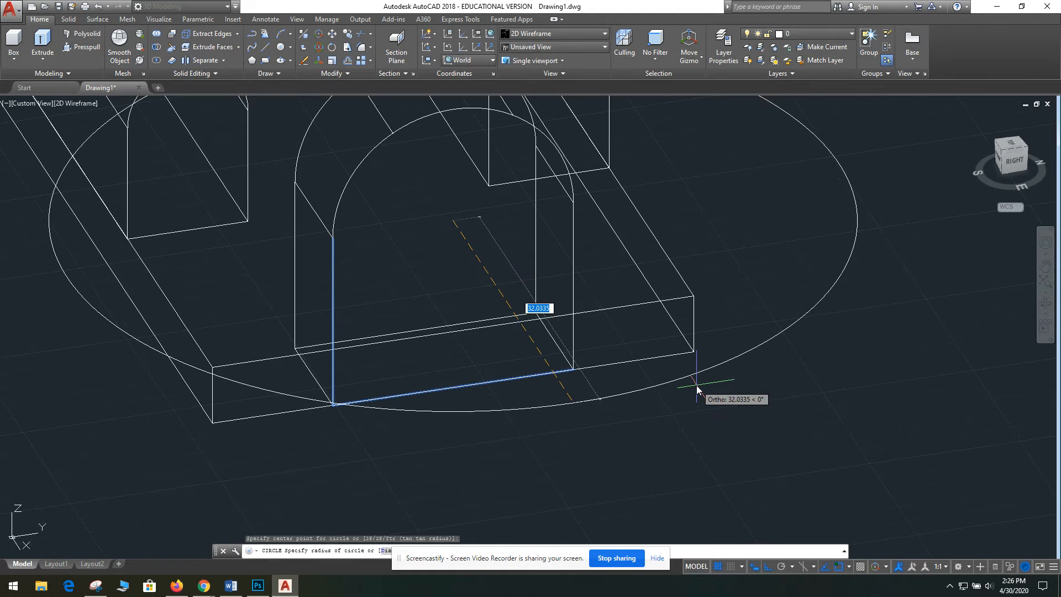
key(Escape)
scroll(696, 386, down, 5)
middle_drag(804, 338, 767, 372)
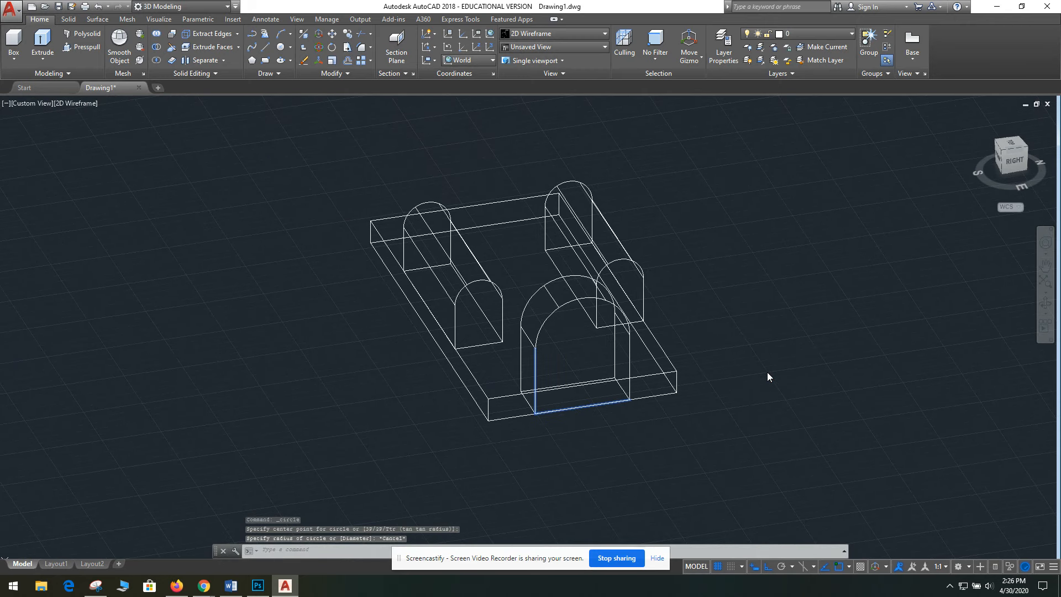
Step: Align the UCS to the Right view so that its XY plane is parallel to the upright block's outer face
click(1020, 158)
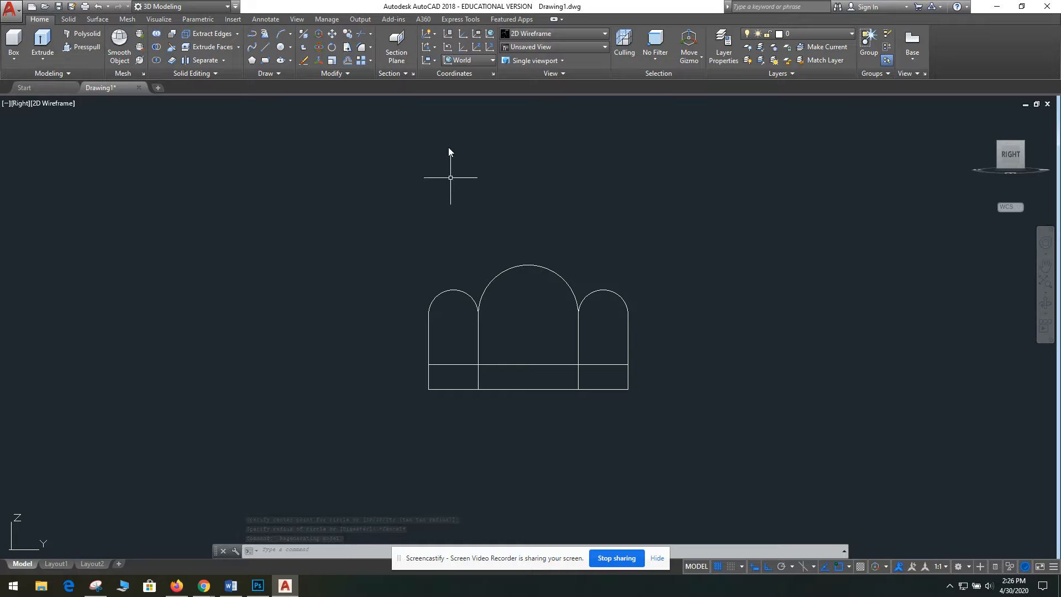
click(436, 59)
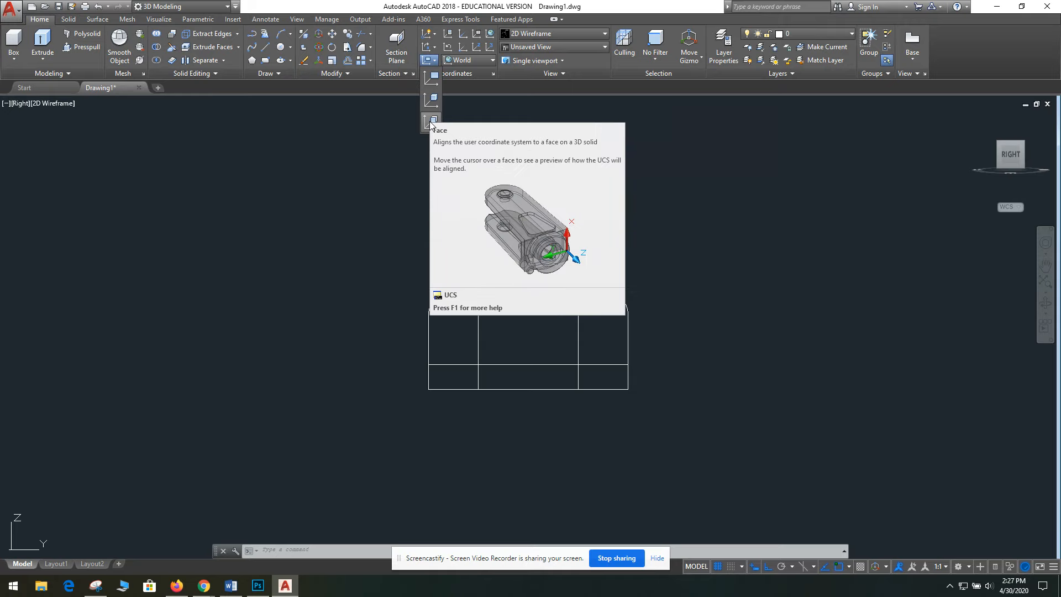
click(432, 77)
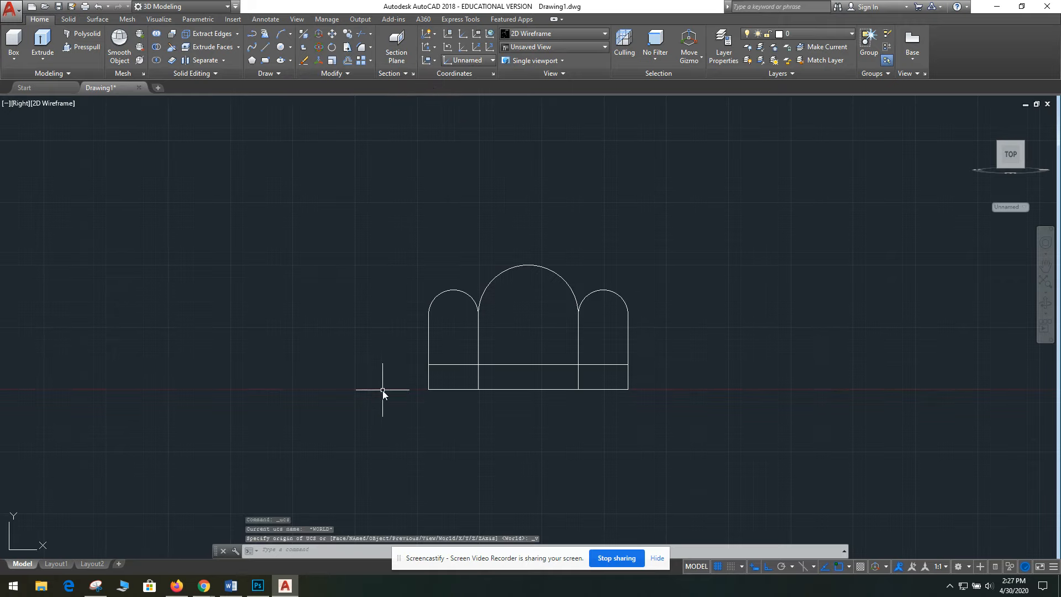
scroll(382, 390, down, 2)
shift+middle_drag(340, 344, 358, 368)
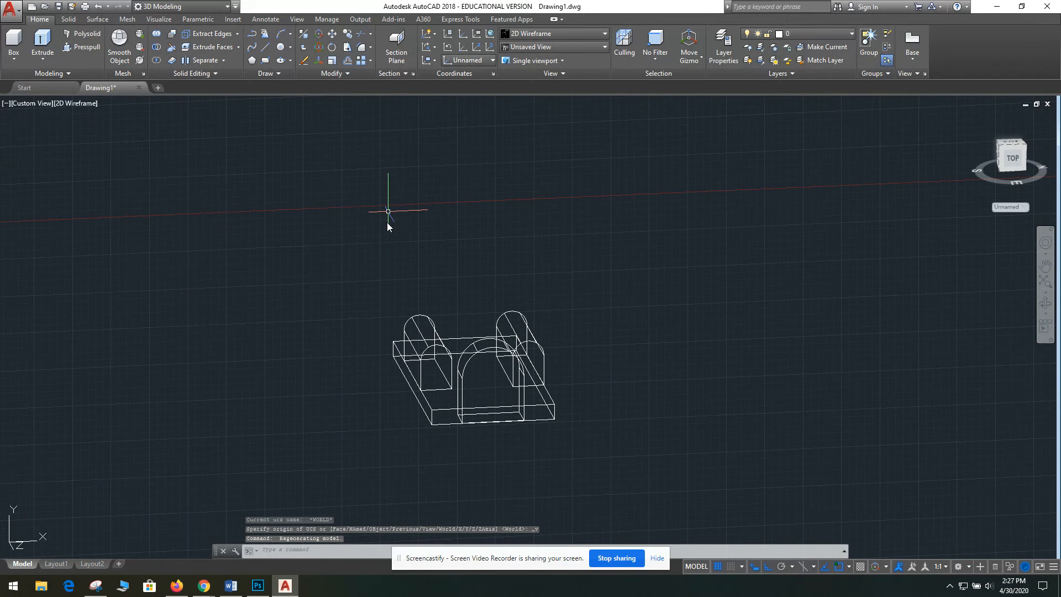
Step: Start a circle and restrict the running object snaps to Center only
click(281, 47)
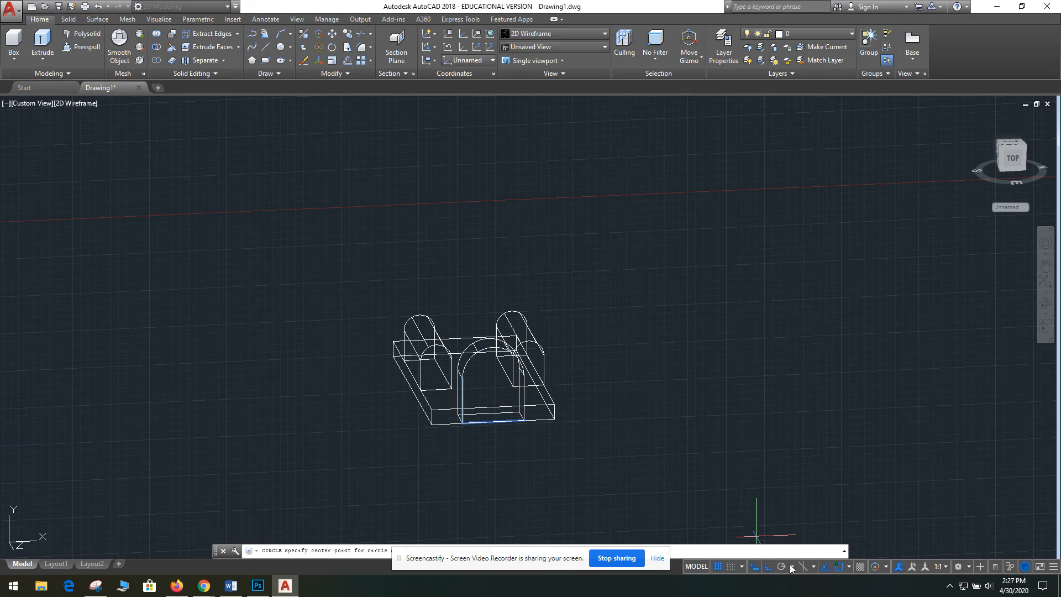
click(848, 566)
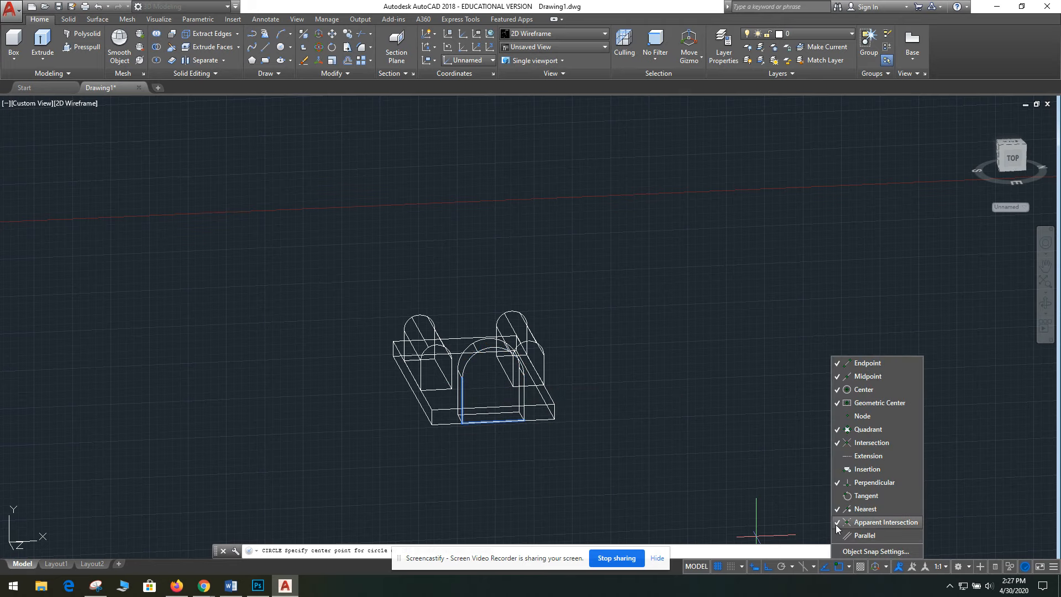
click(838, 509)
click(837, 483)
click(838, 443)
click(836, 429)
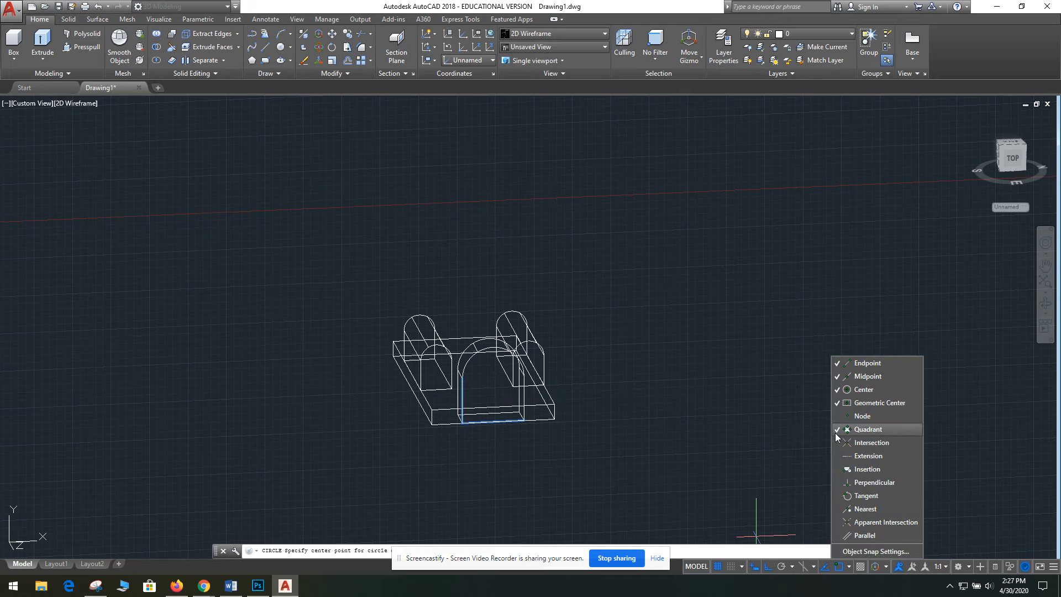
click(837, 403)
click(837, 377)
click(839, 364)
click(790, 389)
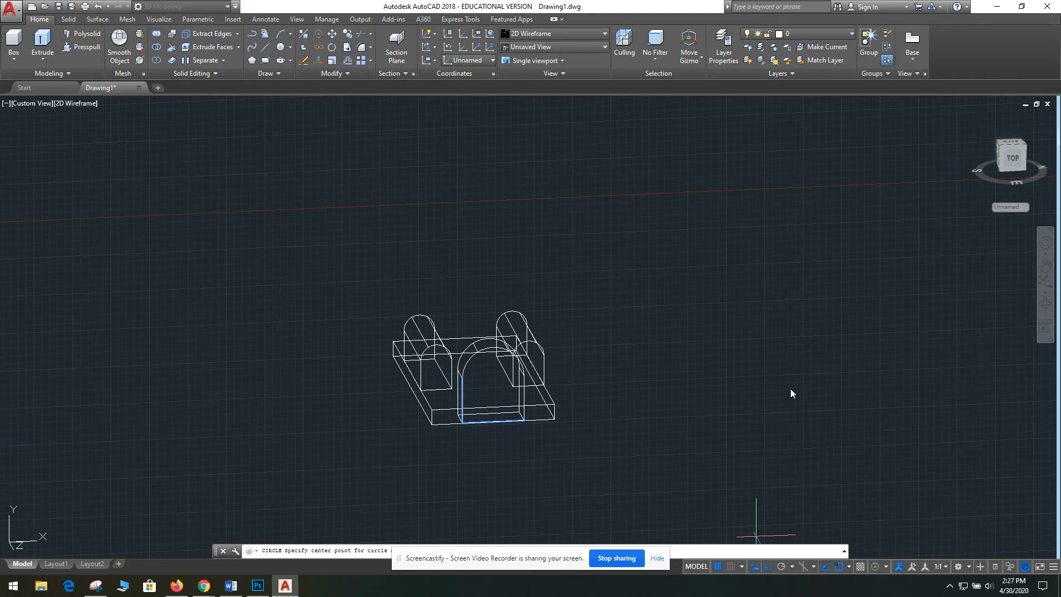
Step: Draw a circle of radius 4 on the upright block's outer face, centred on its rounded top's arc
click(465, 378)
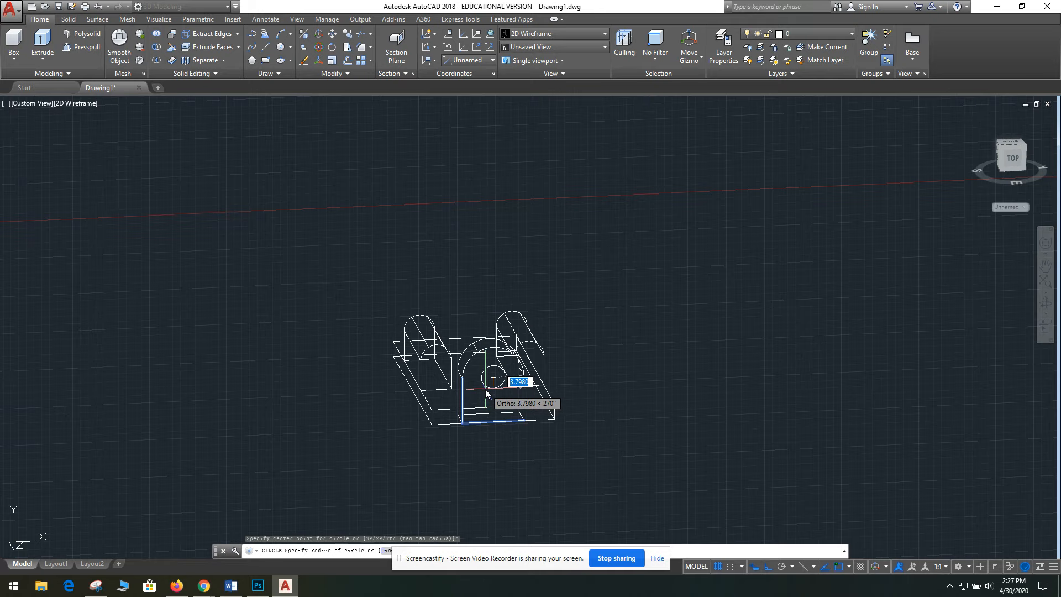
text(4)
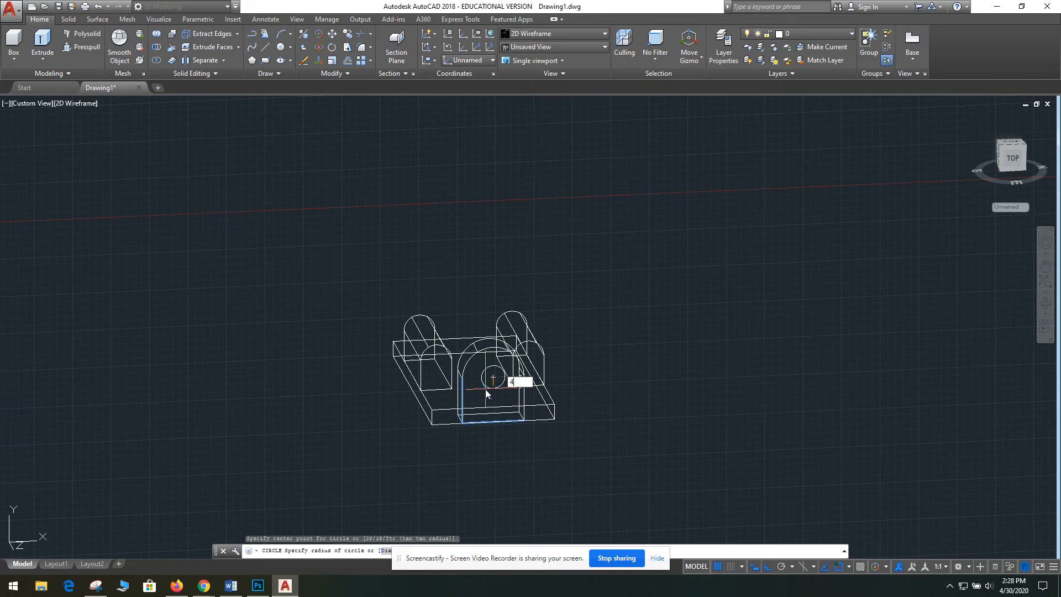
key(Return)
key(Escape)
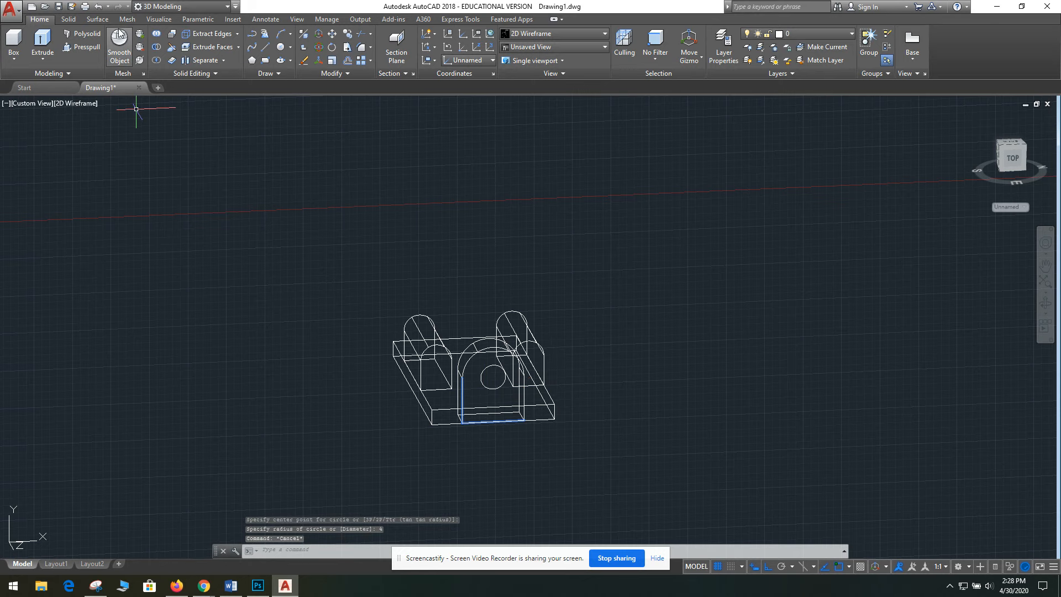
Step: Presspull the radius 4 circle through the upright block and beyond the base plate's far end
click(75, 47)
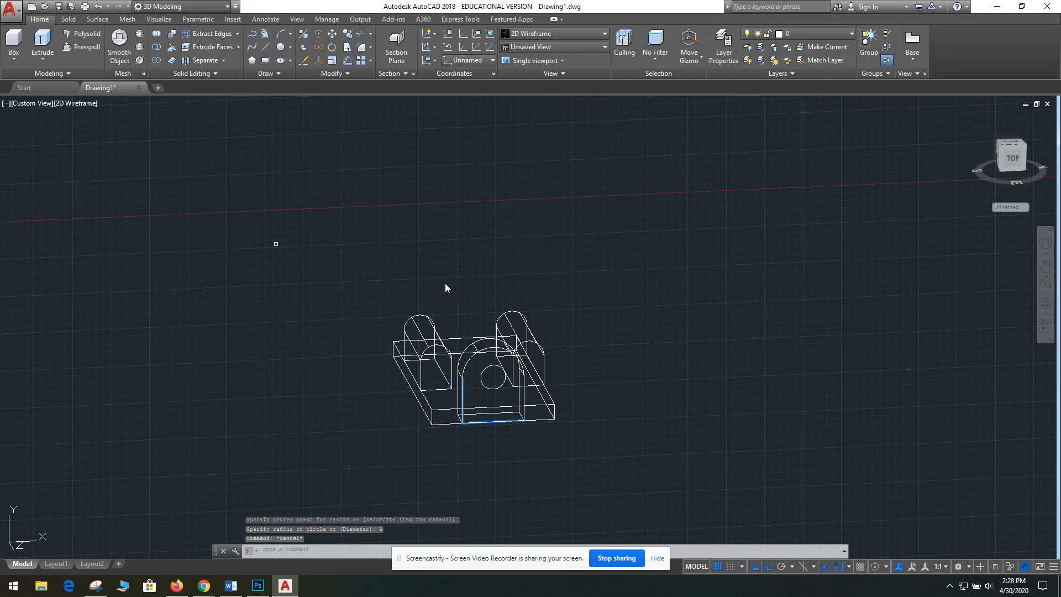
click(493, 391)
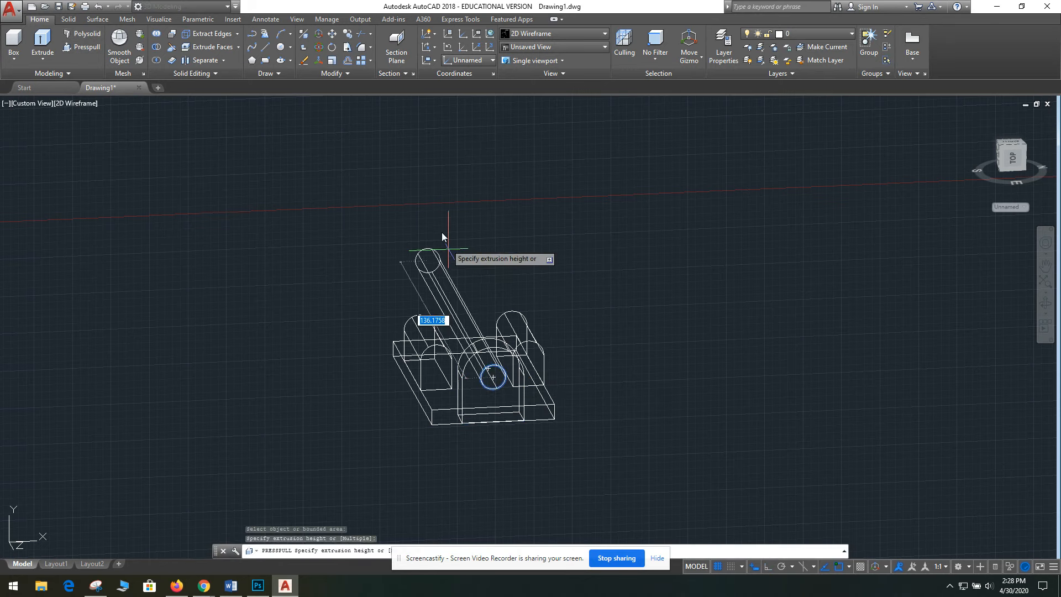
click(435, 217)
scroll(517, 395, up, 3)
shift+middle_drag(525, 415, 644, 476)
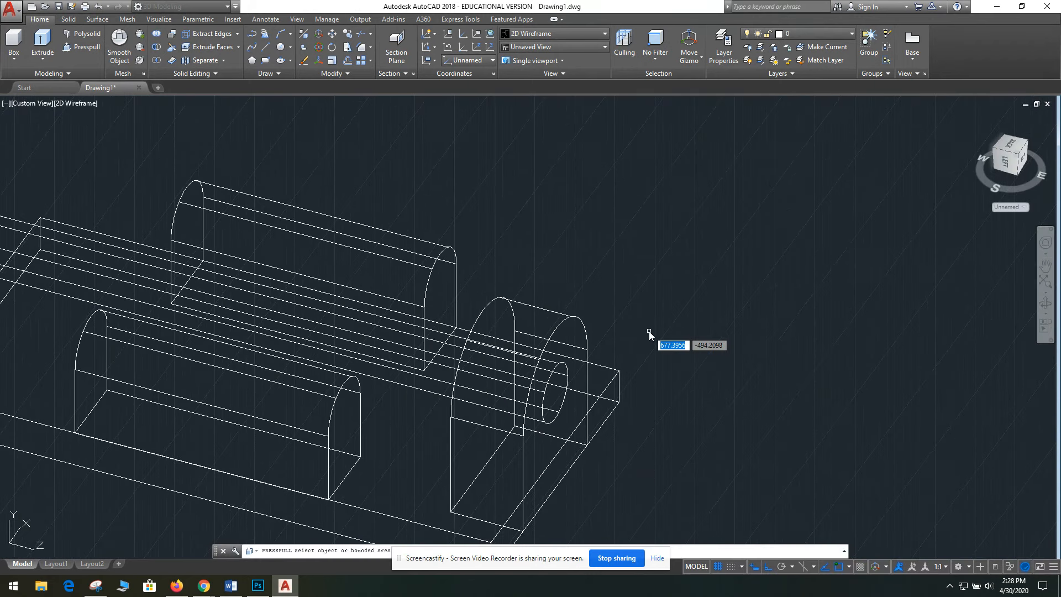
key(Escape)
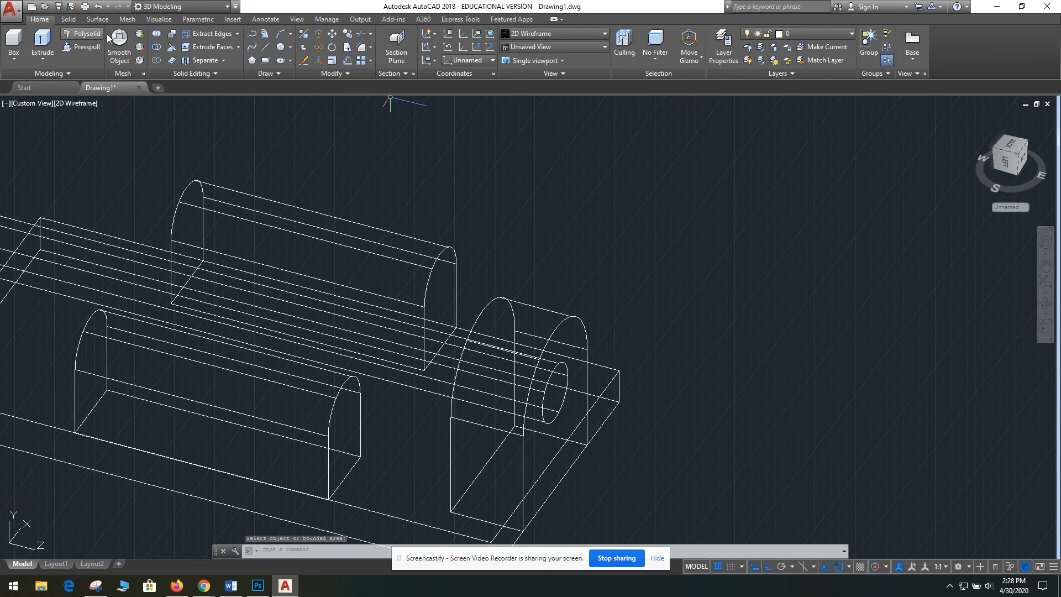
Step: Subtract the long cylinder from the upright block to cut its through hole
click(157, 46)
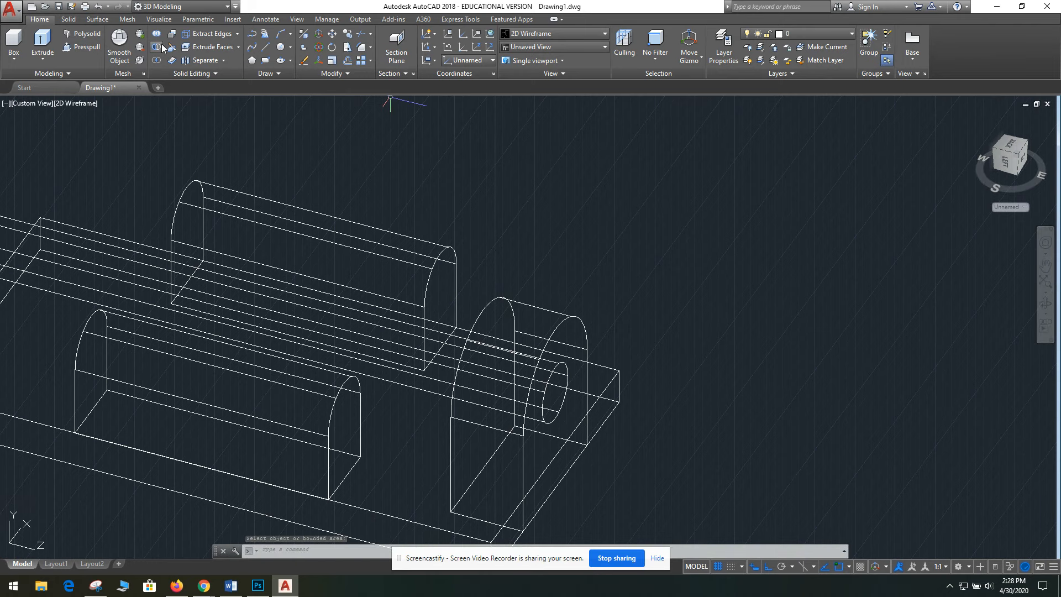
click(581, 326)
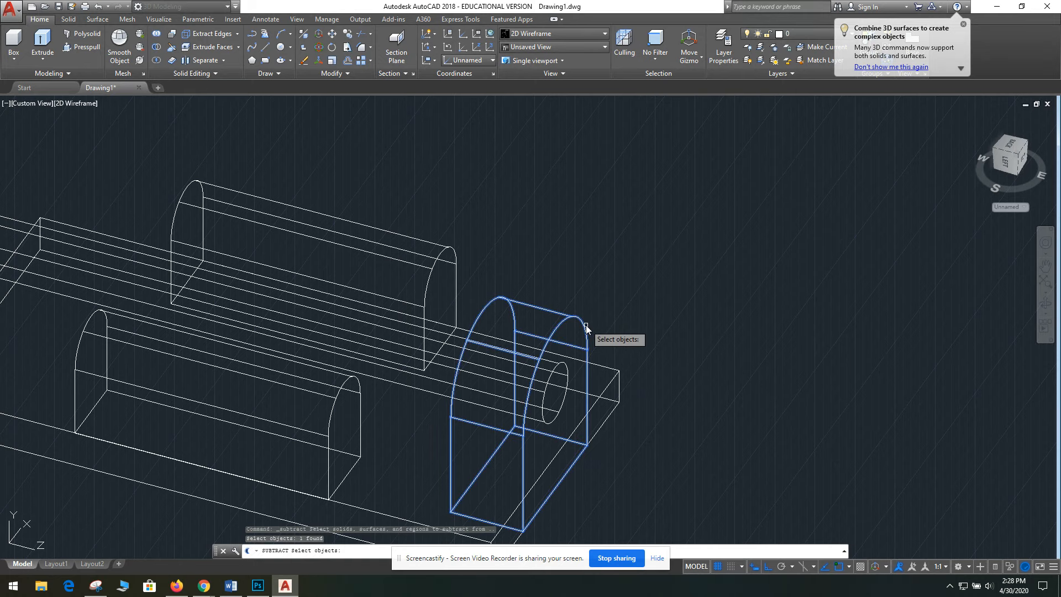
key(Return)
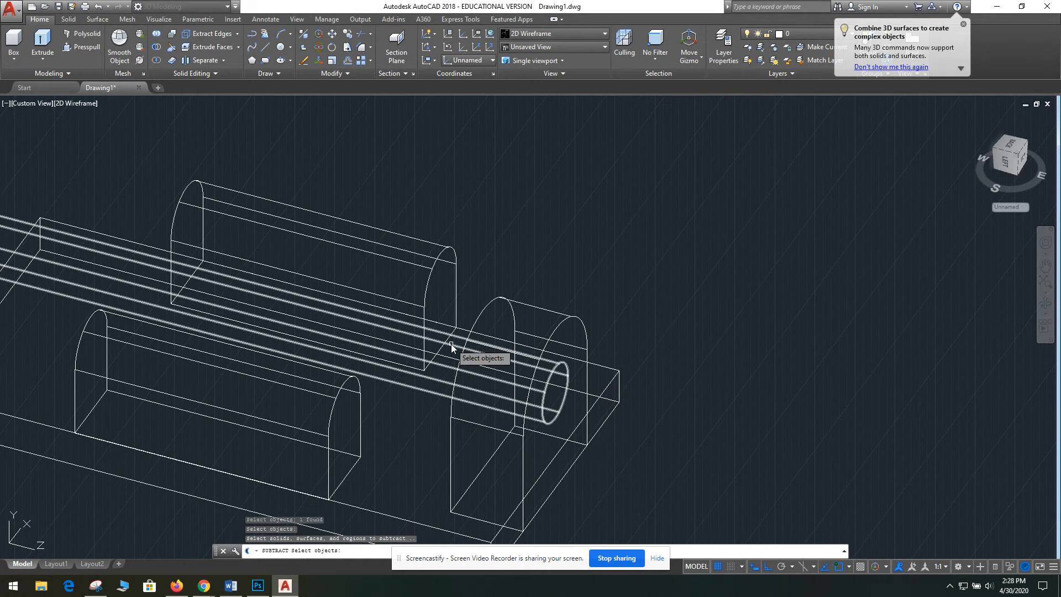
click(451, 346)
key(Return)
scroll(656, 280, down, 5)
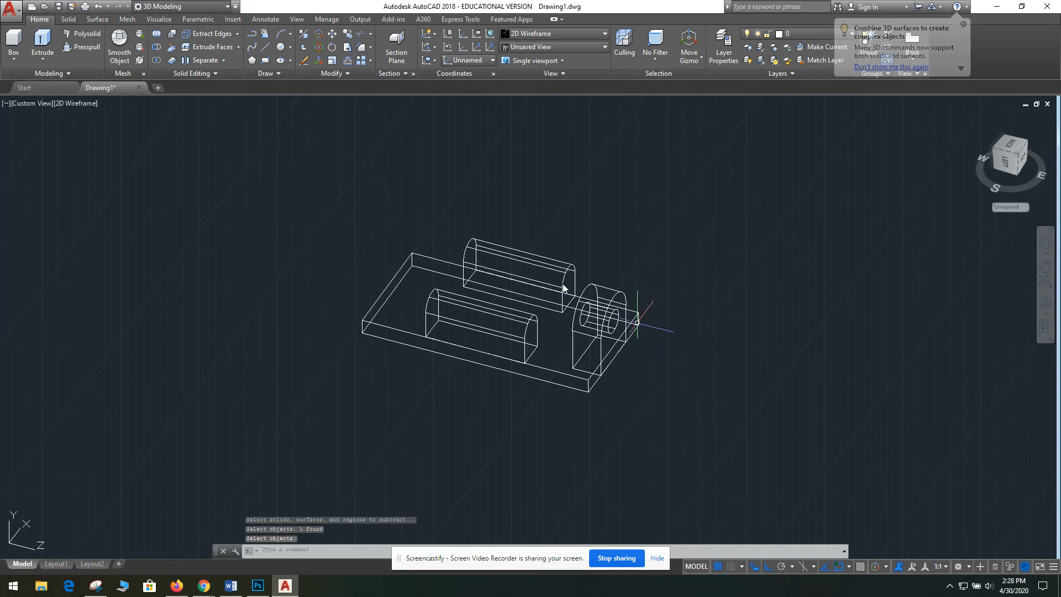
Step: Change the visual style to Conceptual and inspect the shaded model with its through hole
click(88, 108)
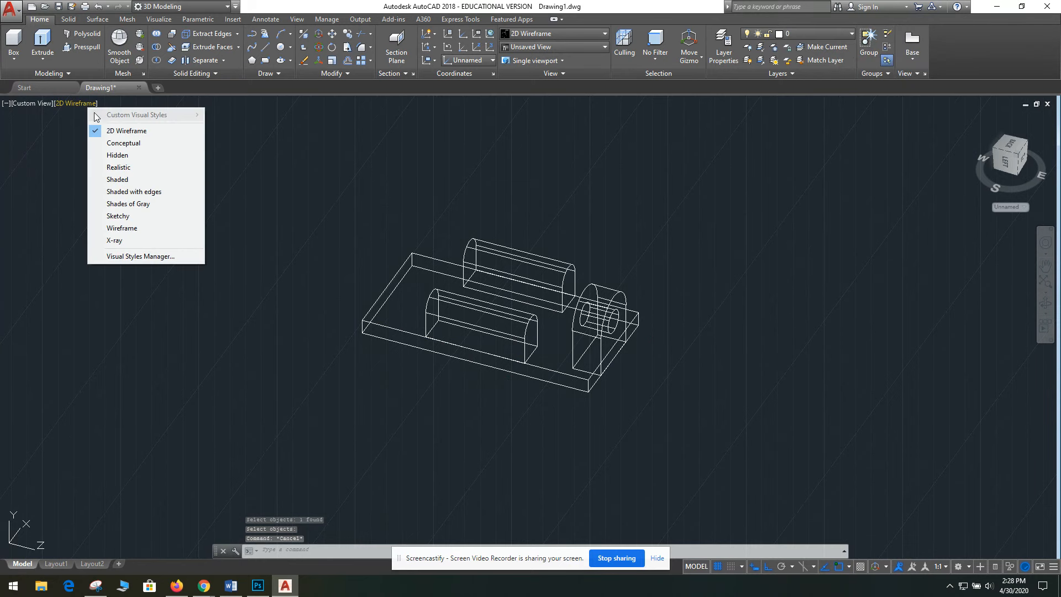
click(118, 142)
shift+middle_drag(791, 299, 742, 383)
Step: Show the base from the Top, align the UCS to that view, and rotate the view so the plate's length runs horizontally
click(998, 141)
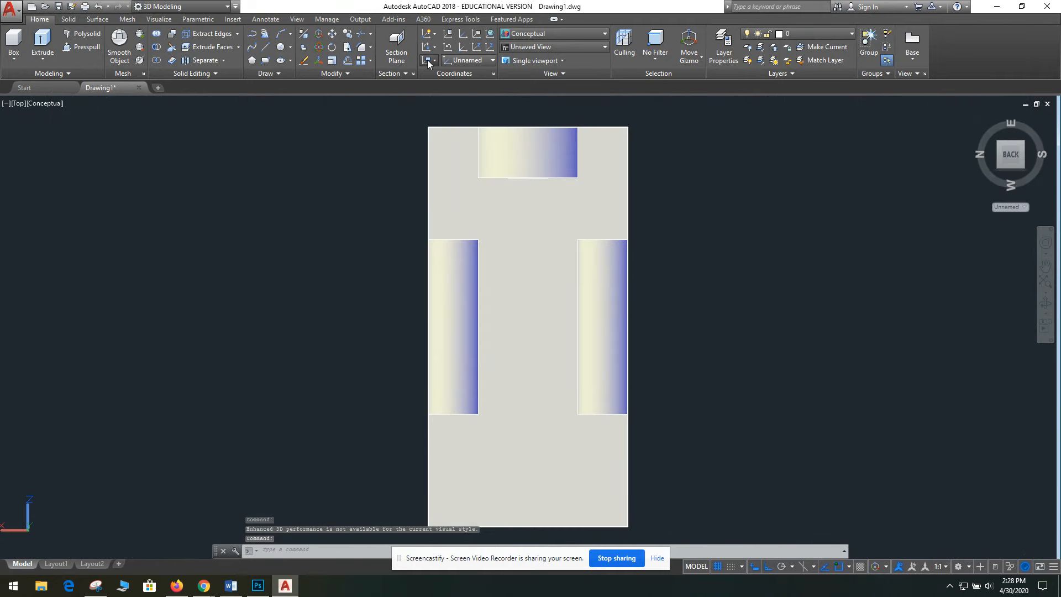
scroll(592, 265, down, 4)
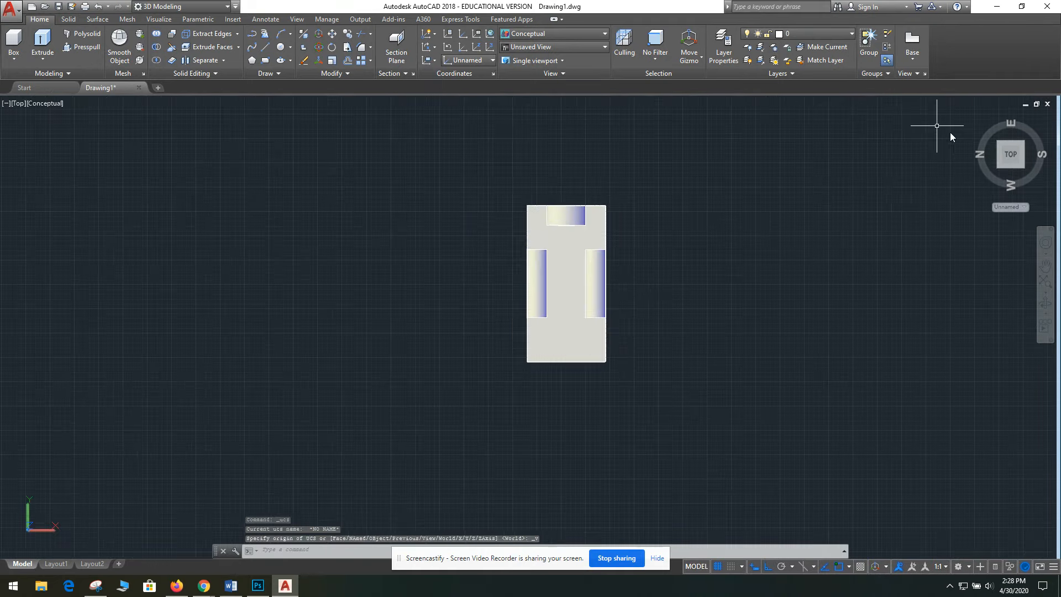
click(1050, 130)
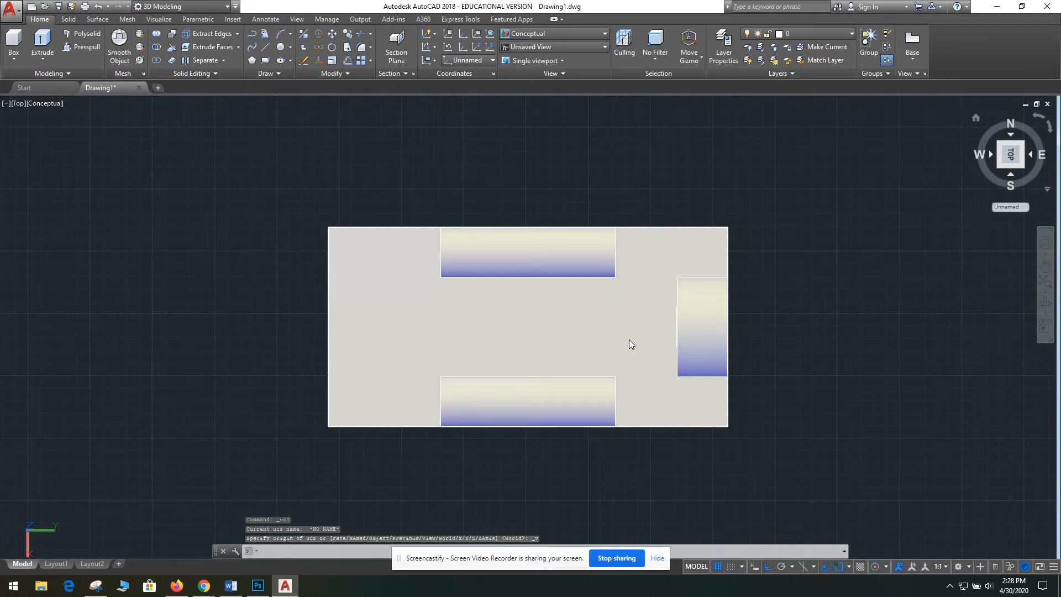
Step: Change the visual style to 2D Wireframe
key(Escape)
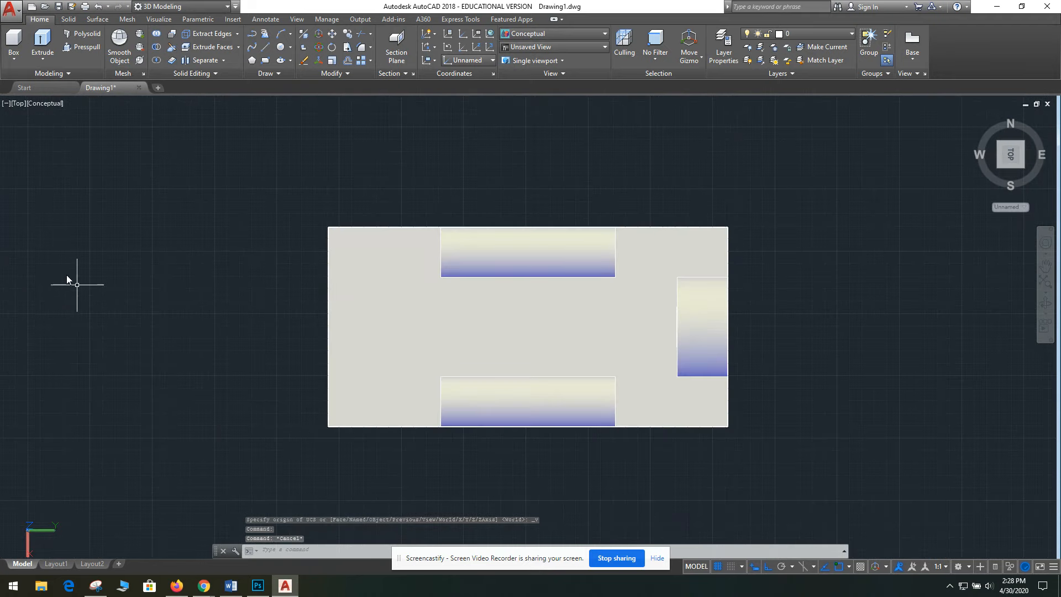
click(48, 105)
click(61, 132)
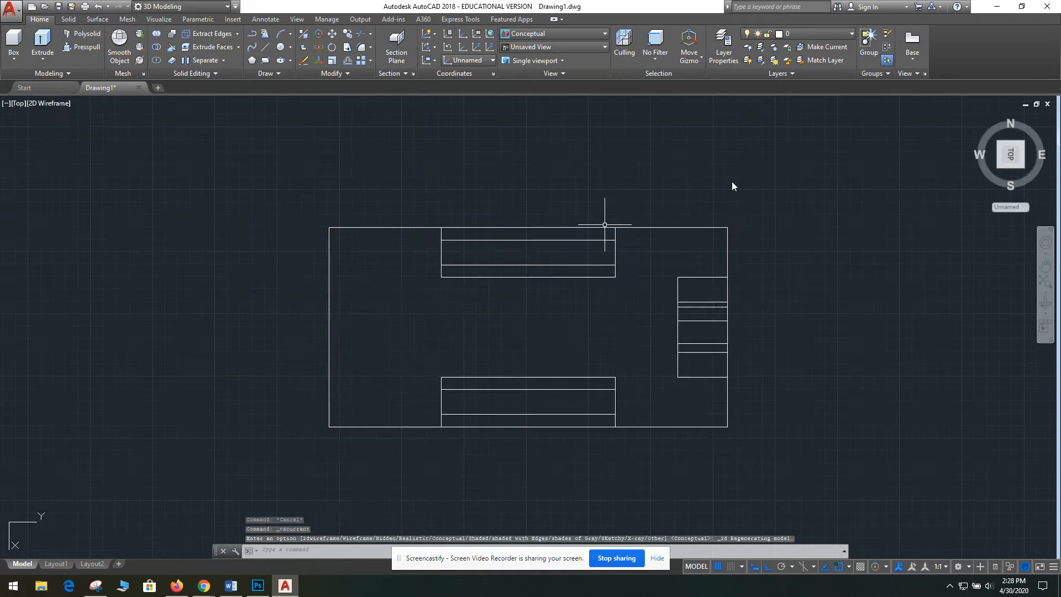
Step: With midpoint snap on, mirror the drilled upright block across the base plate's mid-length line to its opposite end, keeping the original
click(671, 179)
click(778, 430)
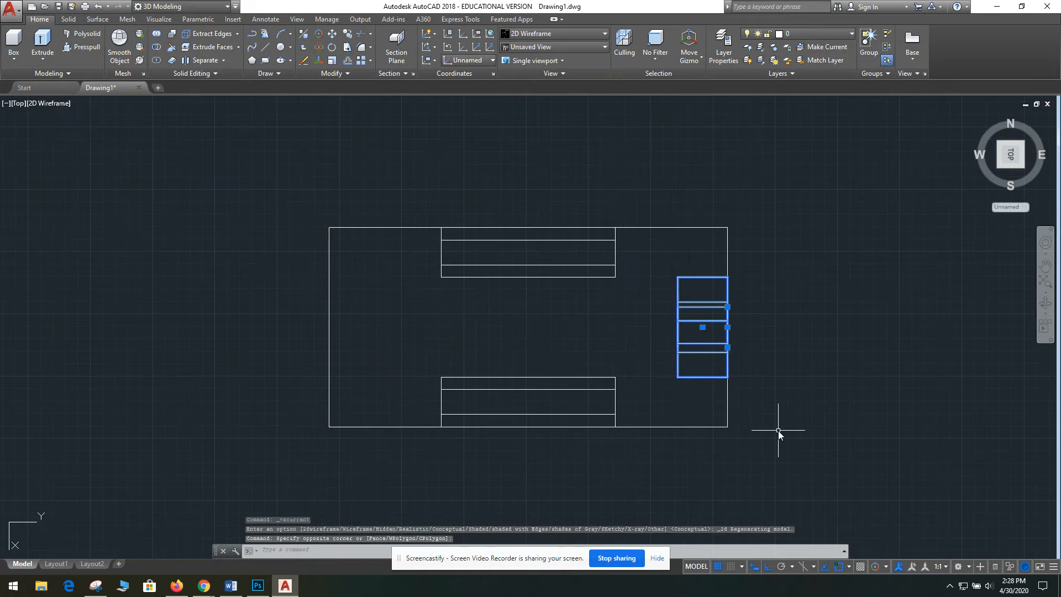
text(mirror)
key(Return)
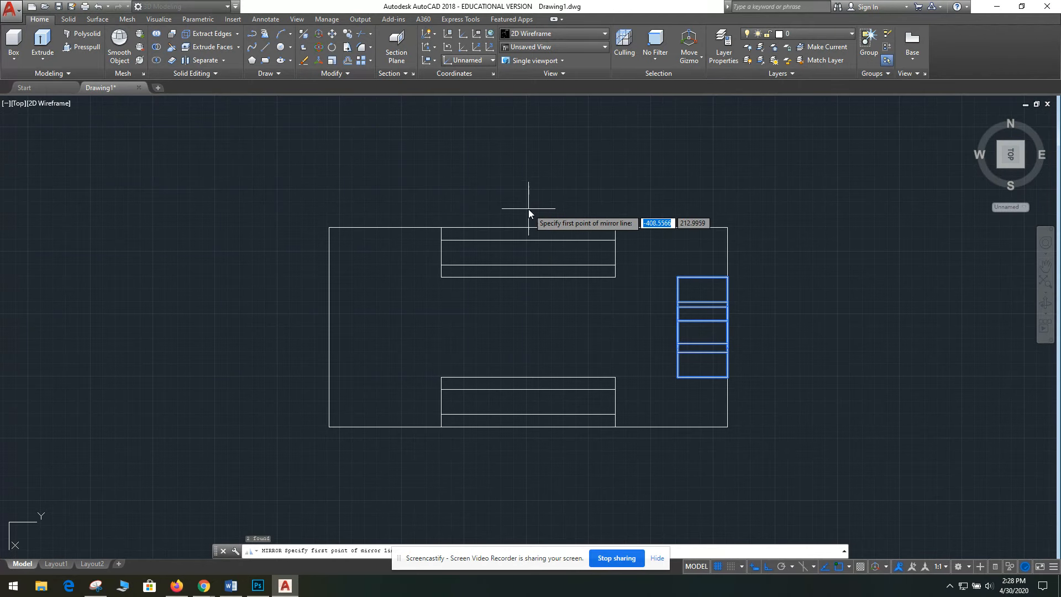
click(847, 567)
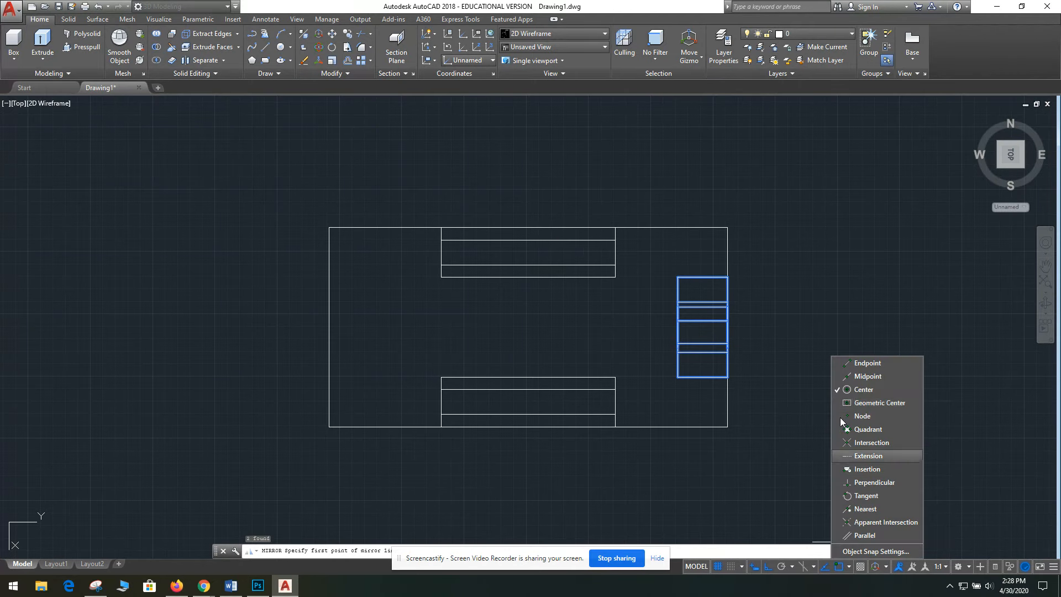
click(798, 268)
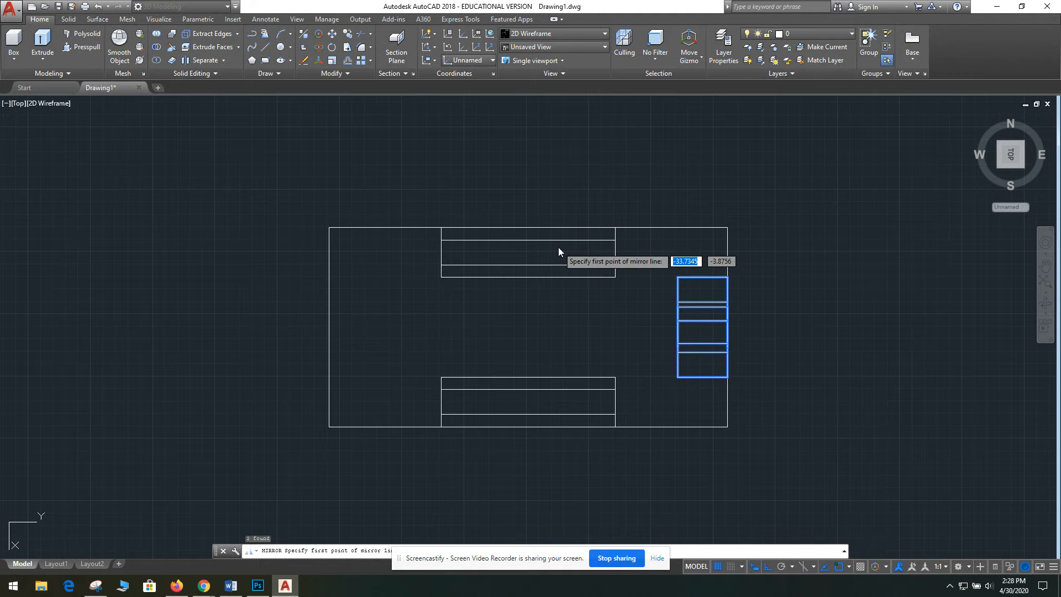
click(528, 230)
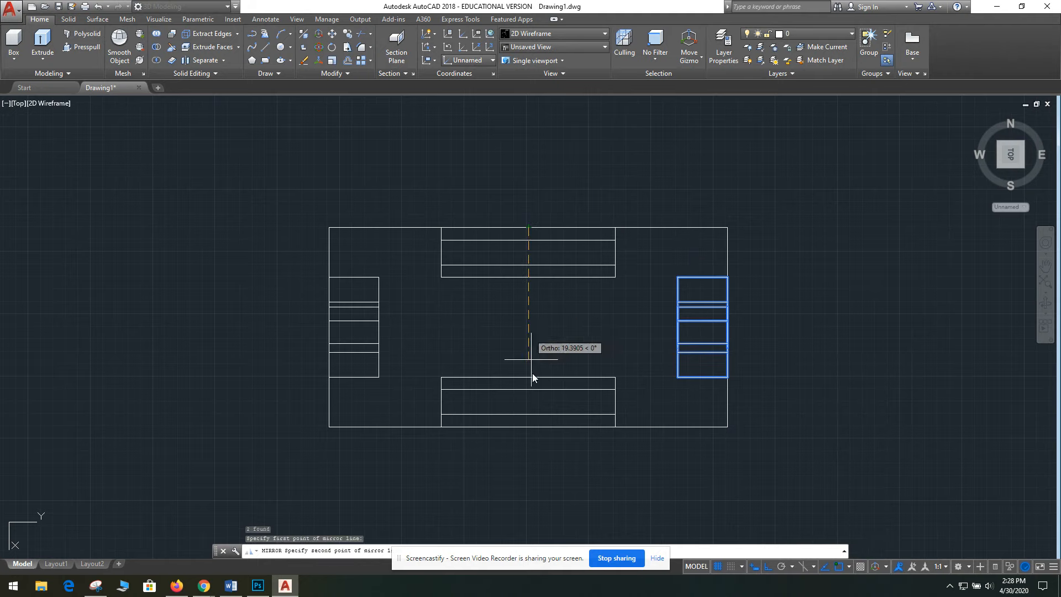
click(533, 481)
text(n)
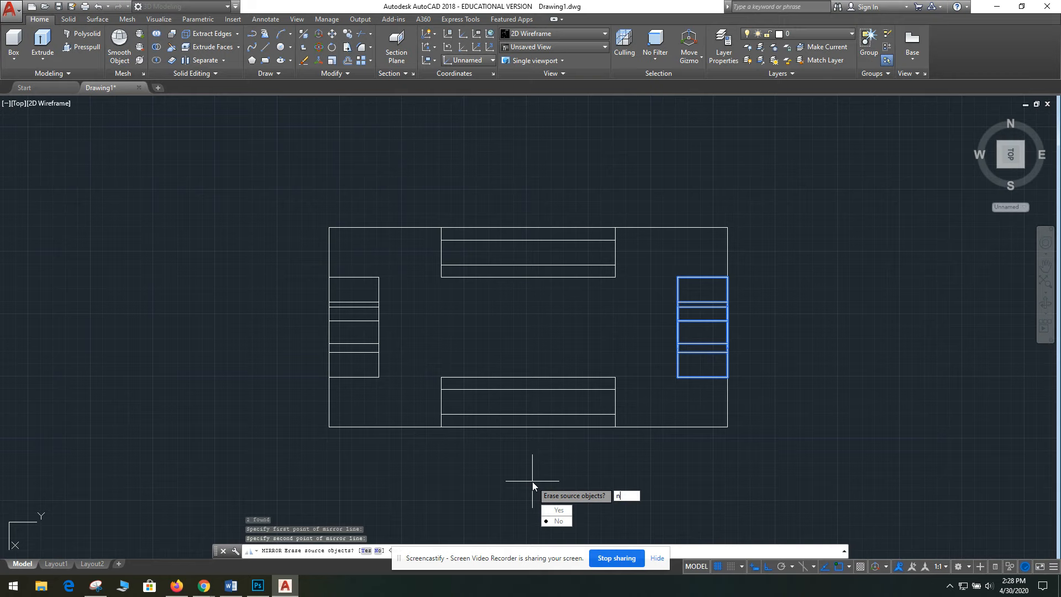
key(Return)
Step: Inspect the mirrored block in 3D, check the base's corner radii and hole sizes in the browser's assignment drawing, and return to AutoCAD
shift+middle_drag(550, 269, 587, 189)
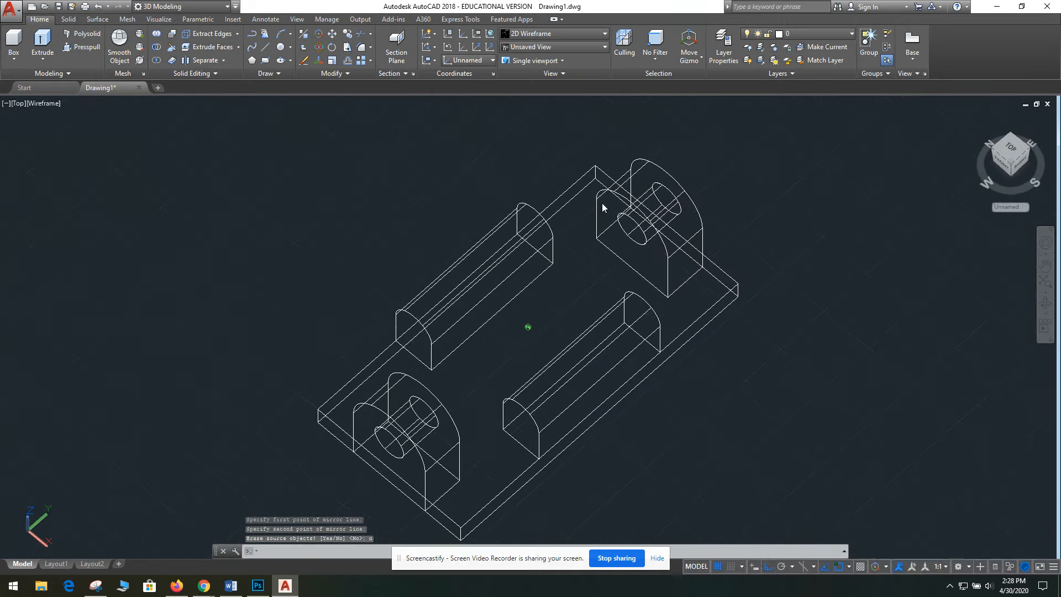
shift+middle_drag(747, 236, 552, 282)
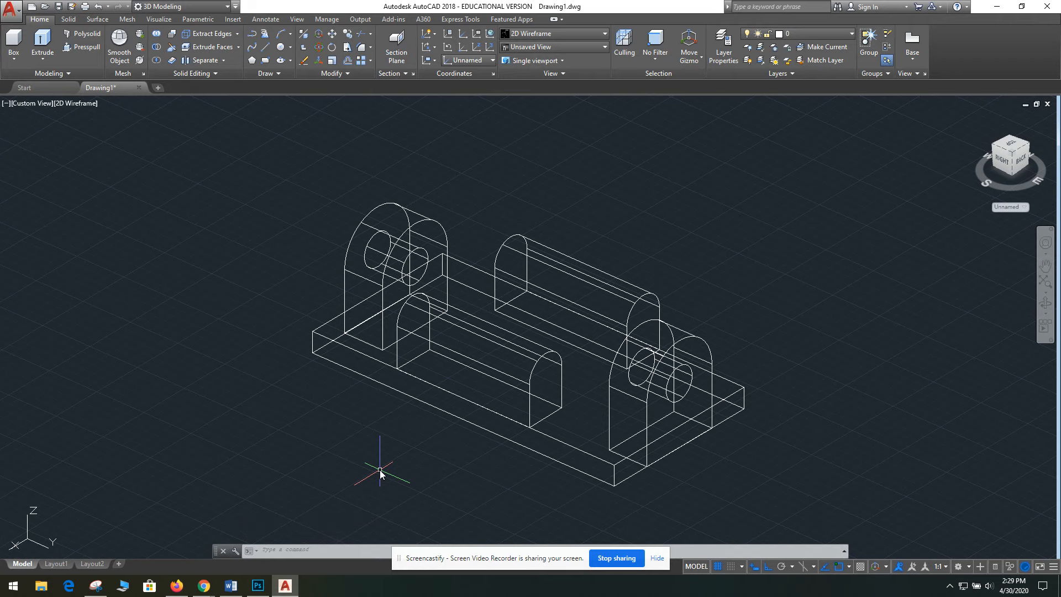
mouse_move(204, 585)
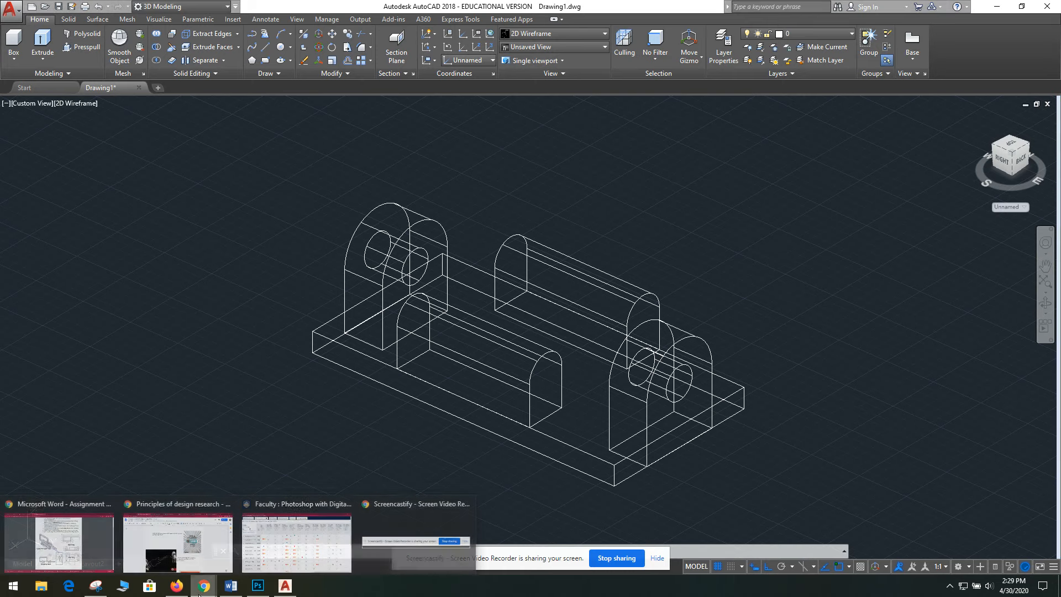
click(102, 537)
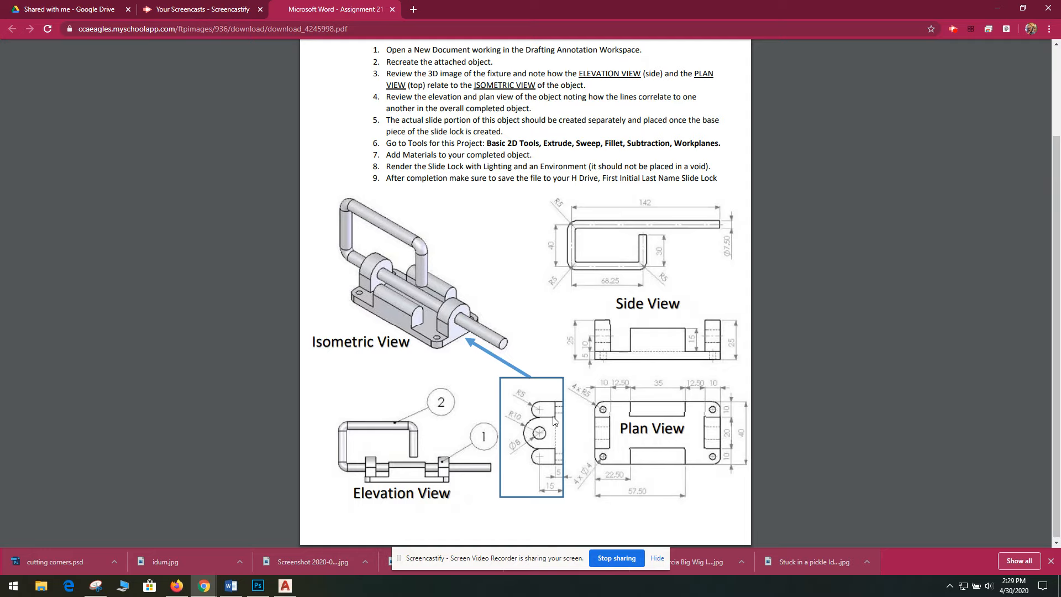
click(285, 586)
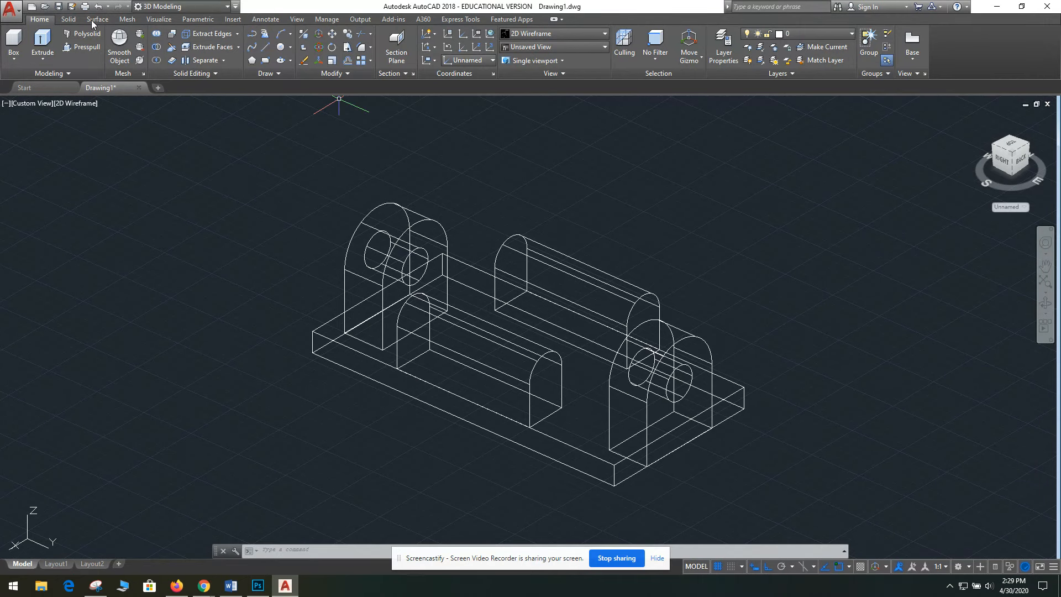
Step: Fillet the four vertical corner edges of the base plate with a radius of 5
click(68, 20)
click(398, 43)
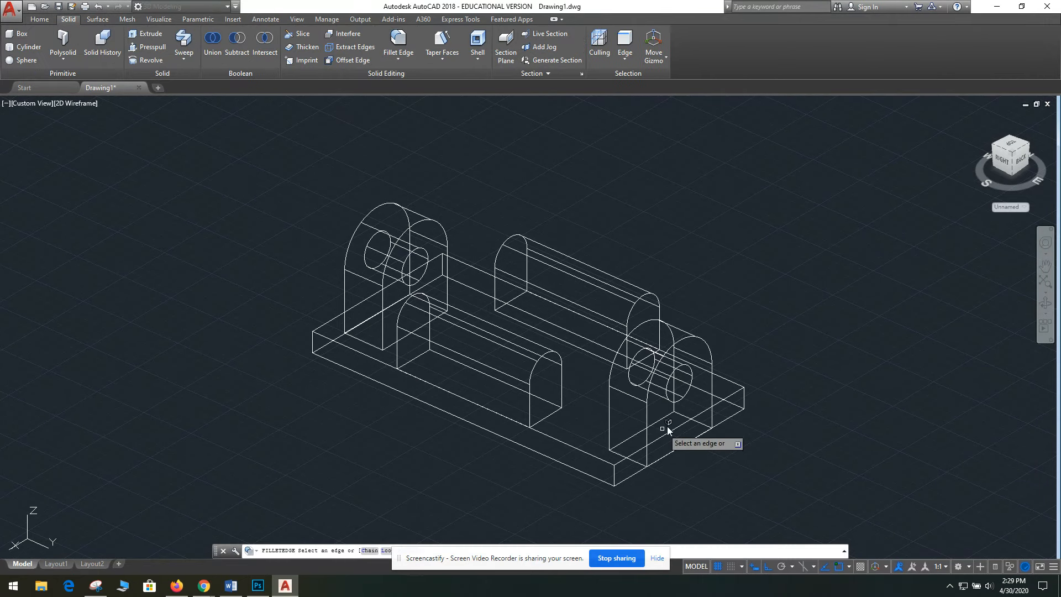
click(614, 479)
text(r)
key(Return)
text(5)
key(Return)
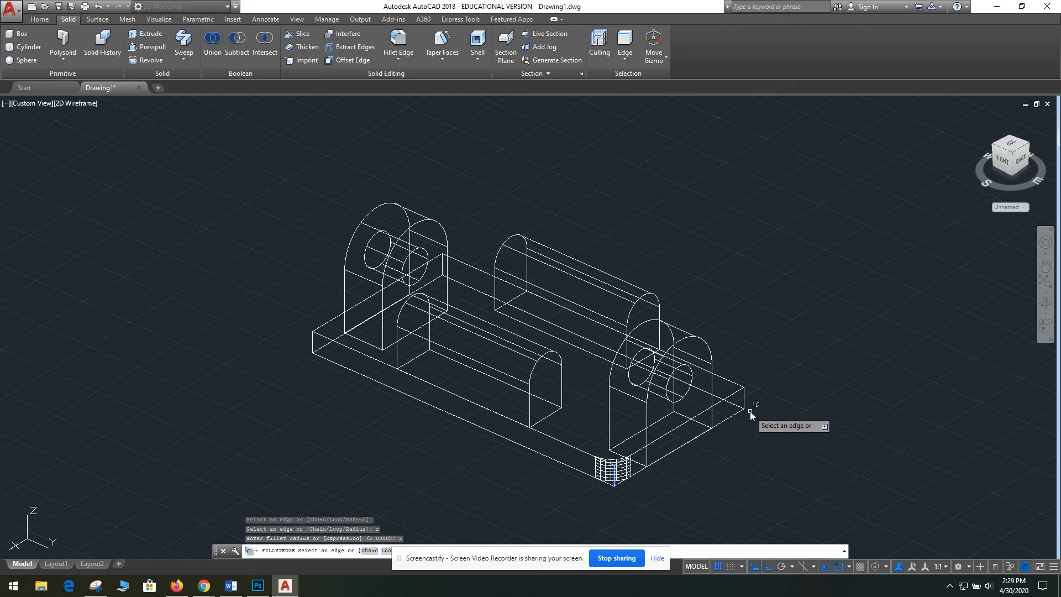
click(742, 398)
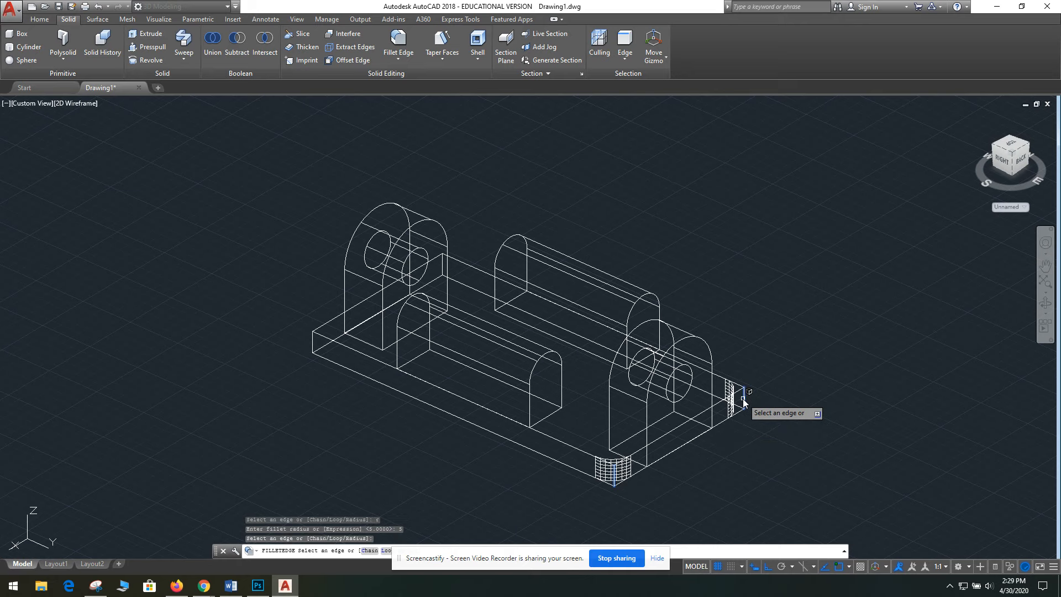
click(314, 339)
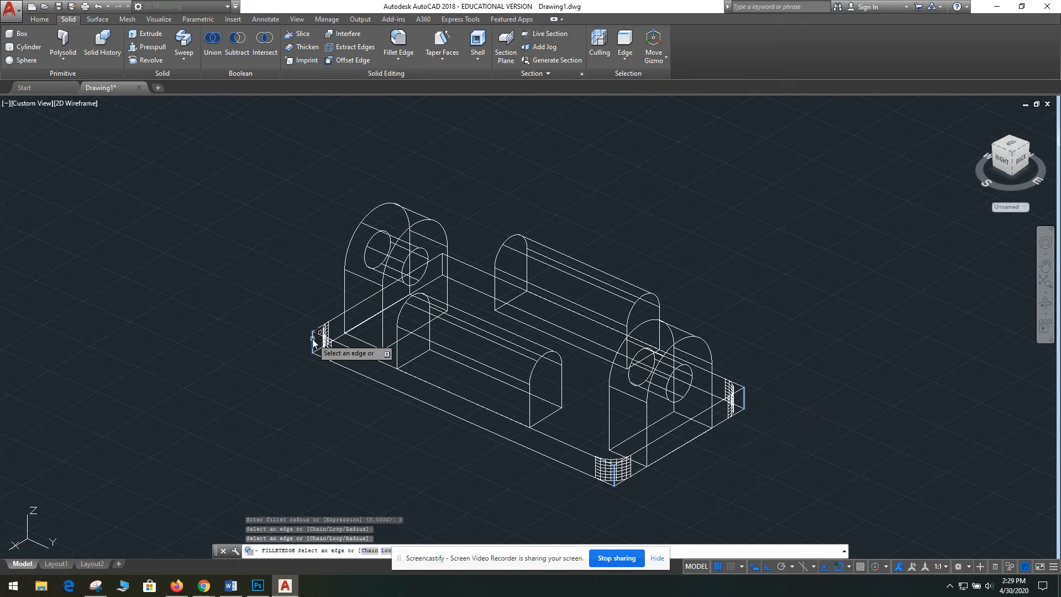
click(442, 261)
key(Return)
key(Return)
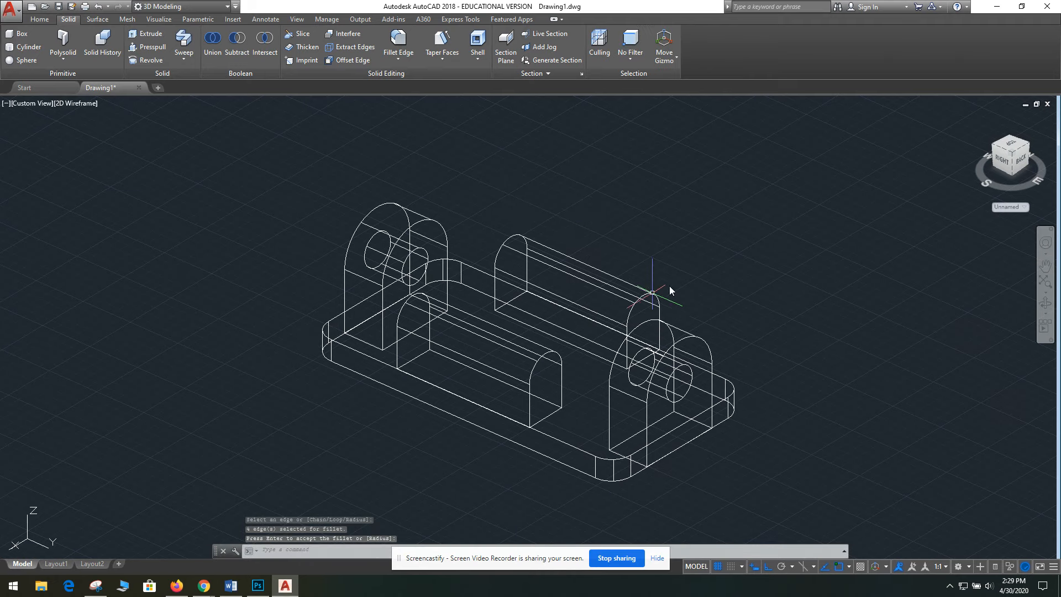
Step: With midpoint snap off, draw a cylinder of radius 5 and height about 89, centred on the base plate's lower-right rounded corner
mouse_move(771, 377)
shift+middle_down()
mouse_move(724, 442)
mouse_move(514, 502)
mouse_move(500, 518)
mouse_move(564, 448)
shift+middle_up()
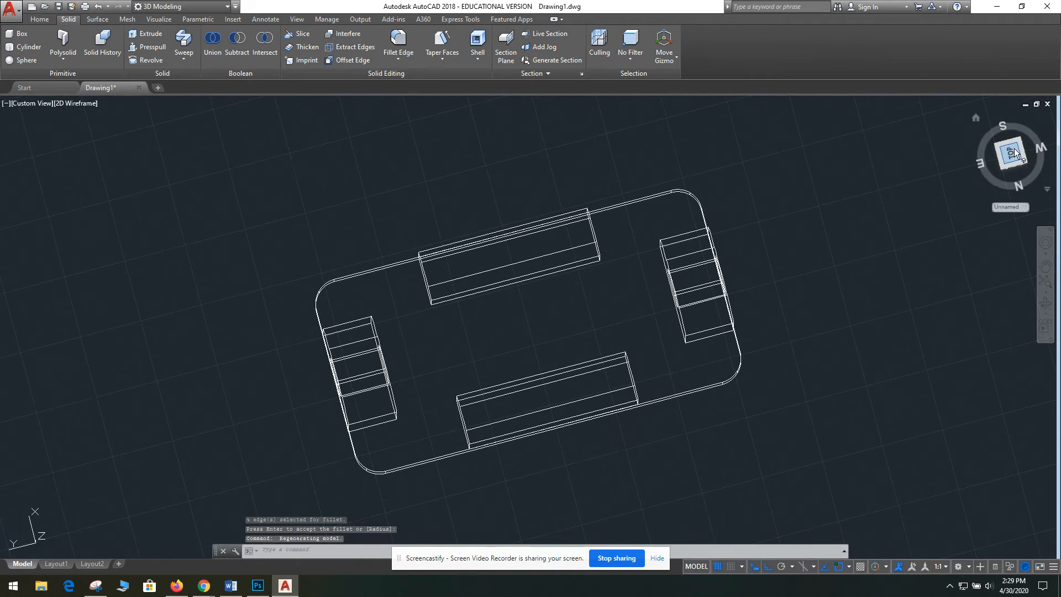
middle_drag(838, 278, 849, 241)
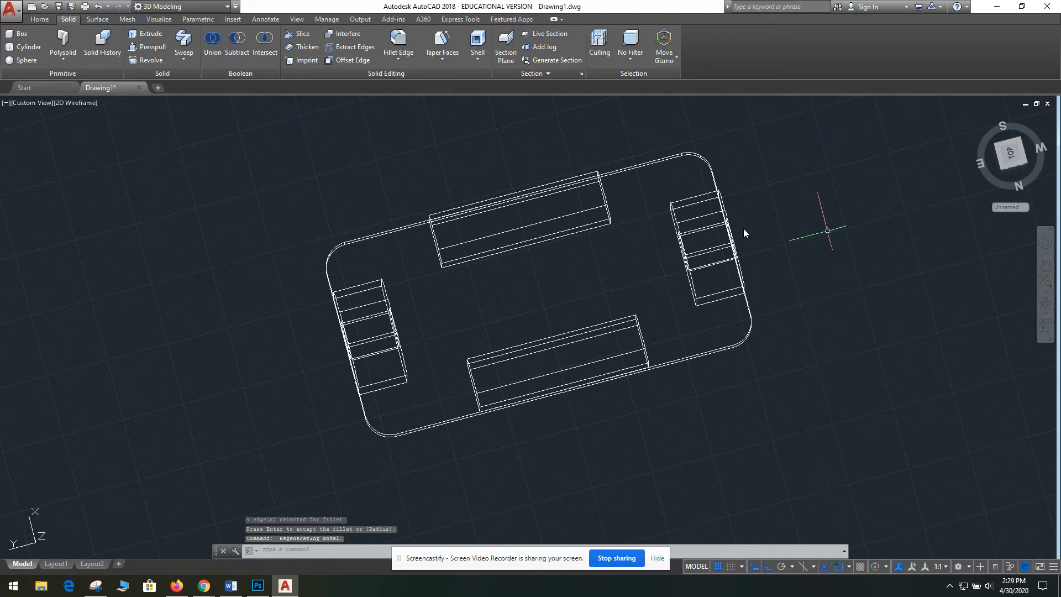
shift+middle_drag(397, 255, 507, 304)
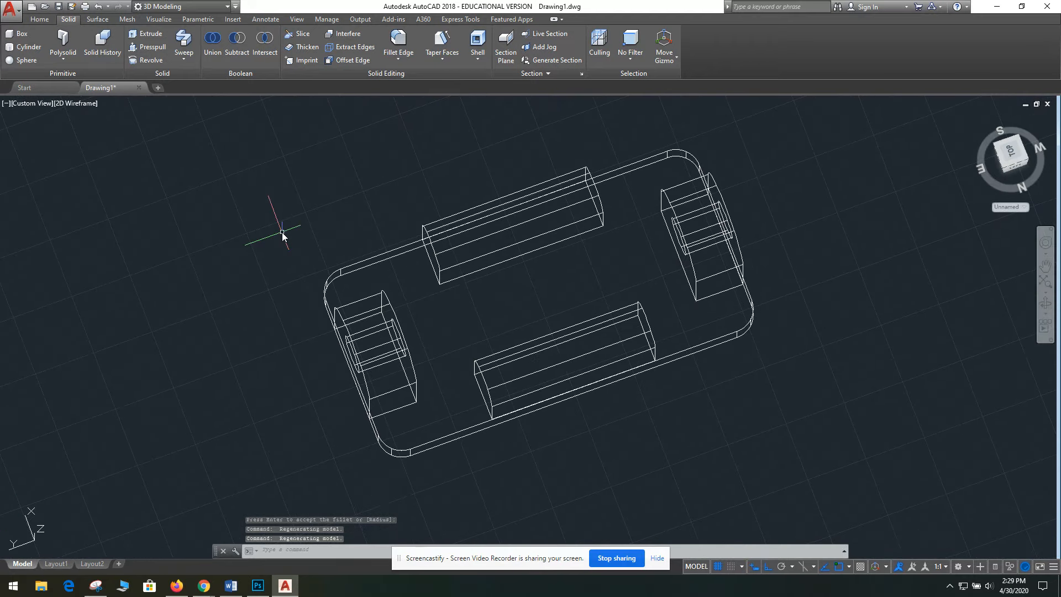
click(39, 19)
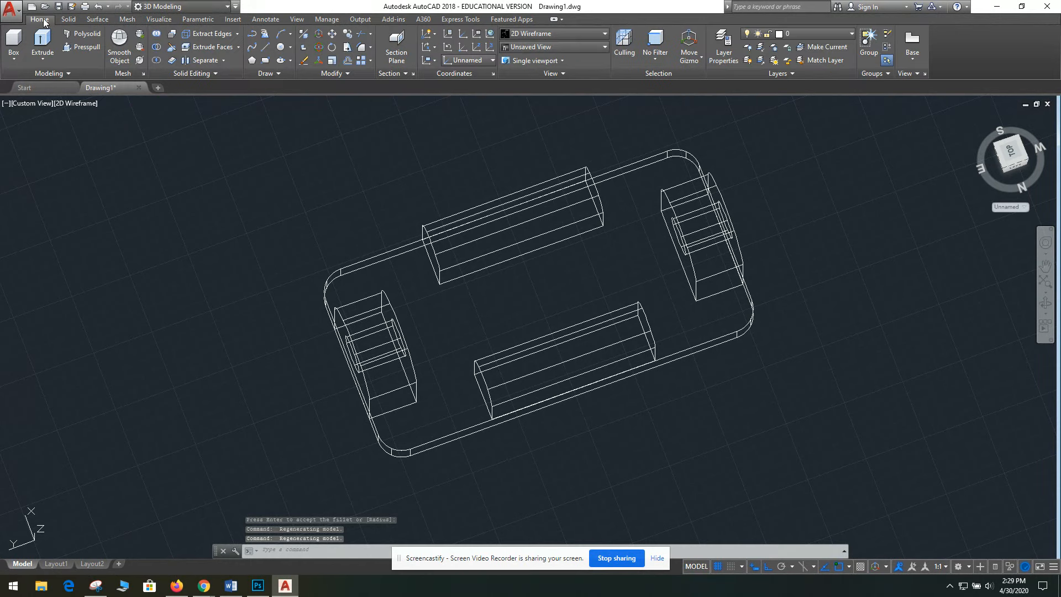
click(13, 57)
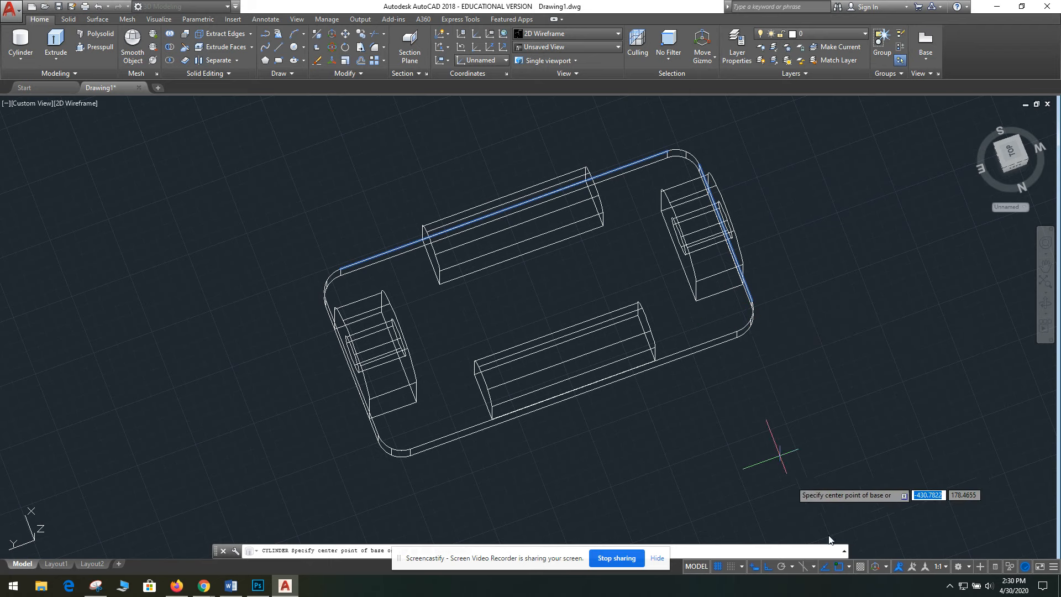
click(848, 570)
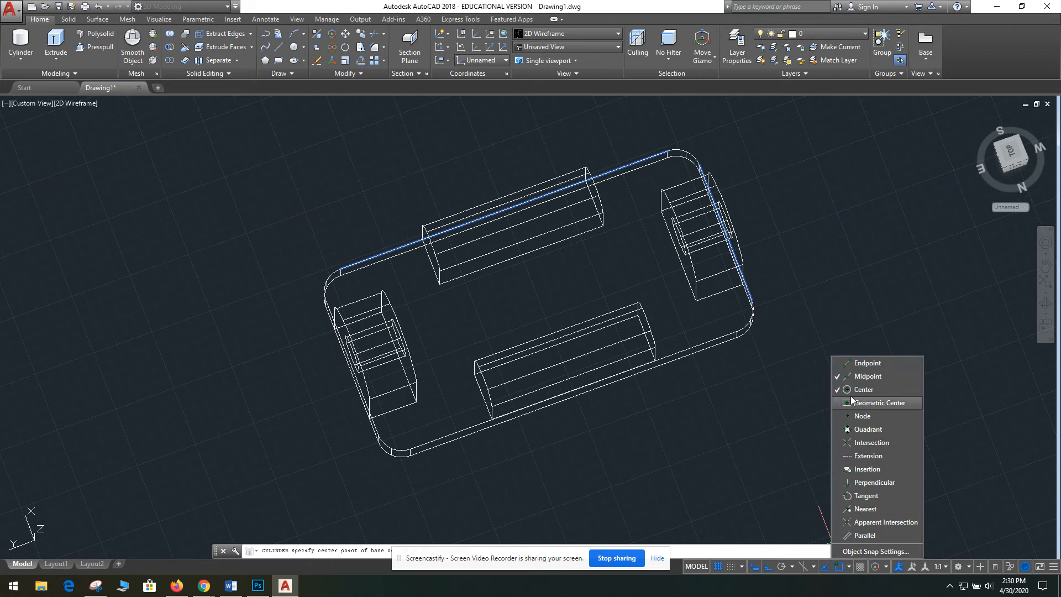
click(854, 378)
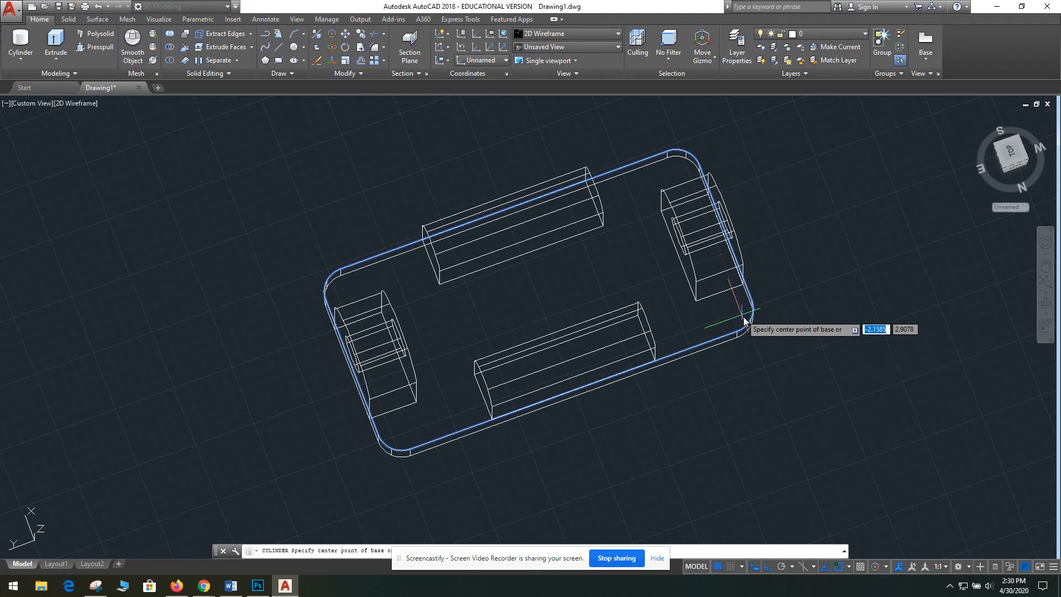
click(728, 314)
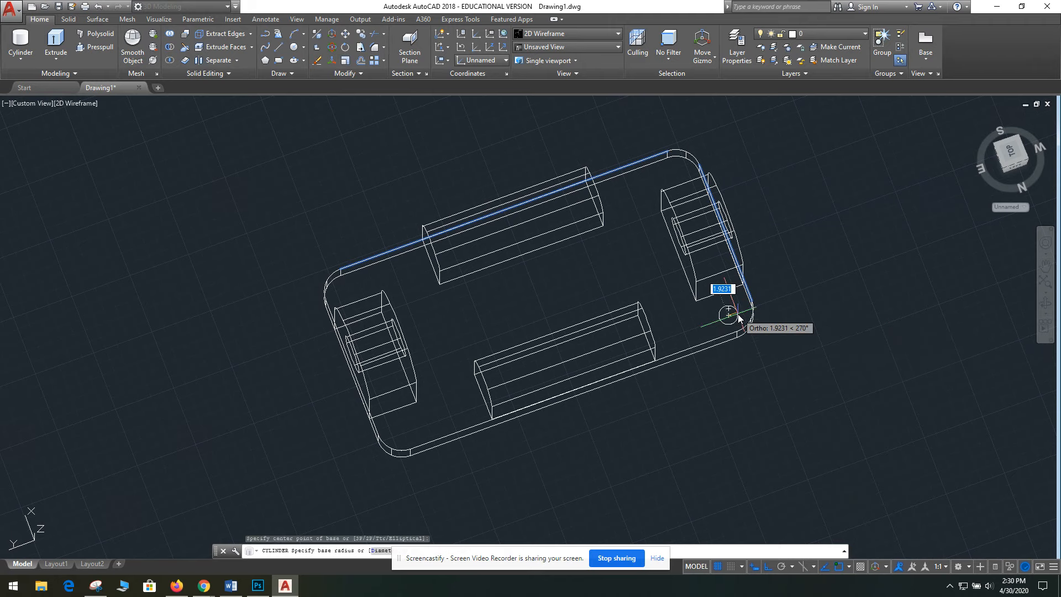
text(r)
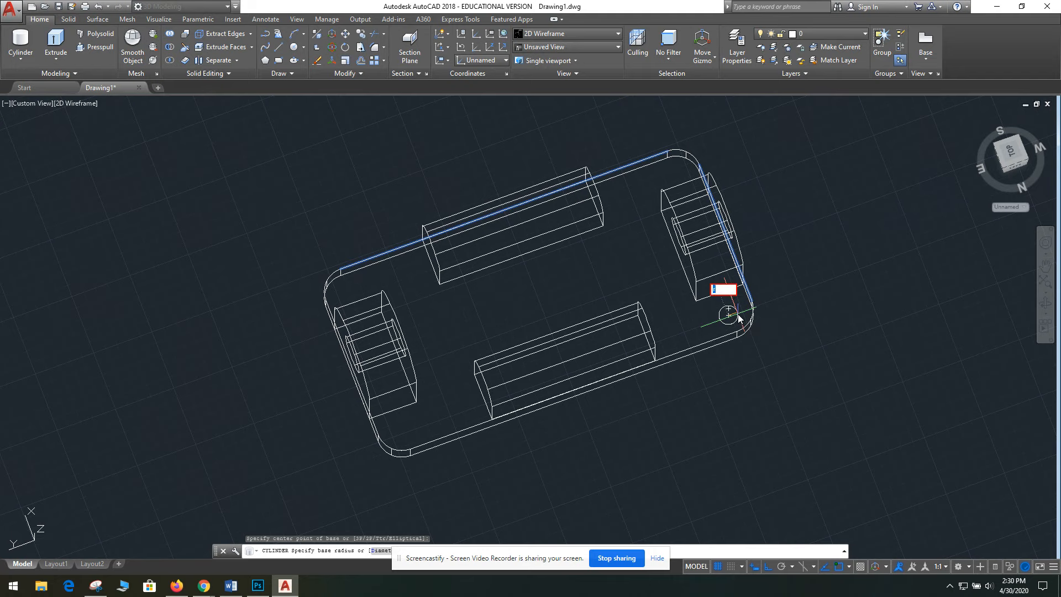
key(Return)
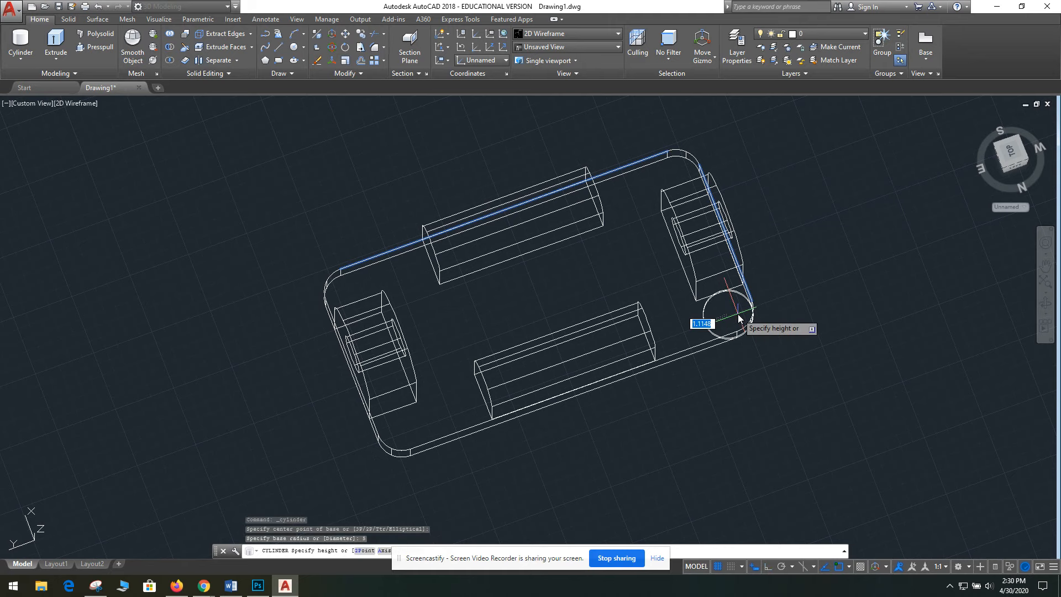
key(Down)
key(Escape)
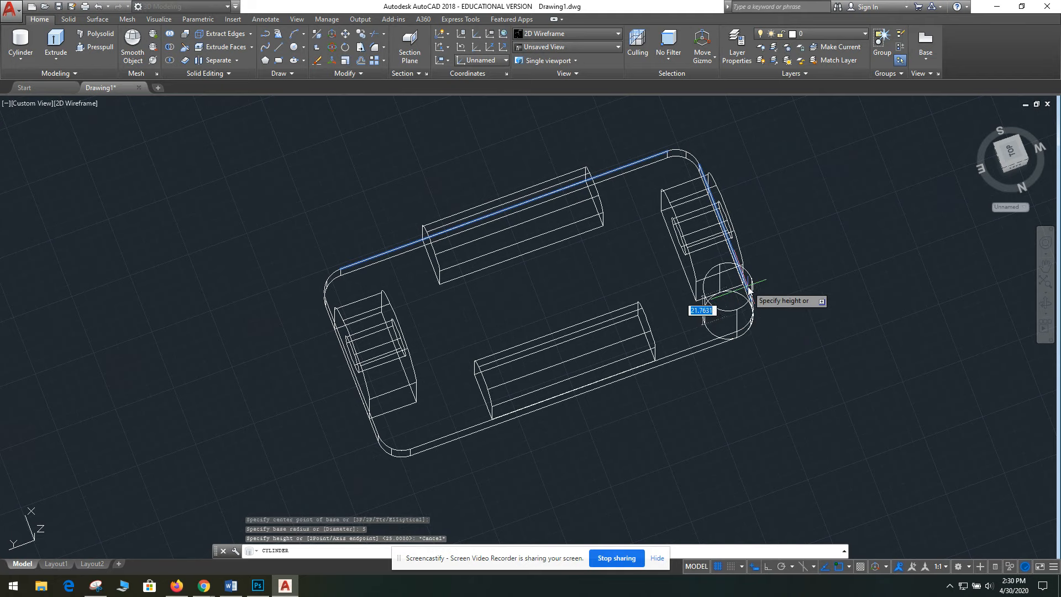
click(773, 202)
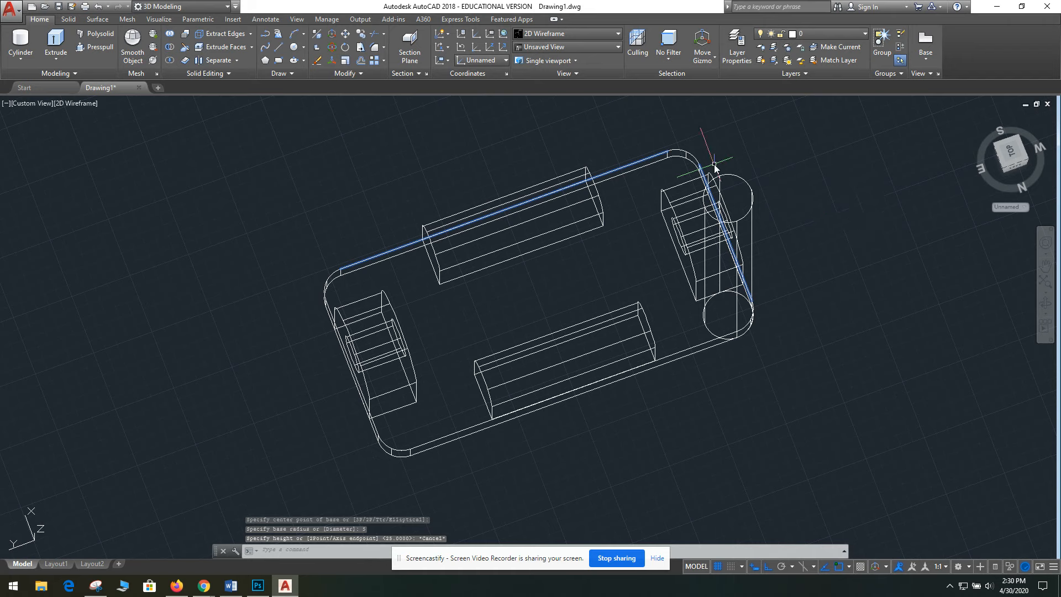
Step: Open the properties of the corner cylinder and set its radius to 2
text(es)
key(Return)
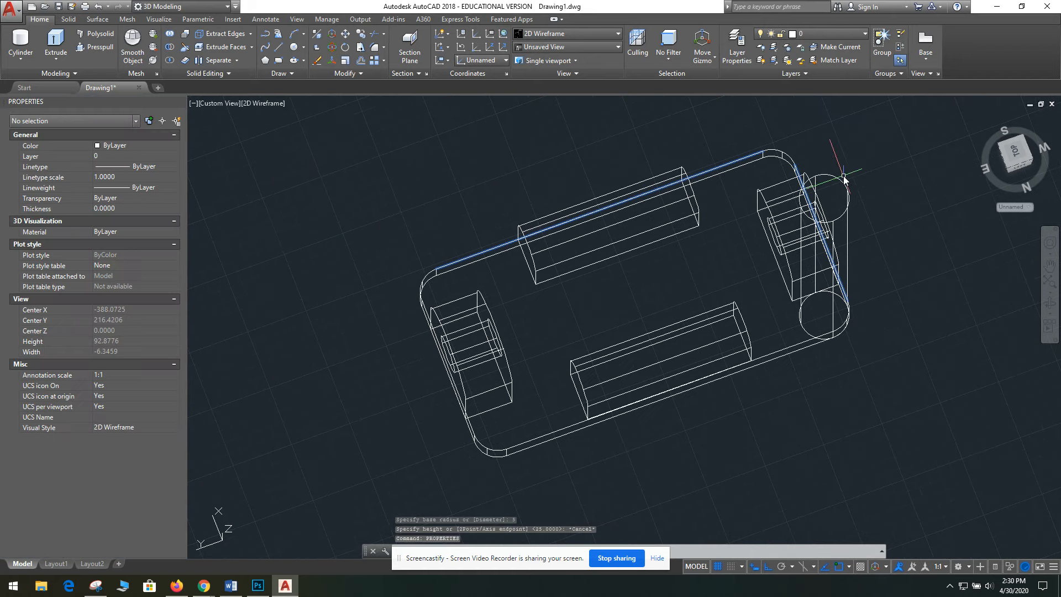
click(844, 178)
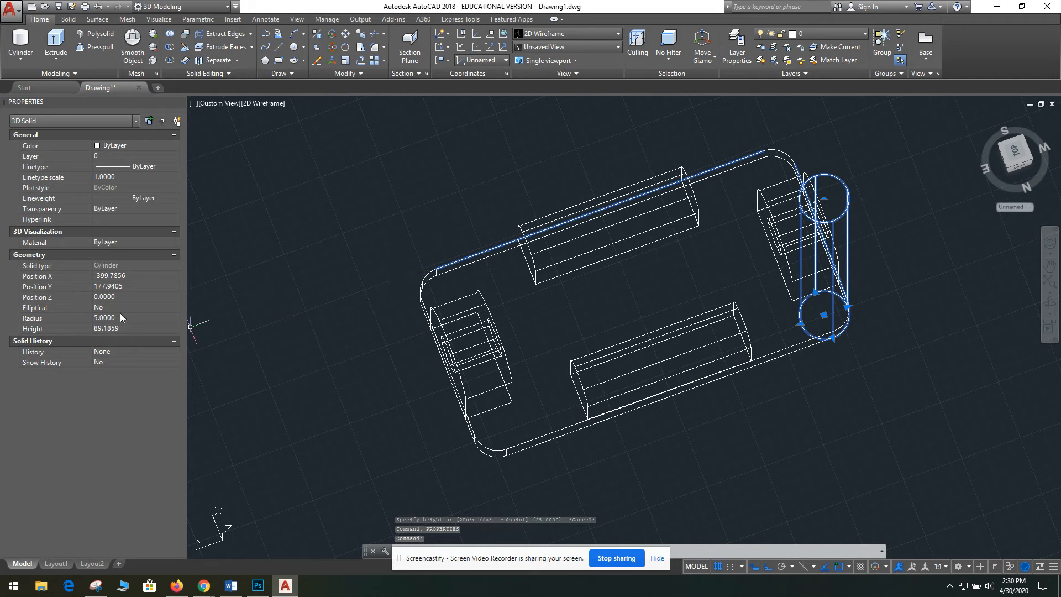
click(124, 318)
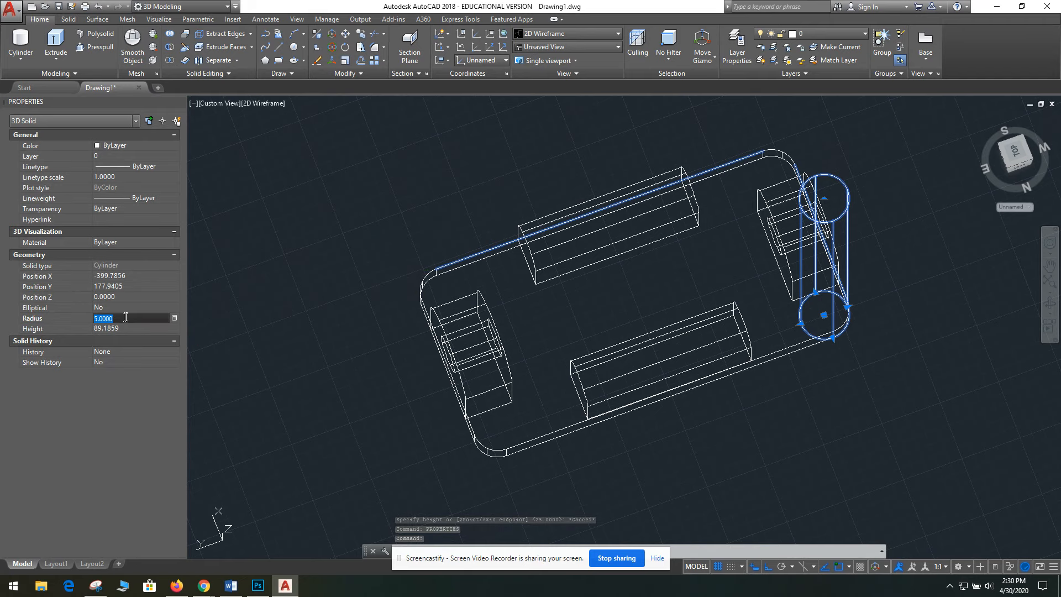
key(Tab)
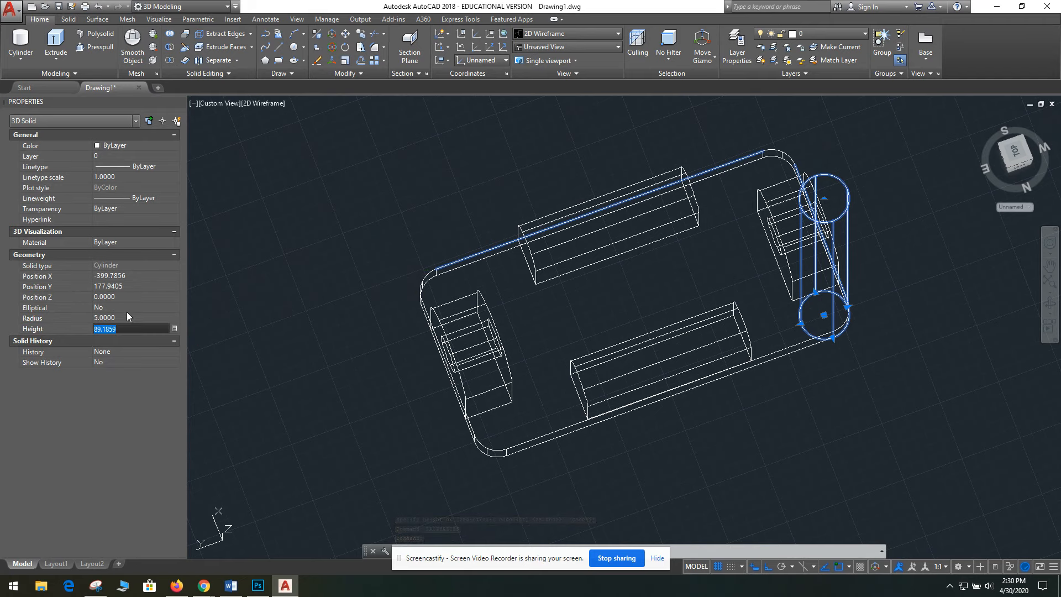
click(126, 318)
key(Tab)
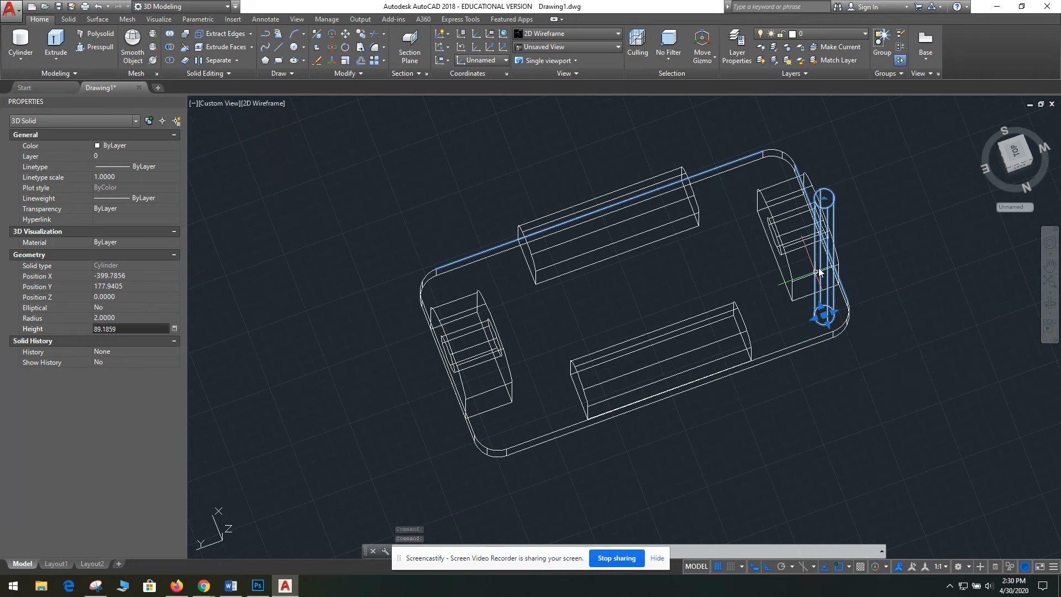
key(Escape)
shift+middle_drag(874, 372, 804, 276)
click(1015, 168)
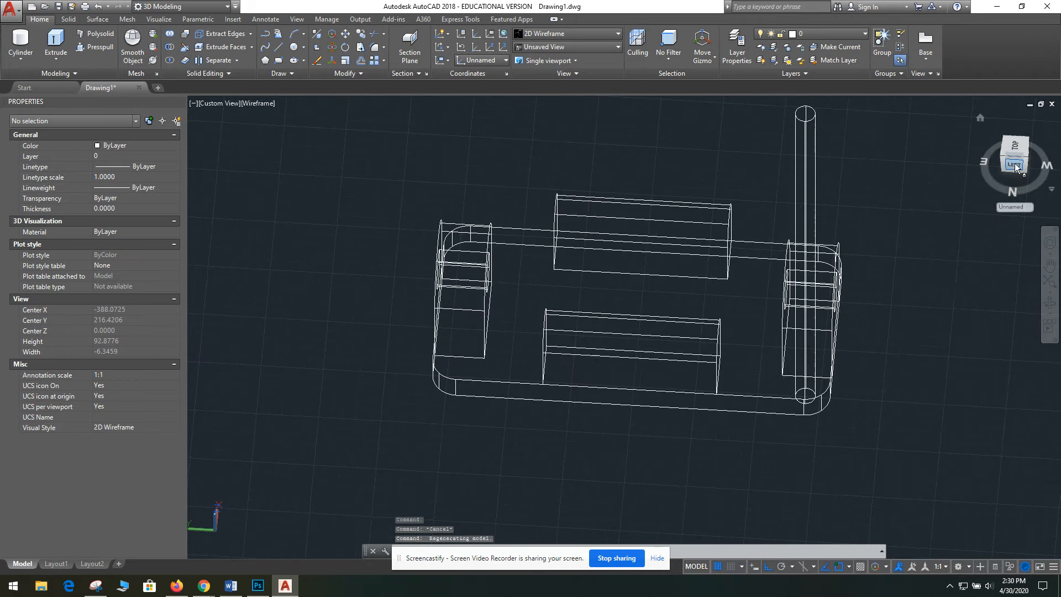
click(849, 185)
click(726, 152)
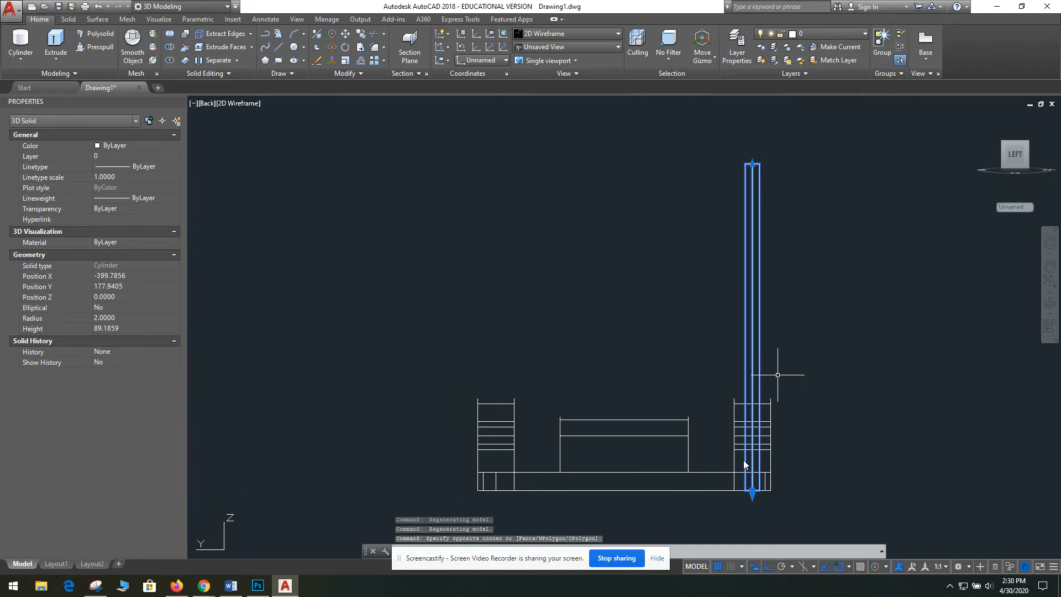
key(Escape)
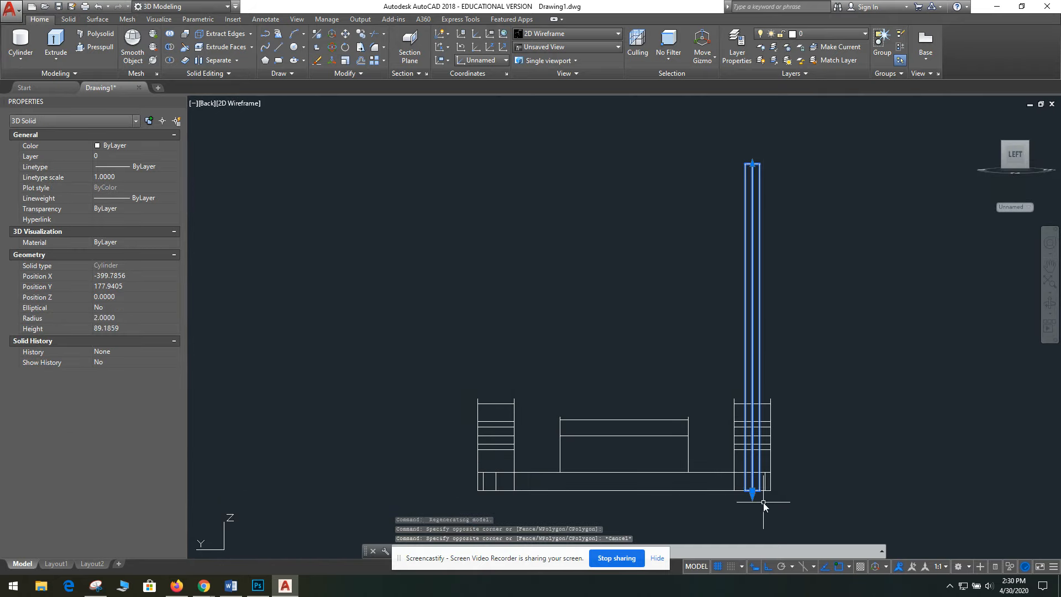
click(751, 497)
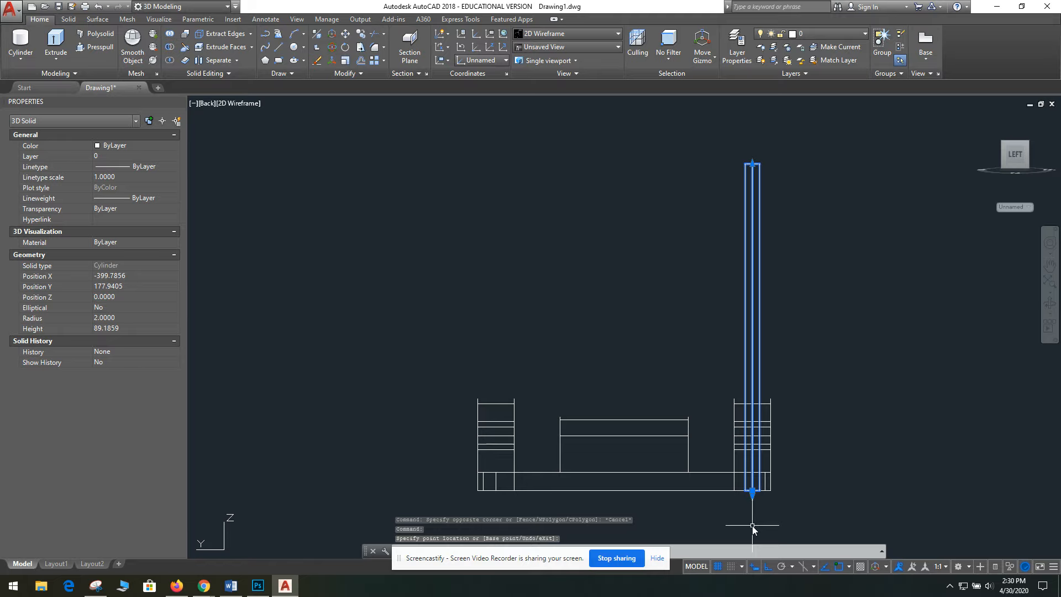
click(752, 498)
click(753, 520)
key(Escape)
Step: Move the corner cylinder straight down about 20 units so that it passes through the base plate
click(805, 296)
click(701, 202)
key(Return)
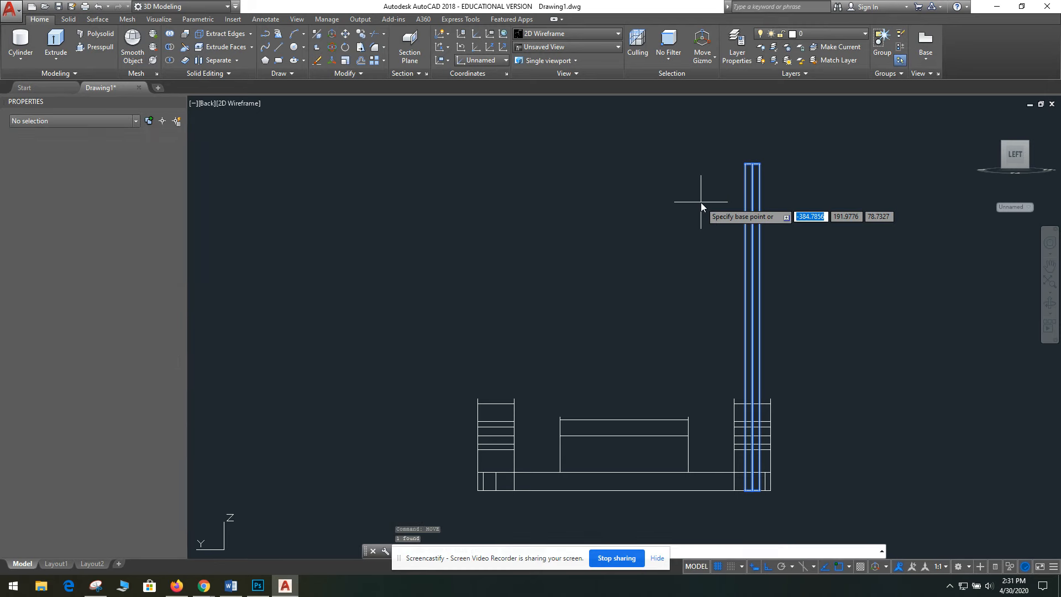
shift+middle_drag(701, 202, 697, 365)
click(763, 221)
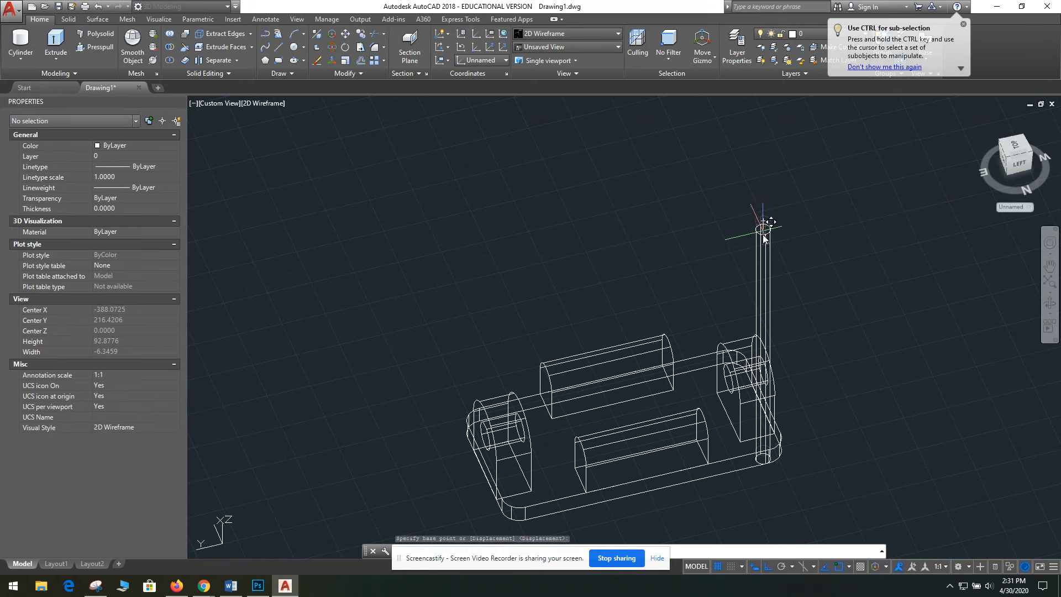
key(Escape)
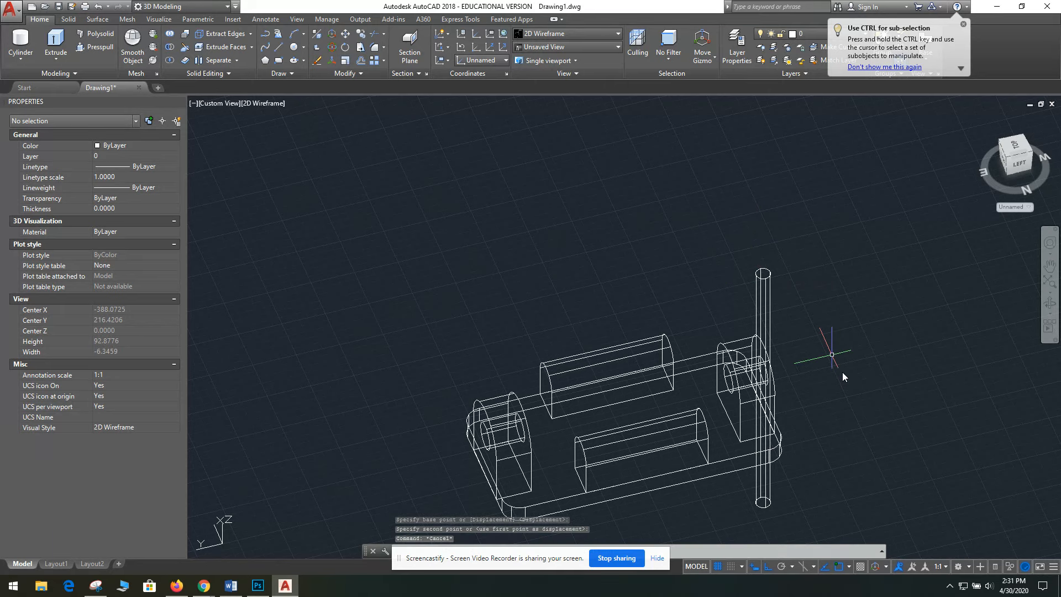
Step: In top view, mirror the corner cylinder across the base plate's lengthwise centreline to the opposite corner, keeping the original
click(1014, 154)
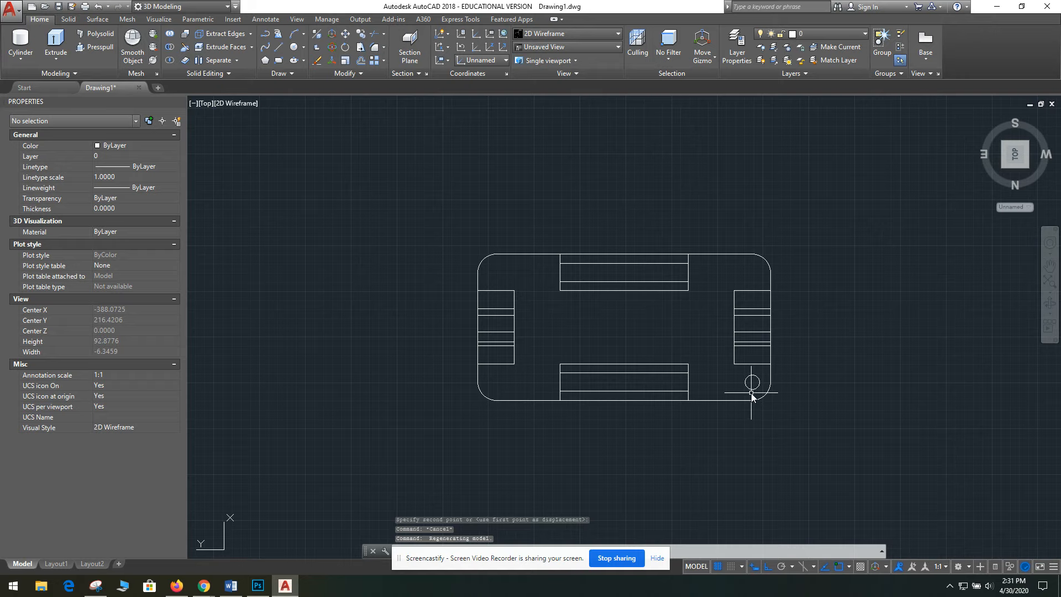
click(752, 389)
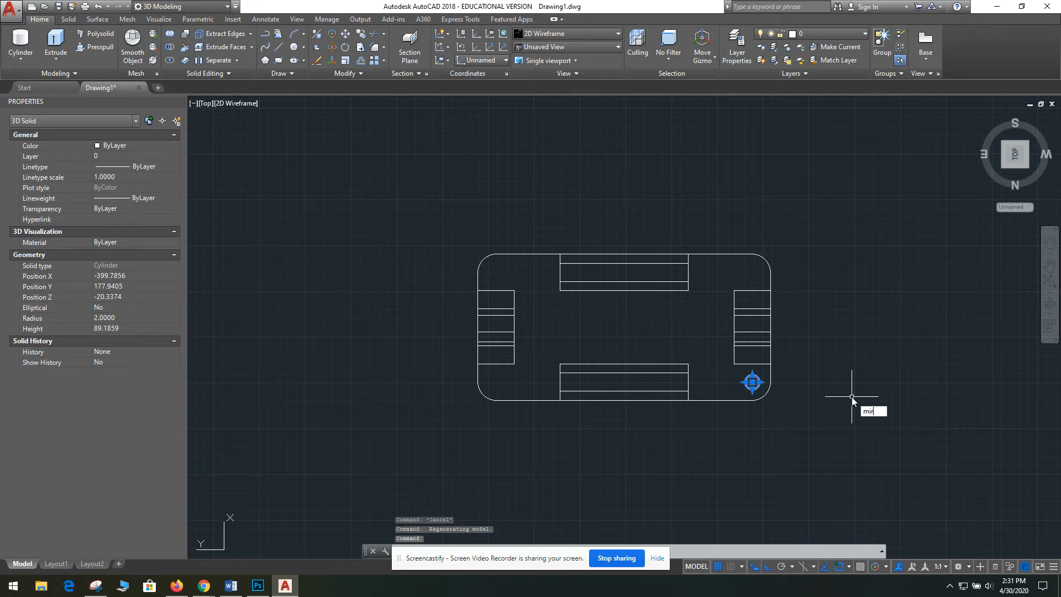
key(Return)
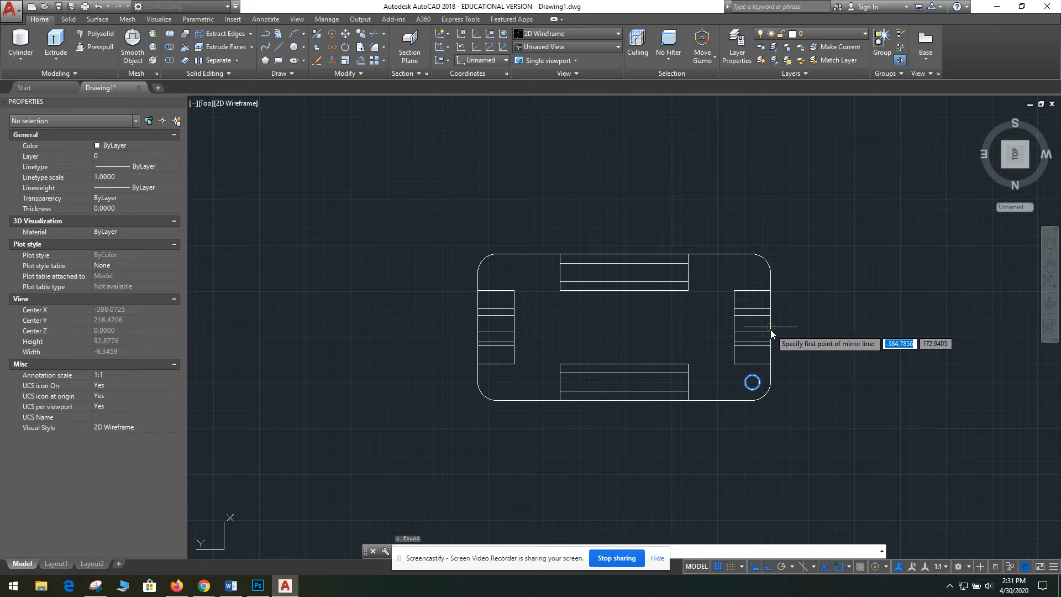
click(771, 332)
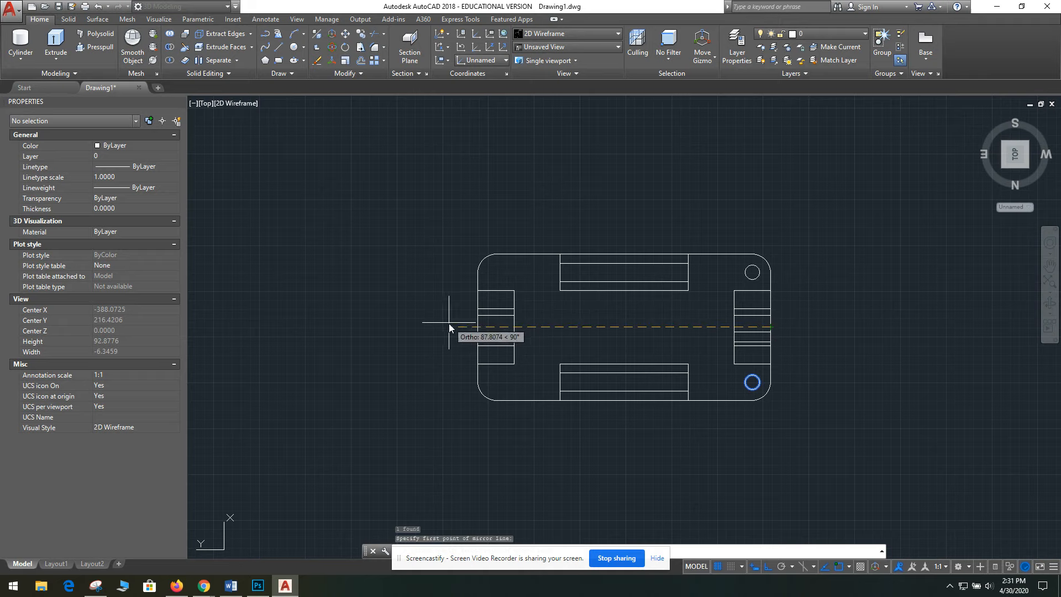
click(478, 333)
key(Return)
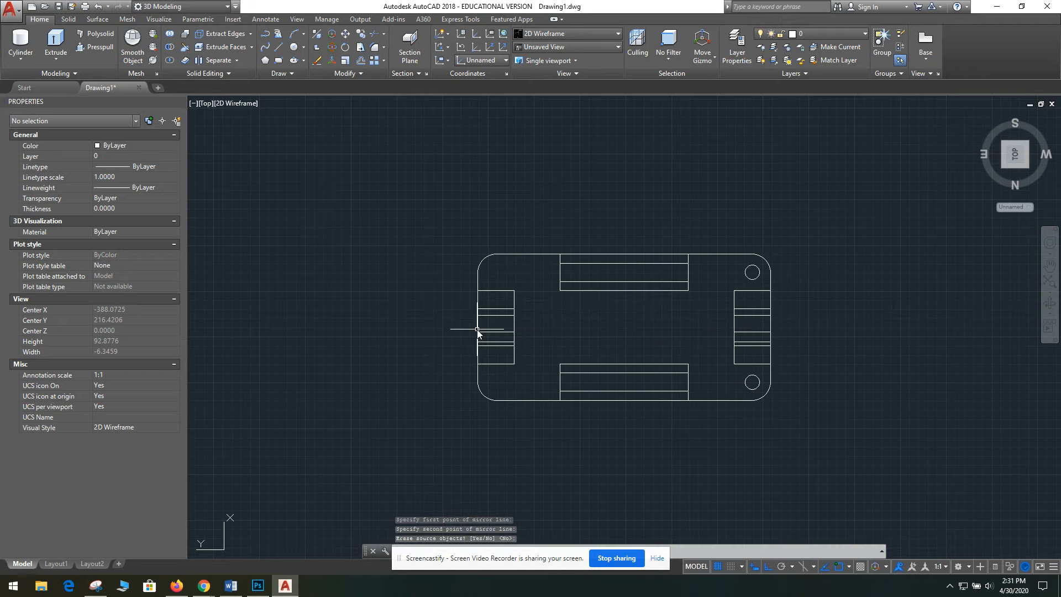
Step: With midpoint snap on, mirror both corner cylinders across the base plate's crosswise centreline to the other end, keeping the originals
click(749, 271)
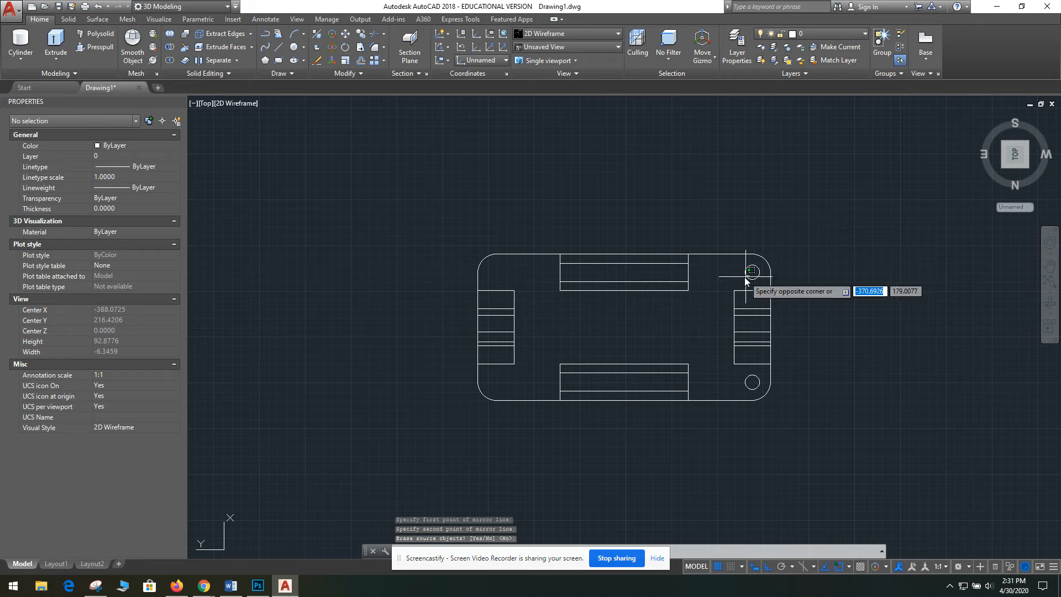
click(753, 382)
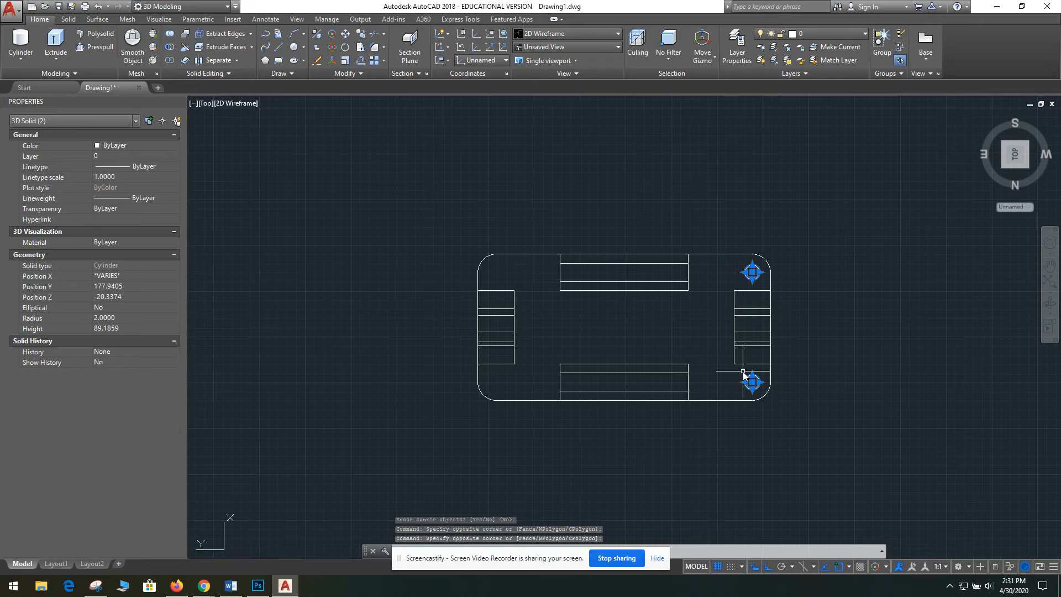
key(Return)
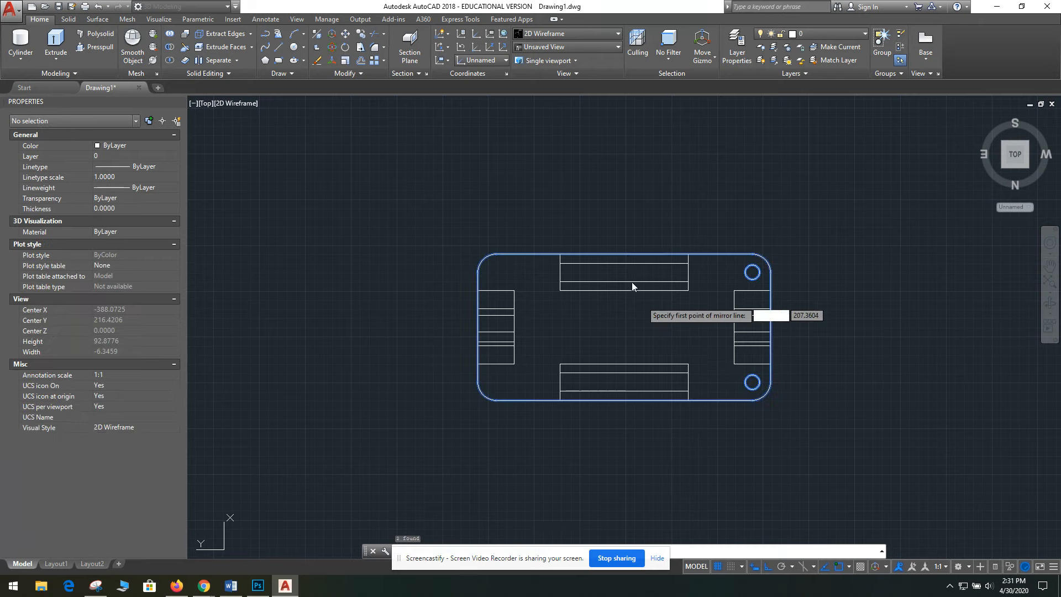
click(849, 567)
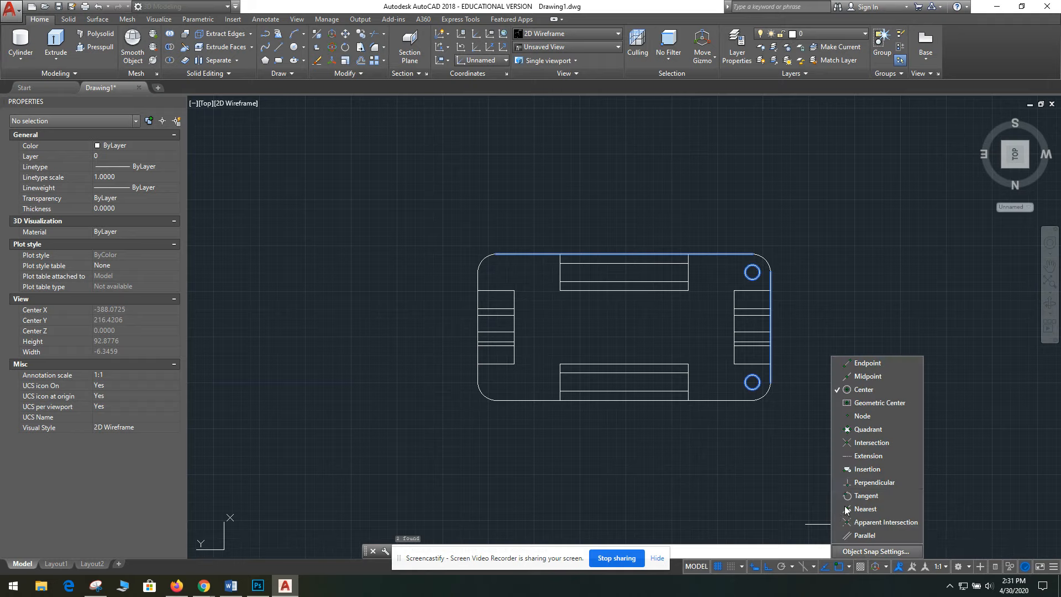
click(858, 379)
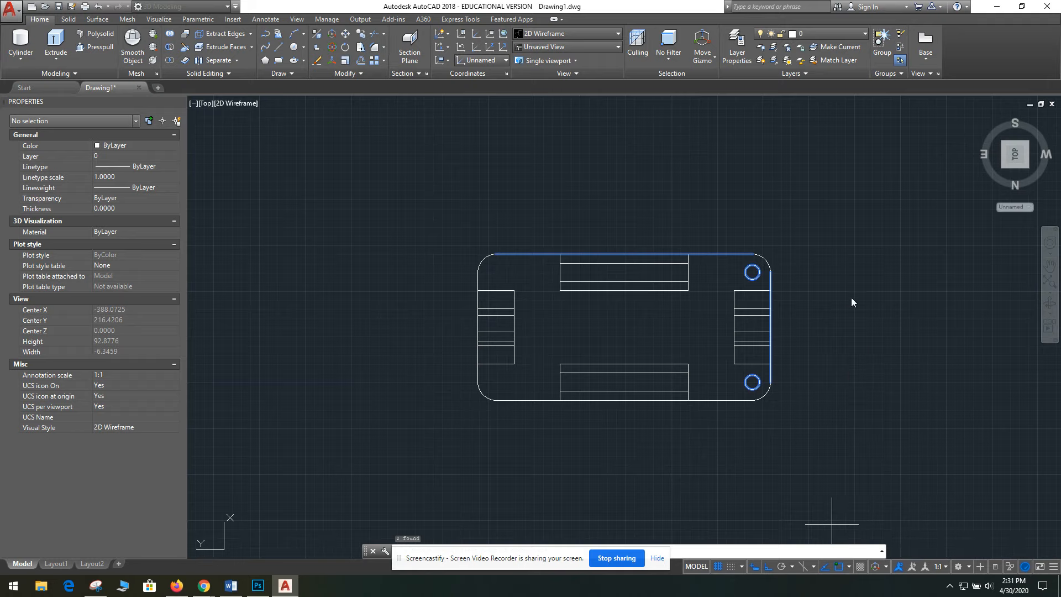
click(622, 258)
click(642, 480)
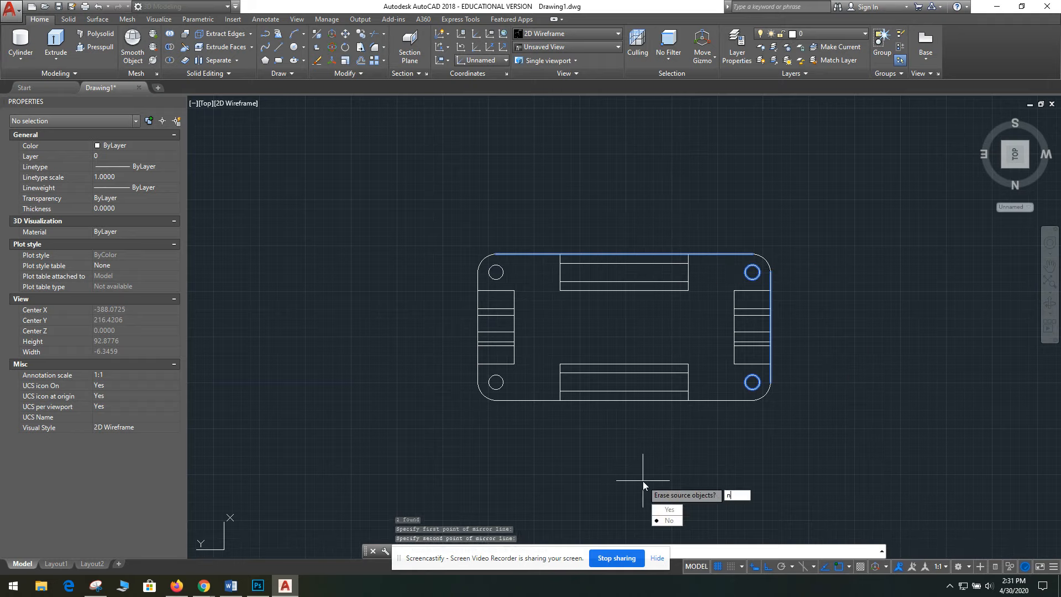
key(Return)
Step: Subtract the four corner cylinders from the base plate to cut its mounting holes
shift+middle_drag(647, 484, 707, 316)
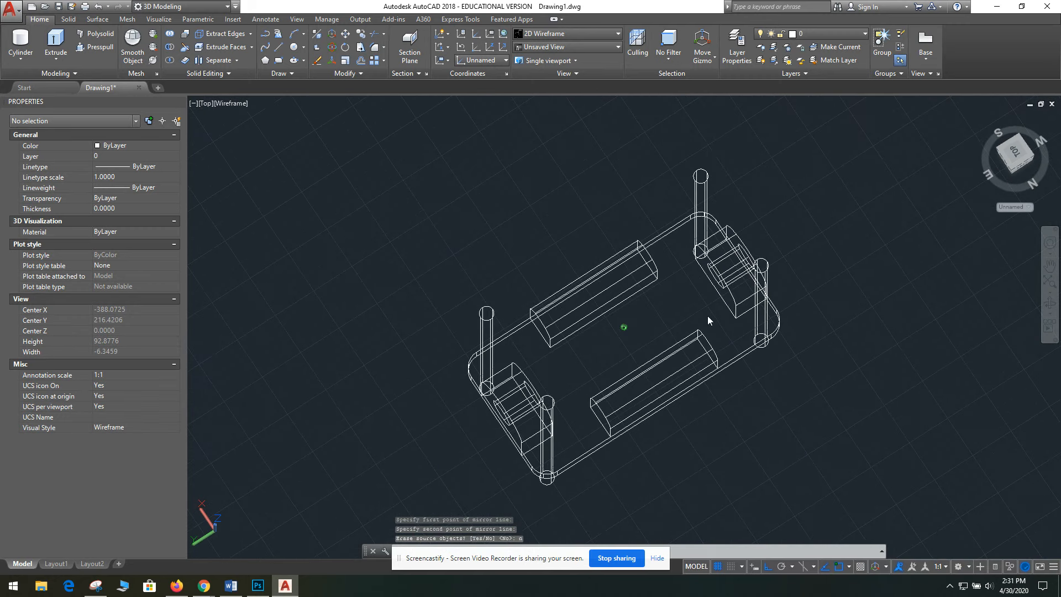
click(170, 49)
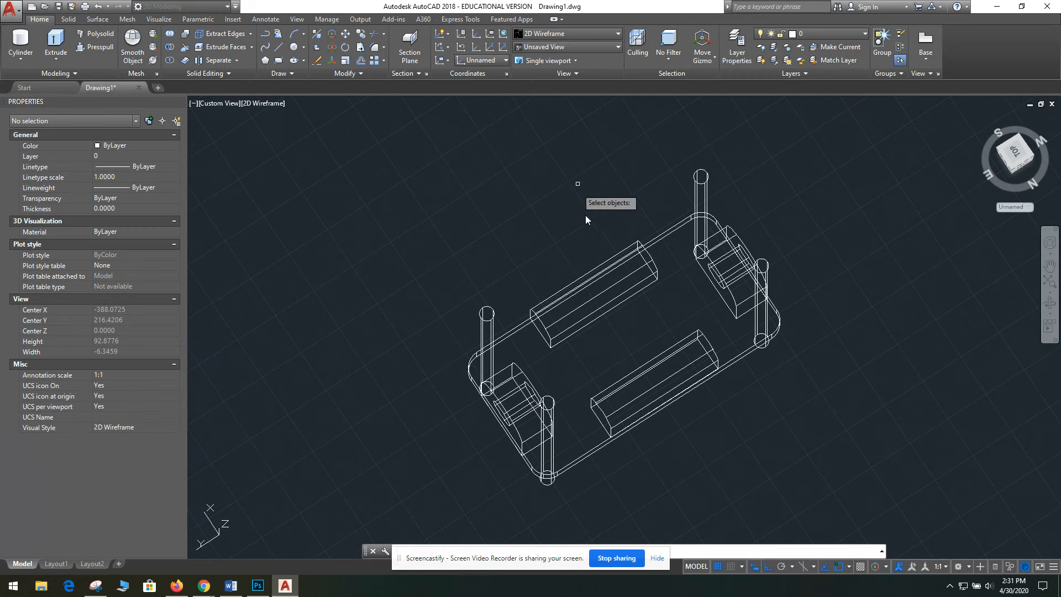
click(665, 233)
key(Return)
click(701, 191)
click(487, 348)
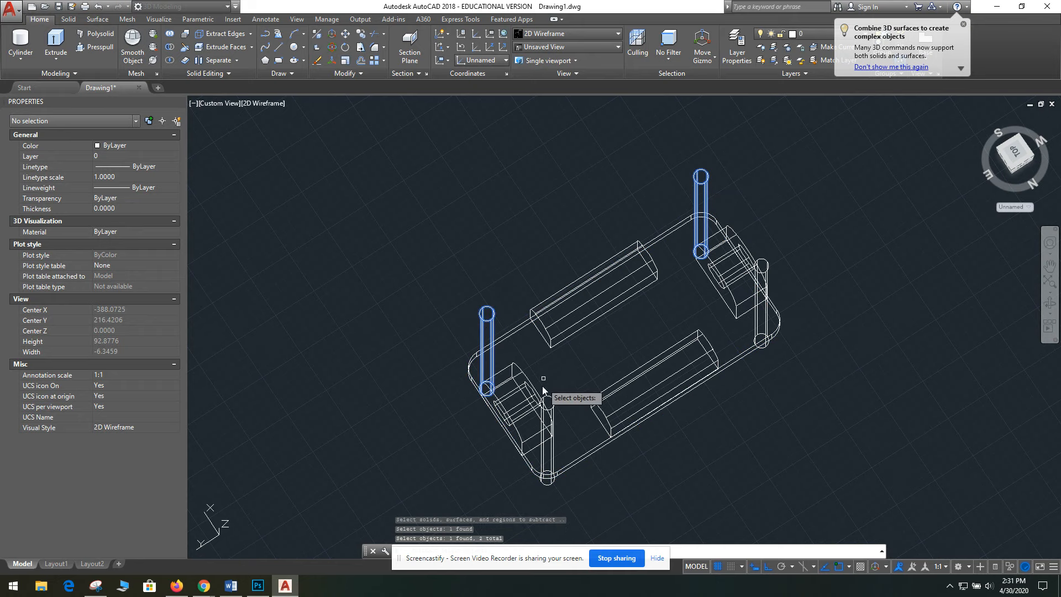
click(547, 437)
click(762, 284)
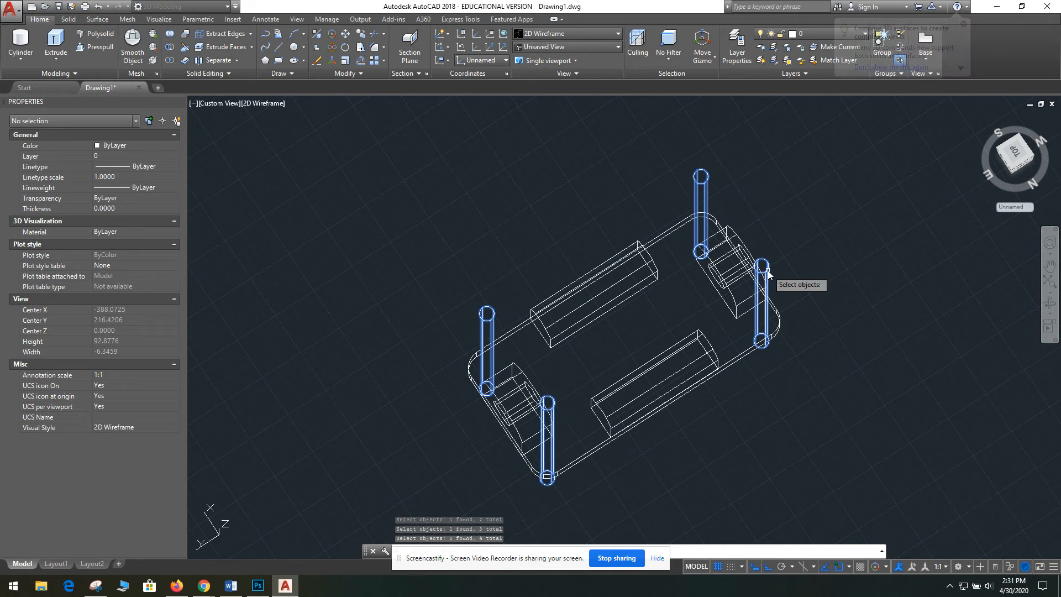
key(Return)
Step: Set the visual style to Conceptual and inspect the finished base from several sides
scroll(767, 320, down, 2)
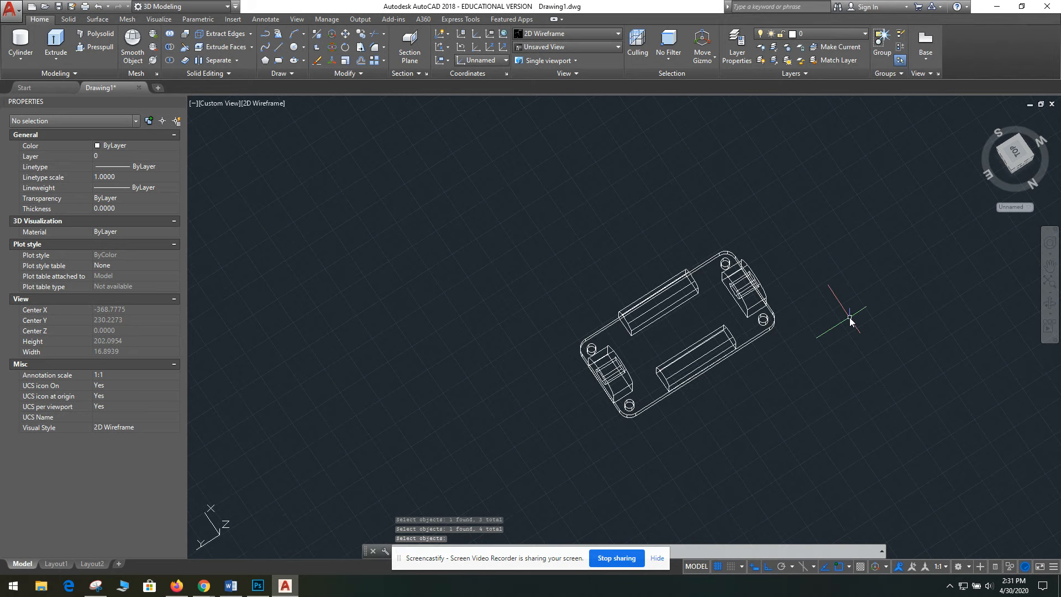
key(Escape)
shift+middle_drag(775, 473, 673, 379)
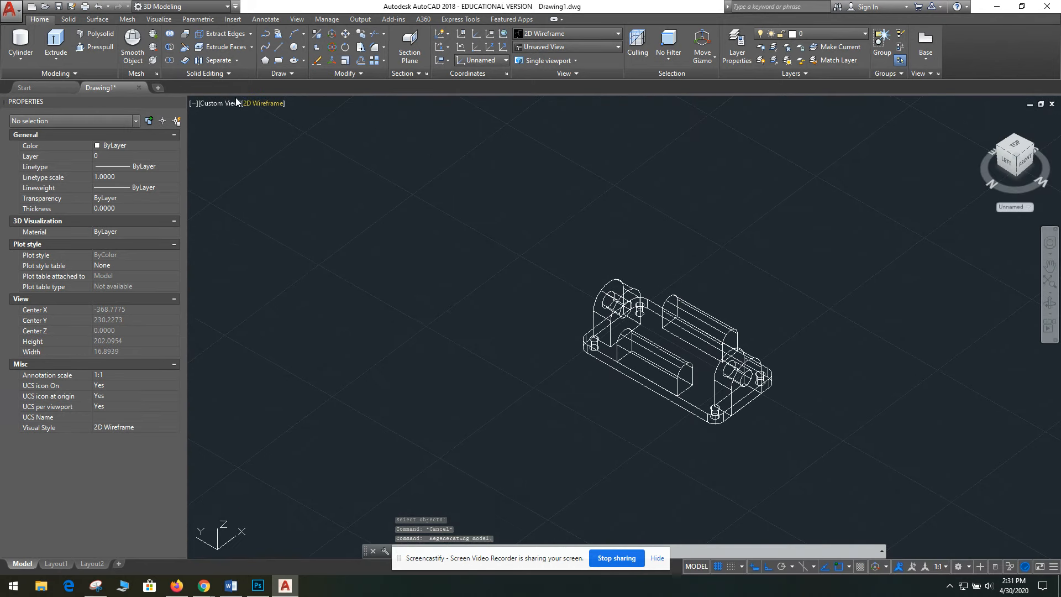
click(263, 103)
click(298, 142)
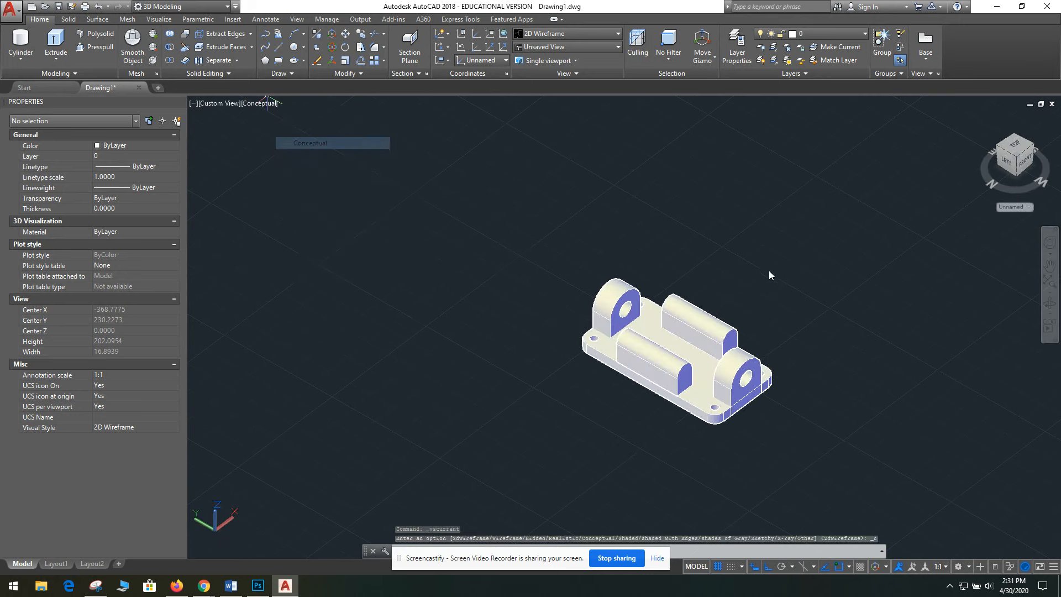
scroll(746, 342, up, 3)
scroll(746, 344, down, 3)
shift+middle_drag(658, 376, 931, 210)
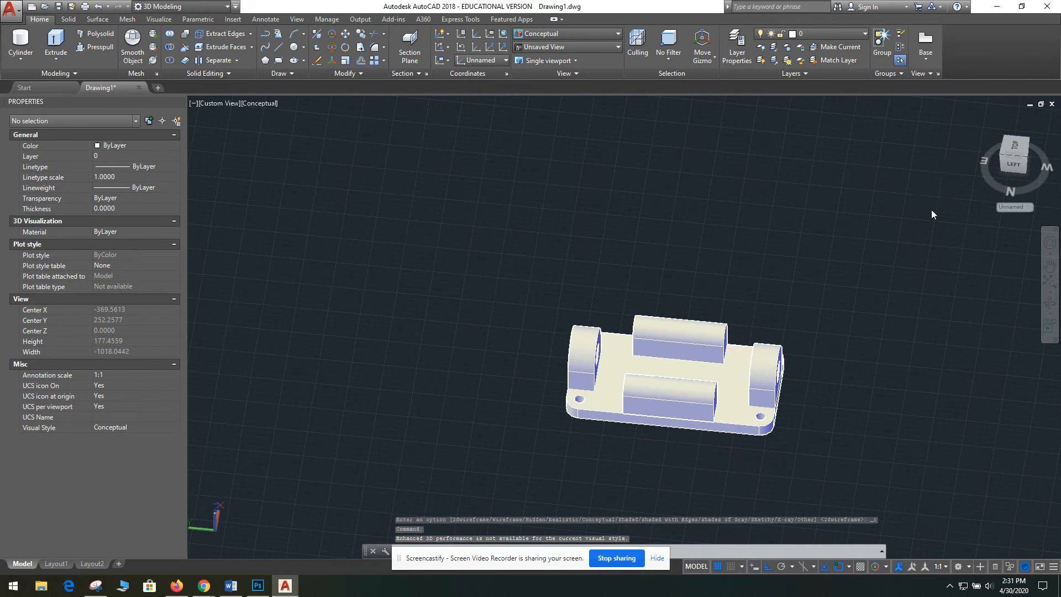
Step: In top view, draw an open polyline above the base with segments 142 left, 40 down, 68.25 right and 30 up
click(1017, 148)
scroll(801, 195, down, 3)
middle_drag(701, 210, 627, 355)
key(Escape)
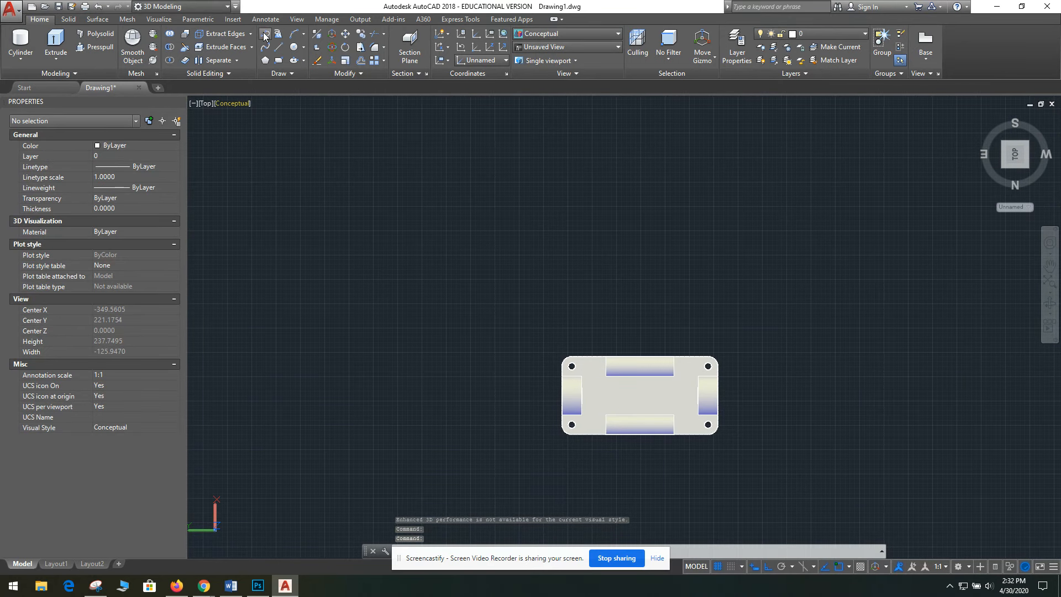
click(266, 36)
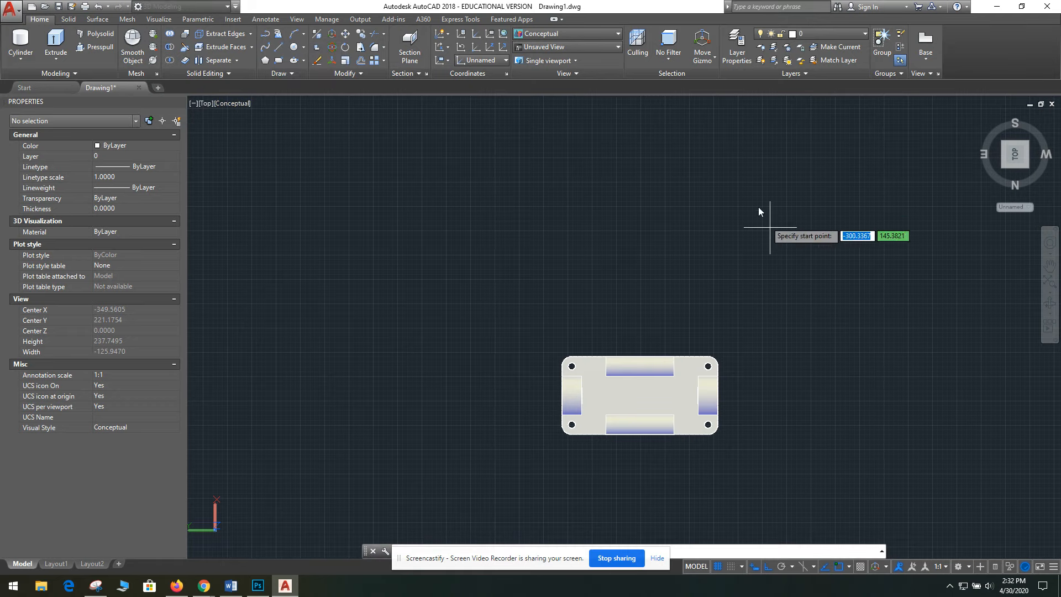
click(760, 177)
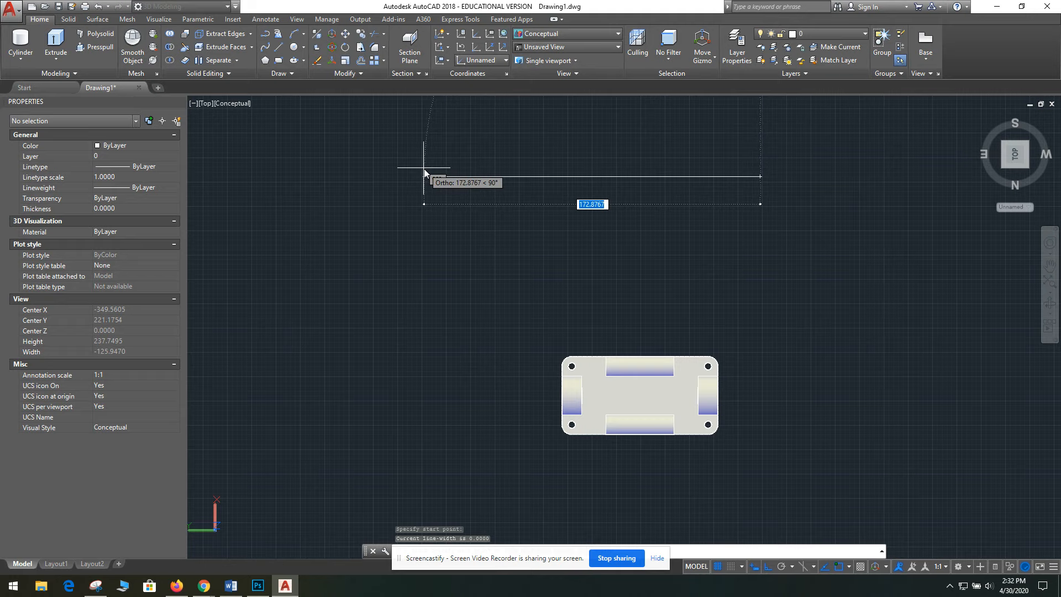
text(142)
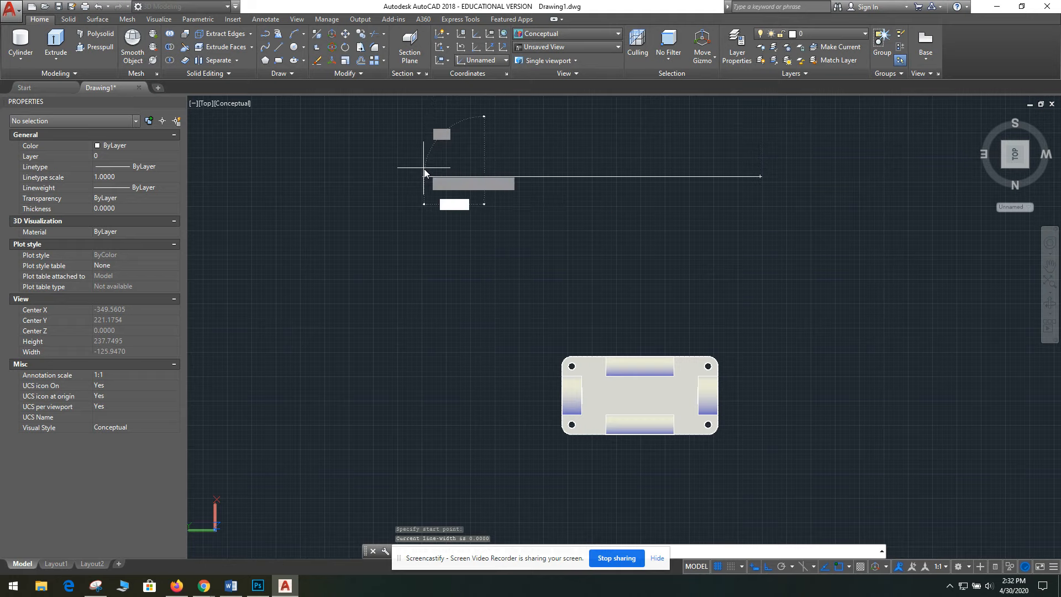
key(Return)
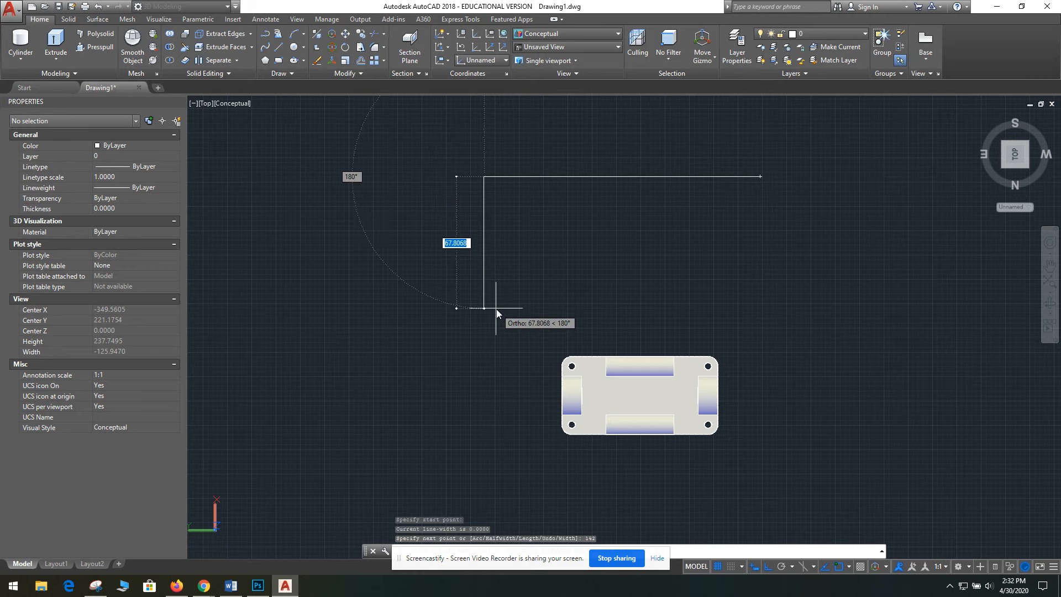
text(40)
key(Return)
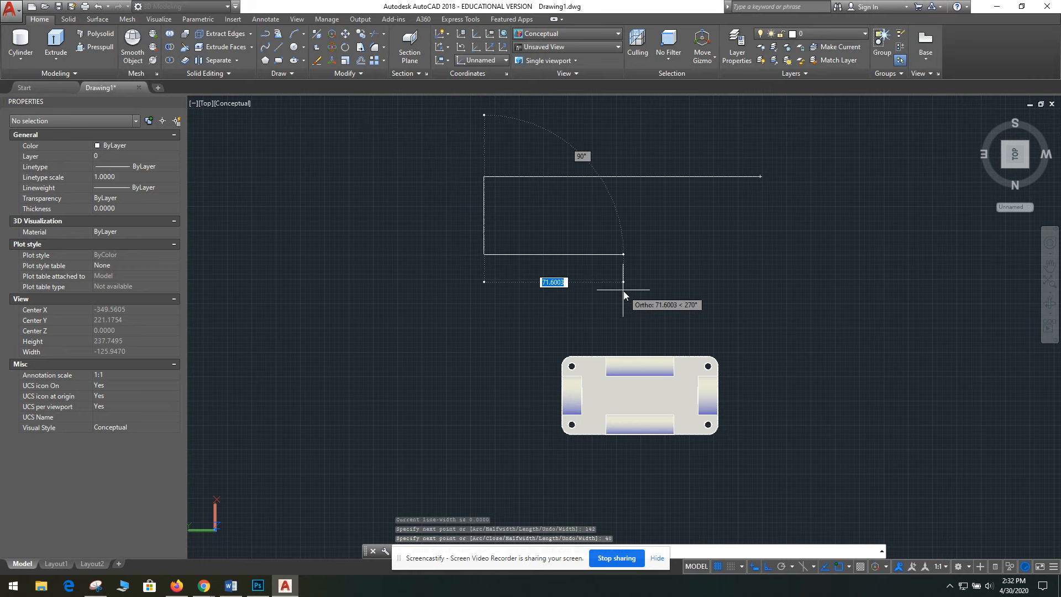
text(68.25)
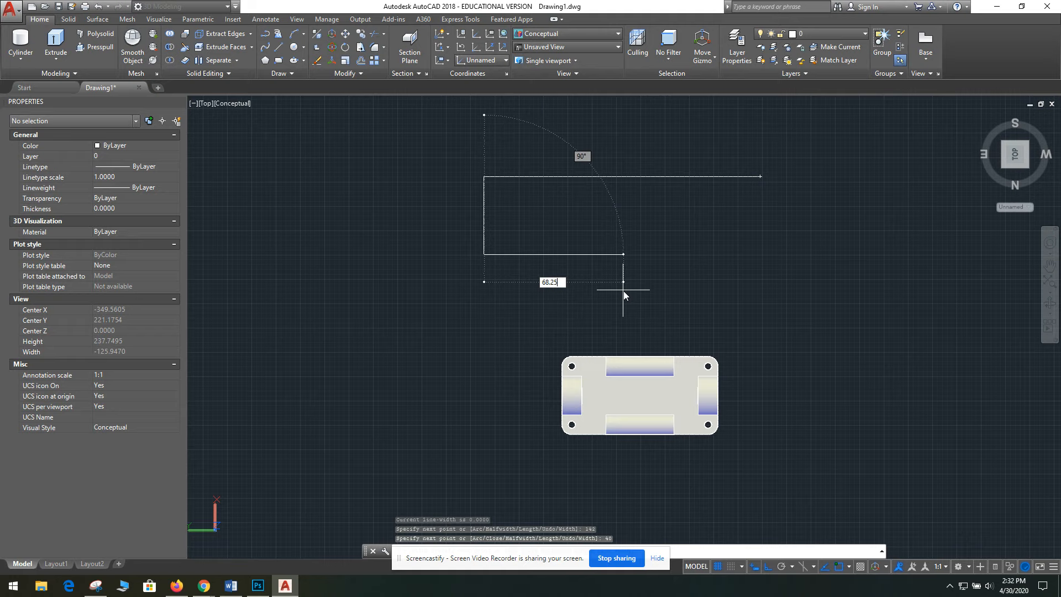
key(Return)
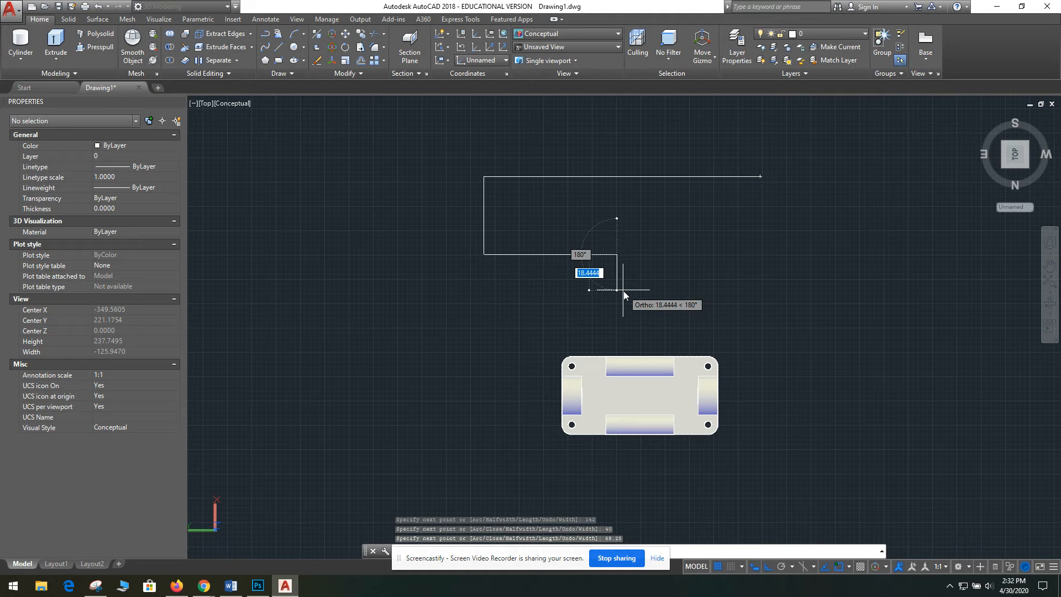
text(30)
key(Return)
key(Escape)
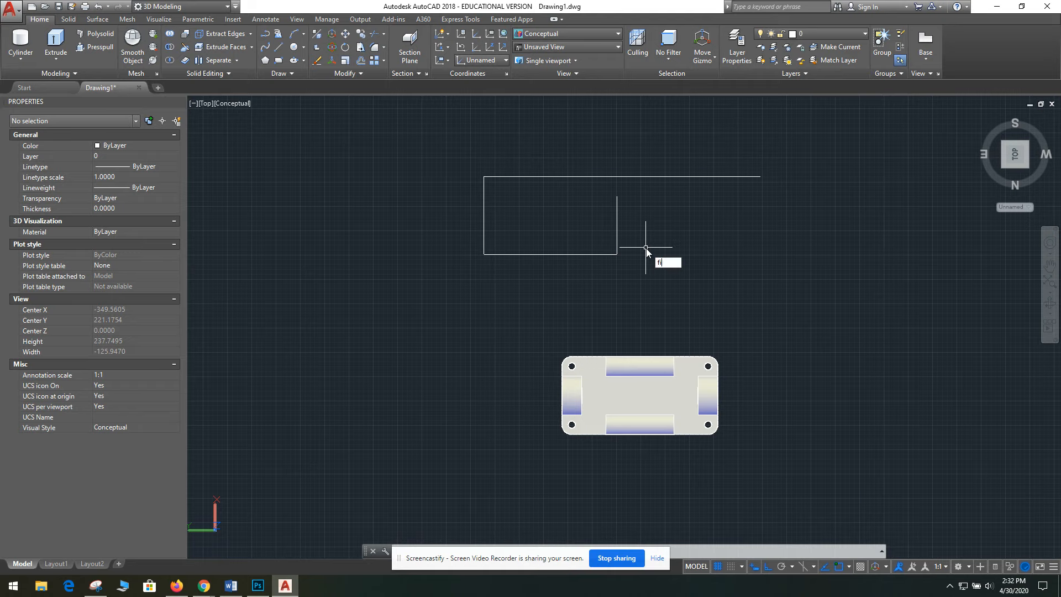
Step: Fillet the upper-left corner of the open polyline profile with a radius of 5
key(Return)
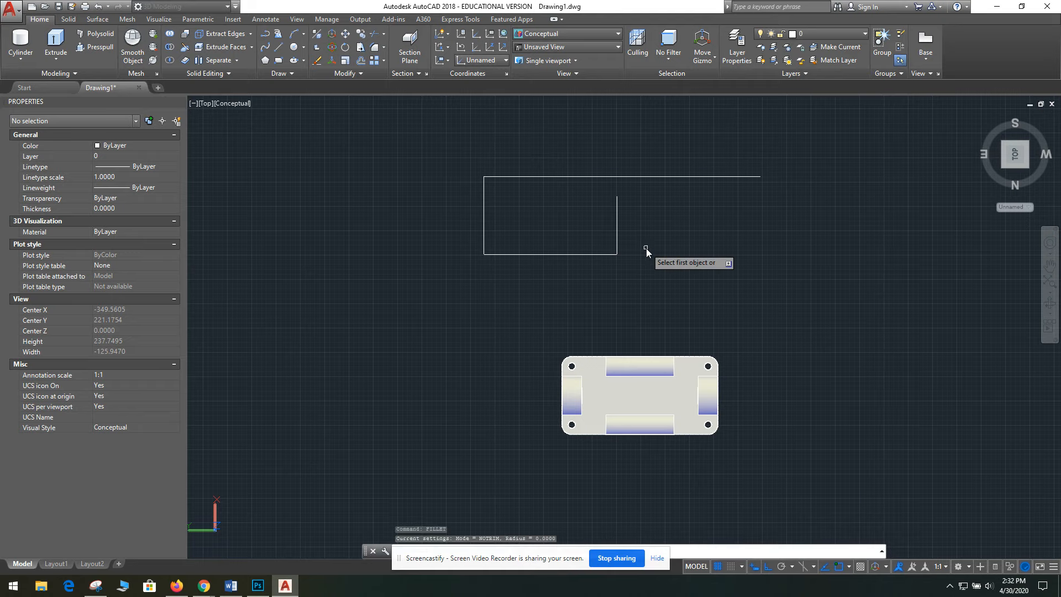
text(r)
key(Return)
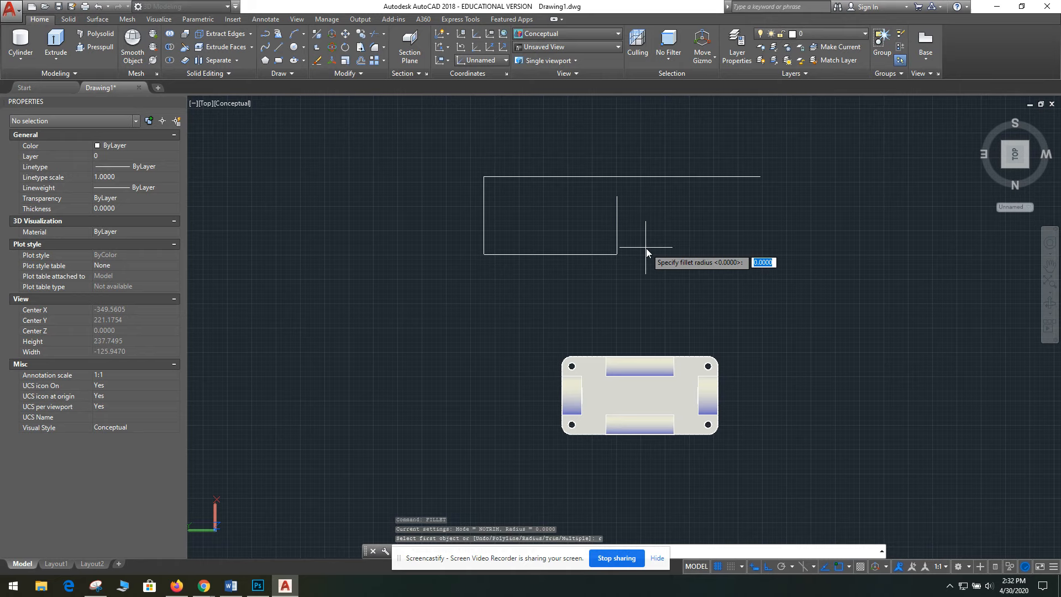
text(5)
key(Return)
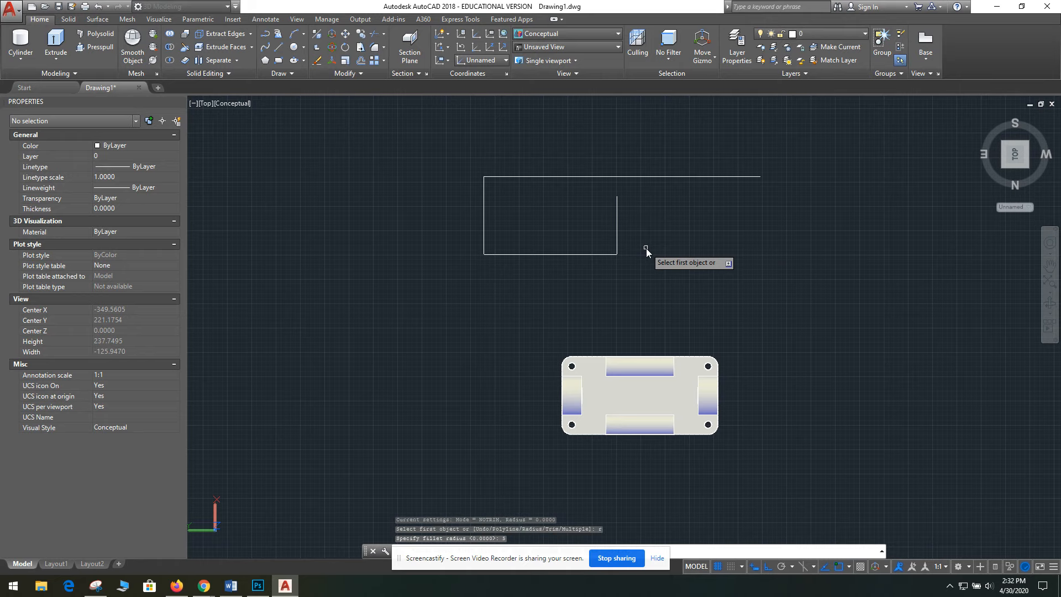
click(502, 178)
click(482, 189)
Step: Fillet the profile's two lower corners with the same radius of 5
key(Return)
click(484, 225)
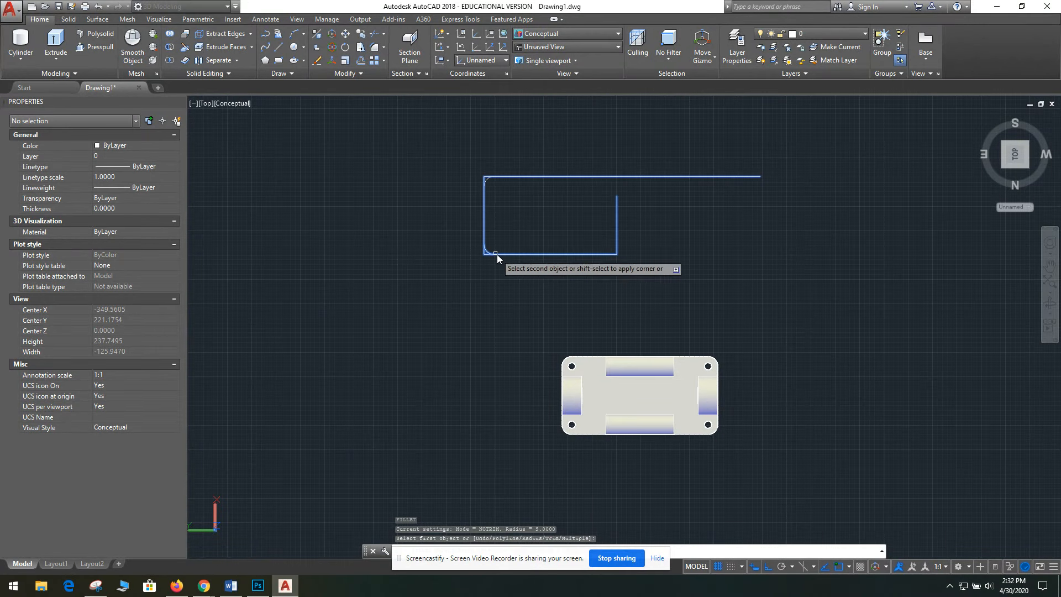
click(499, 255)
key(Return)
click(585, 254)
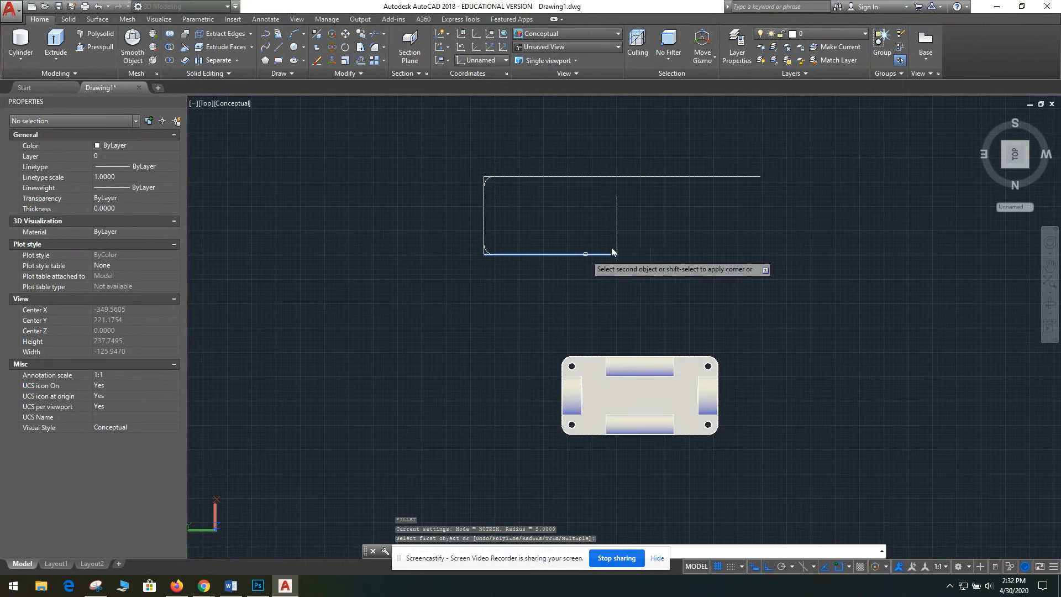
click(617, 238)
key(Return)
scroll(630, 260, up, 5)
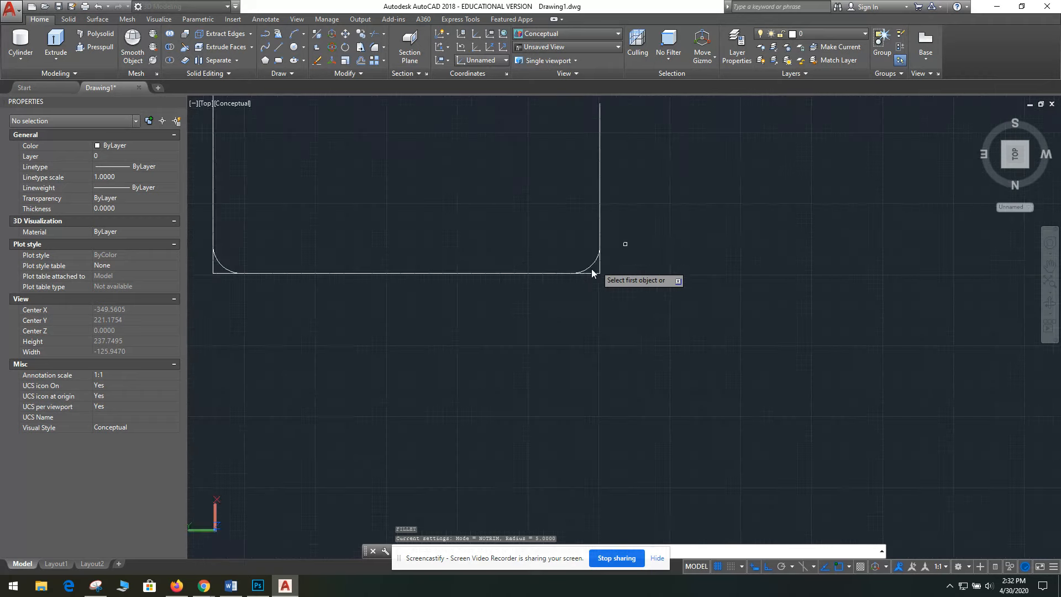
click(591, 274)
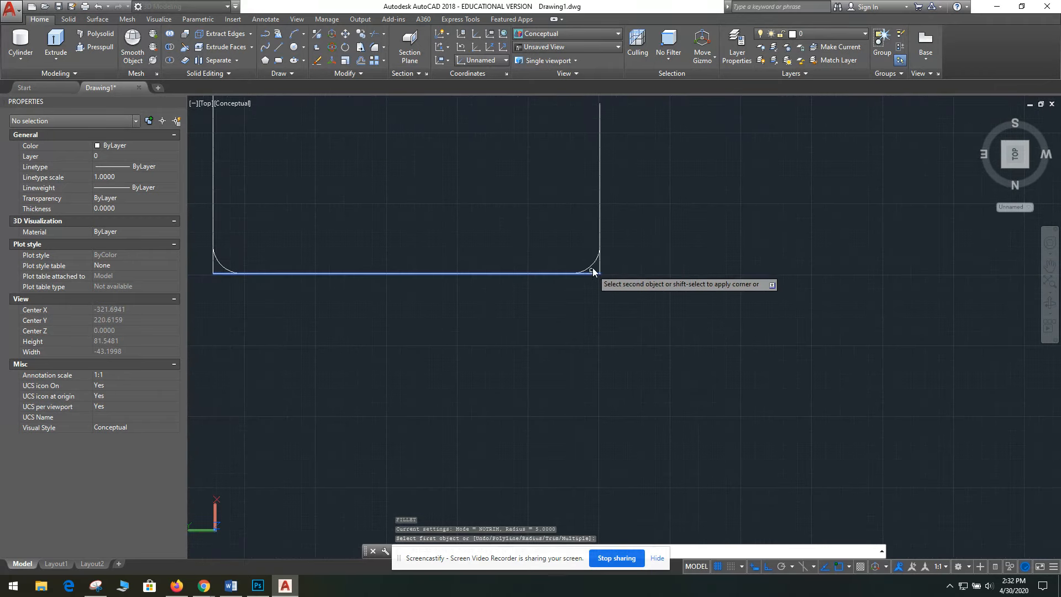
key(Escape)
key(Escape)
click(593, 274)
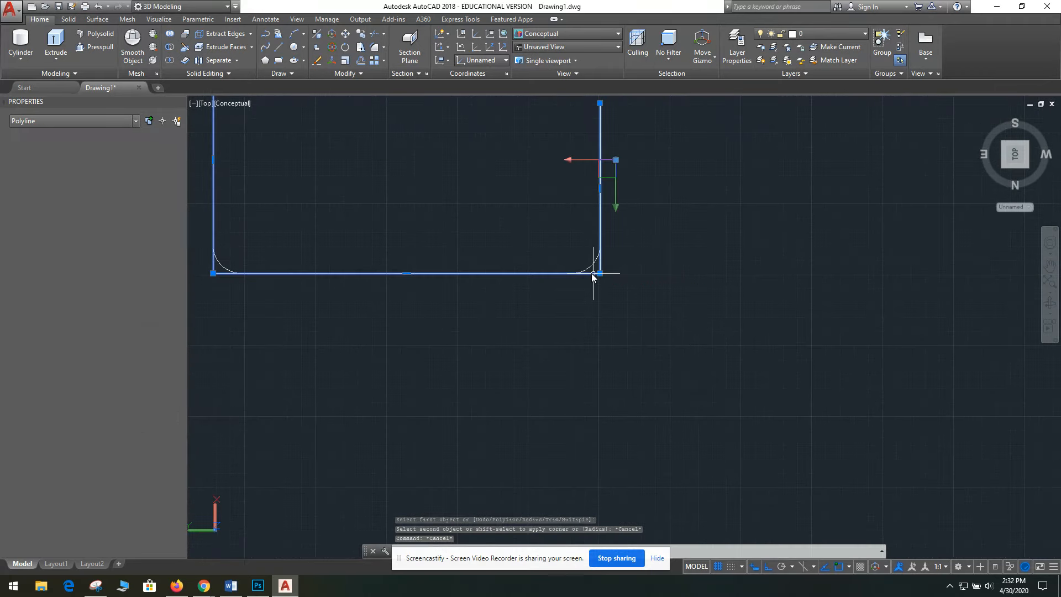
key(Delete)
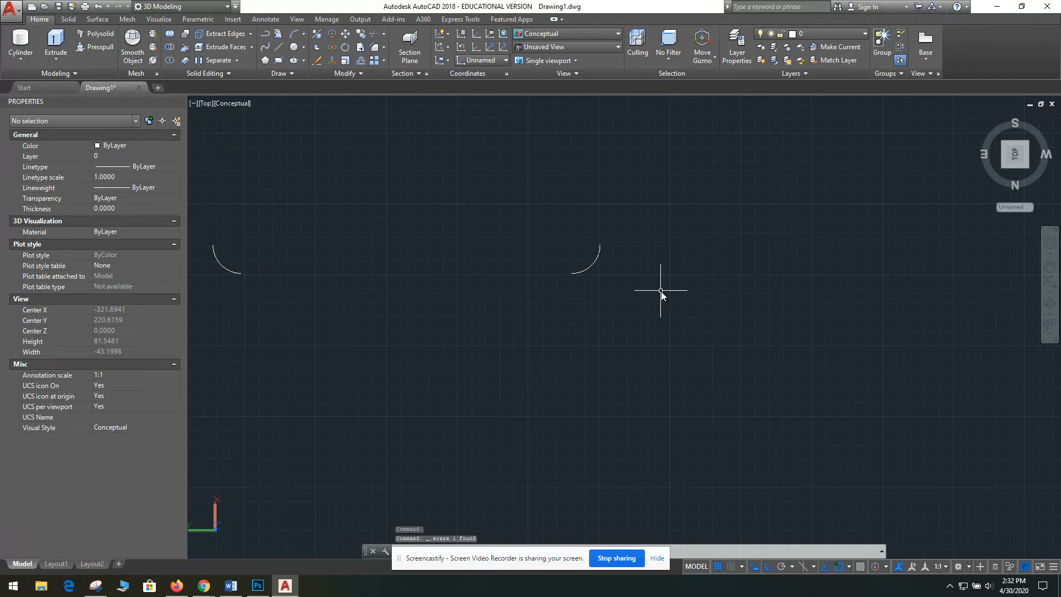
key(ctrl+z)
scroll(661, 292, down, 4)
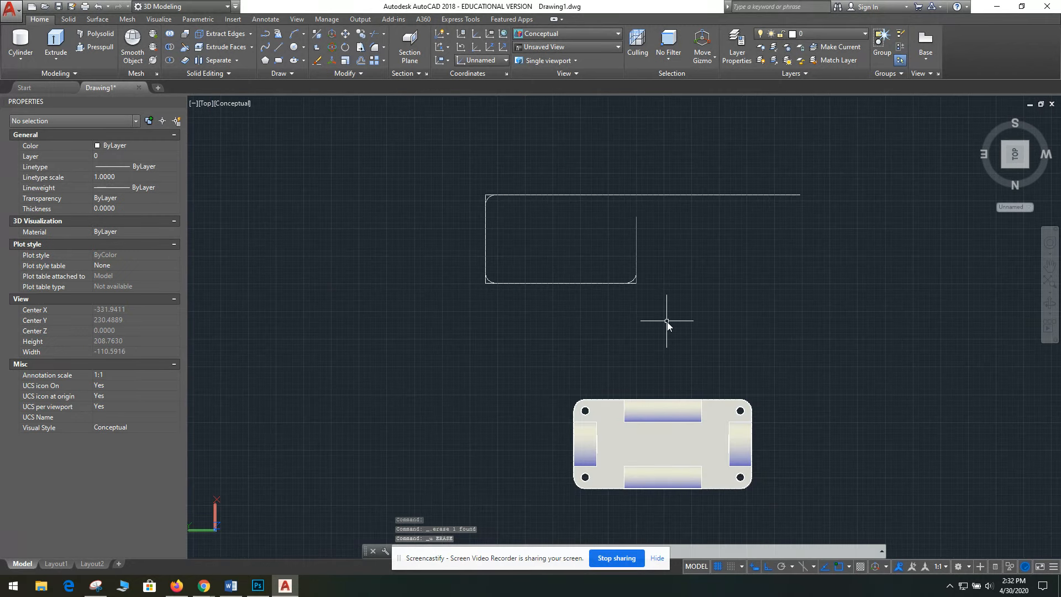
Step: Trim off the profile's sharp lower-right corner, using all three fillet arcs as cutting edges
text(m)
key(Return)
scroll(617, 284, up, 5)
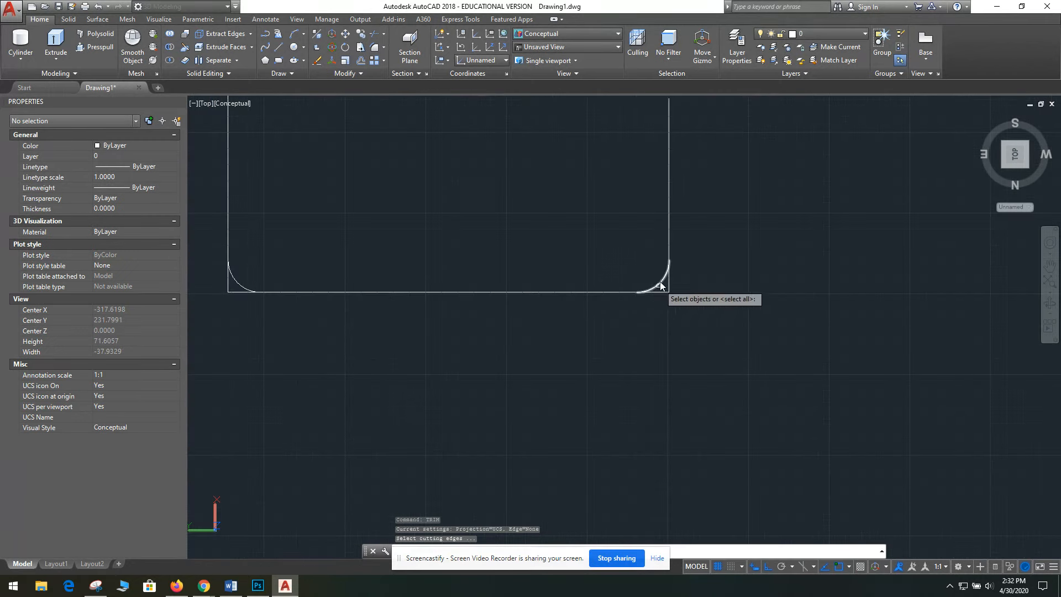
click(659, 284)
click(231, 274)
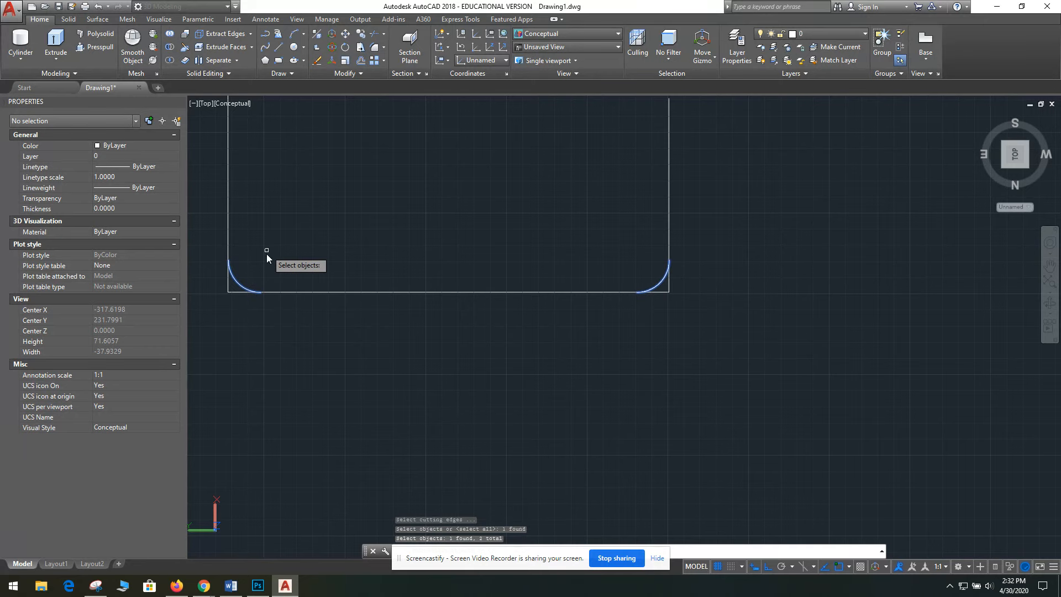
scroll(268, 252, down, 4)
click(257, 171)
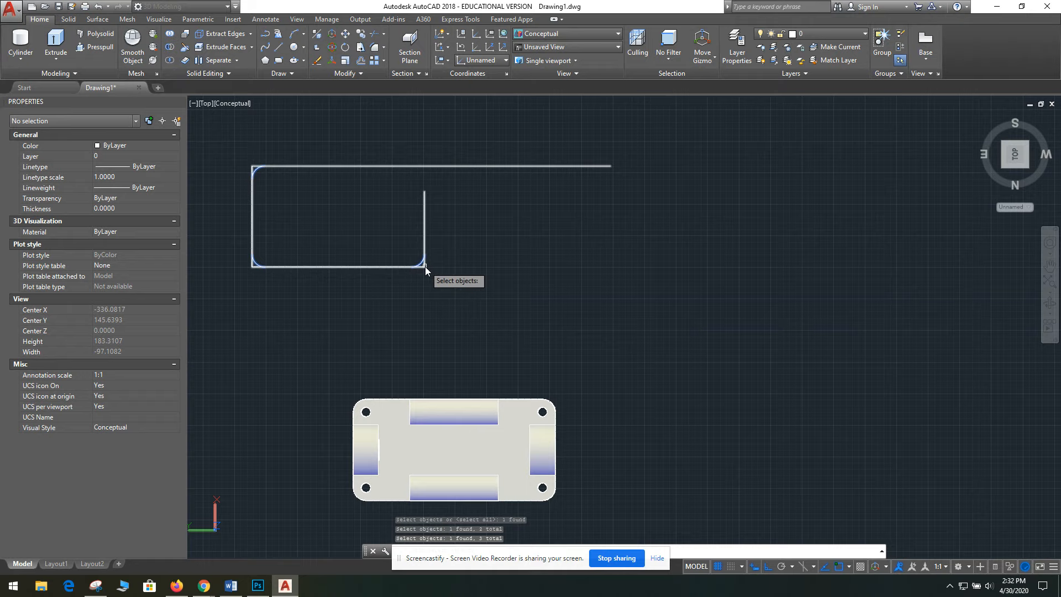
scroll(424, 268, up, 4)
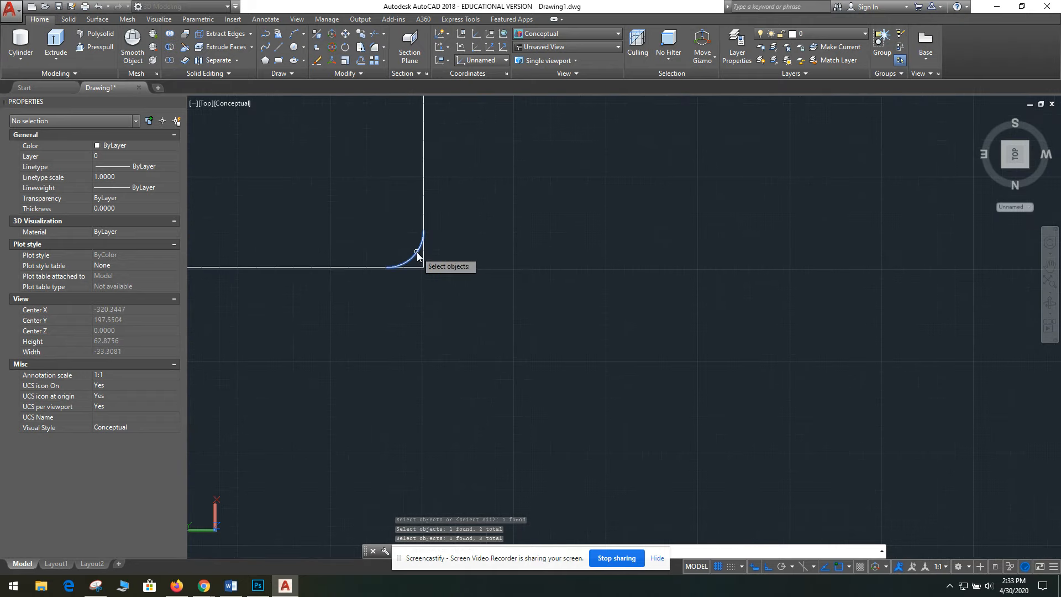
key(Return)
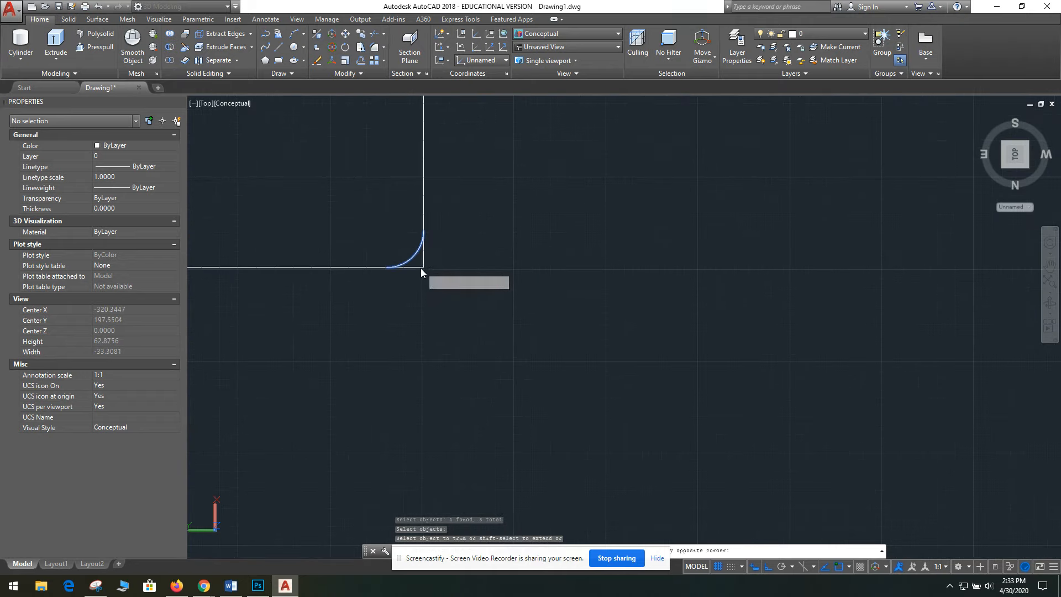
Step: Trim off the sharp lower-left and upper-left corners outside their fillet arcs
scroll(398, 282, down, 5)
middle_drag(459, 310, 570, 319)
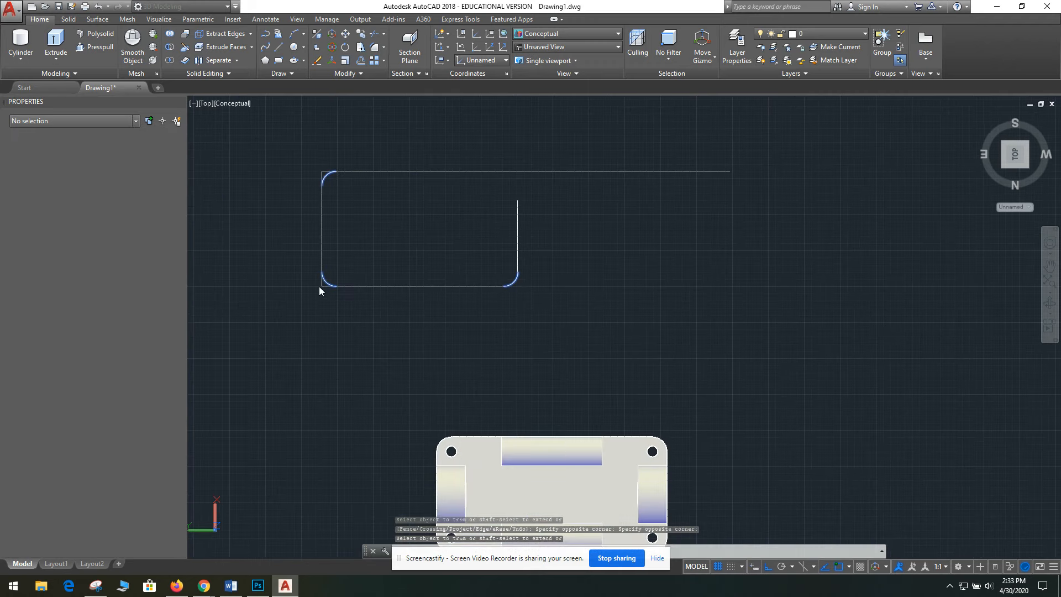
scroll(320, 286, up, 5)
middle_drag(302, 287, 484, 299)
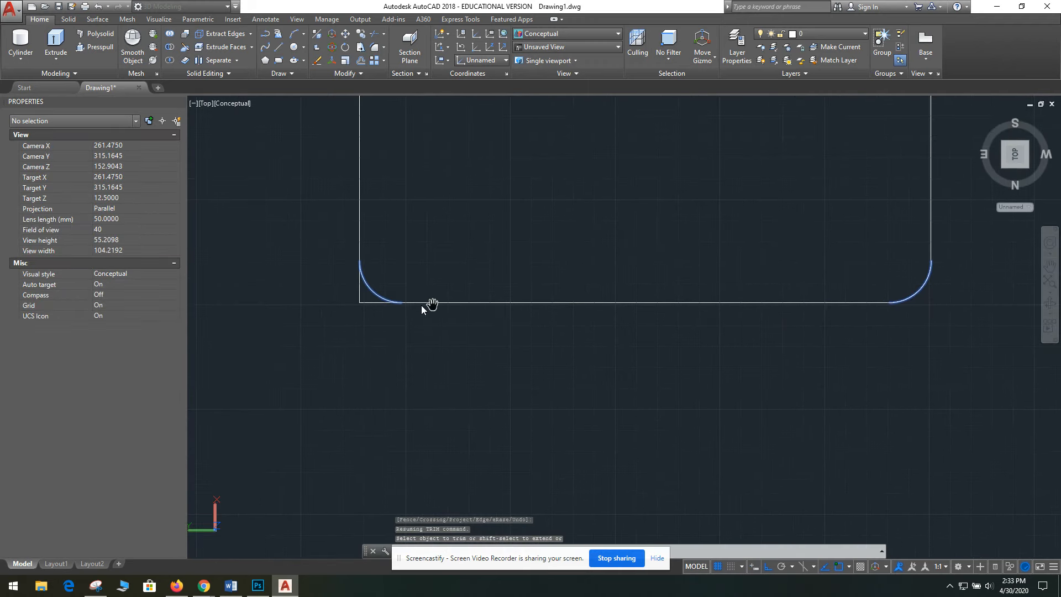
click(360, 302)
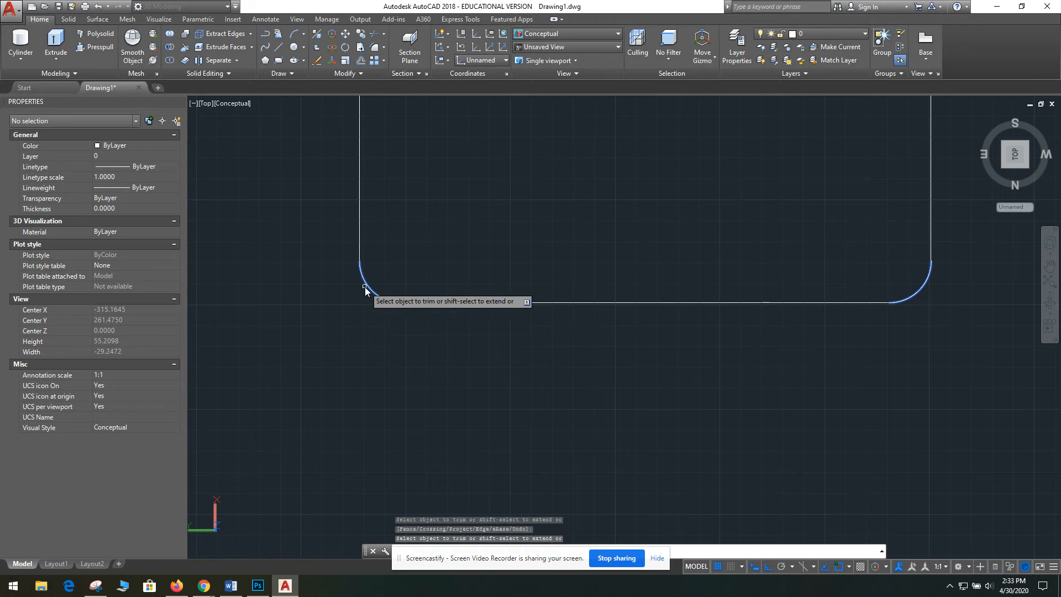
scroll(365, 287, down, 5)
key(Escape)
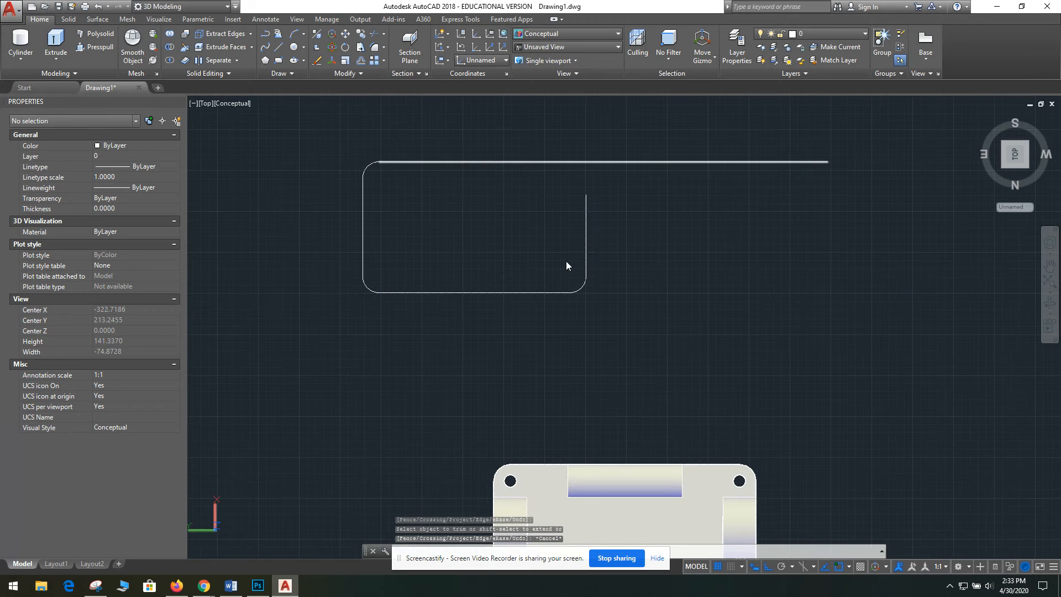
key(Escape)
Step: Join all the trimmed segments and fillet arcs of the profile into one polyline
drag(798, 317, 339, 132)
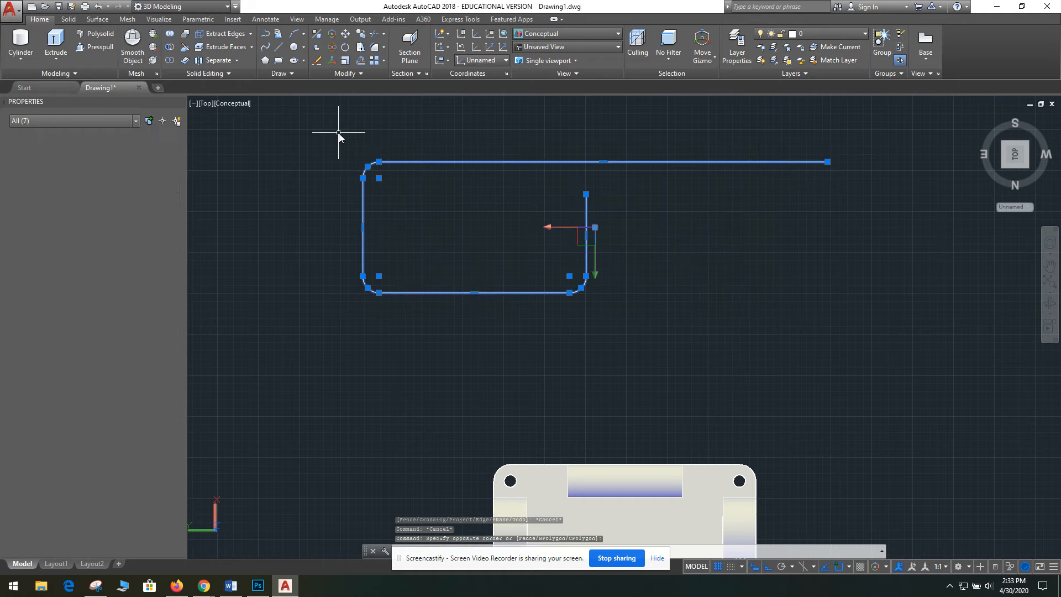
text(join)
key(Return)
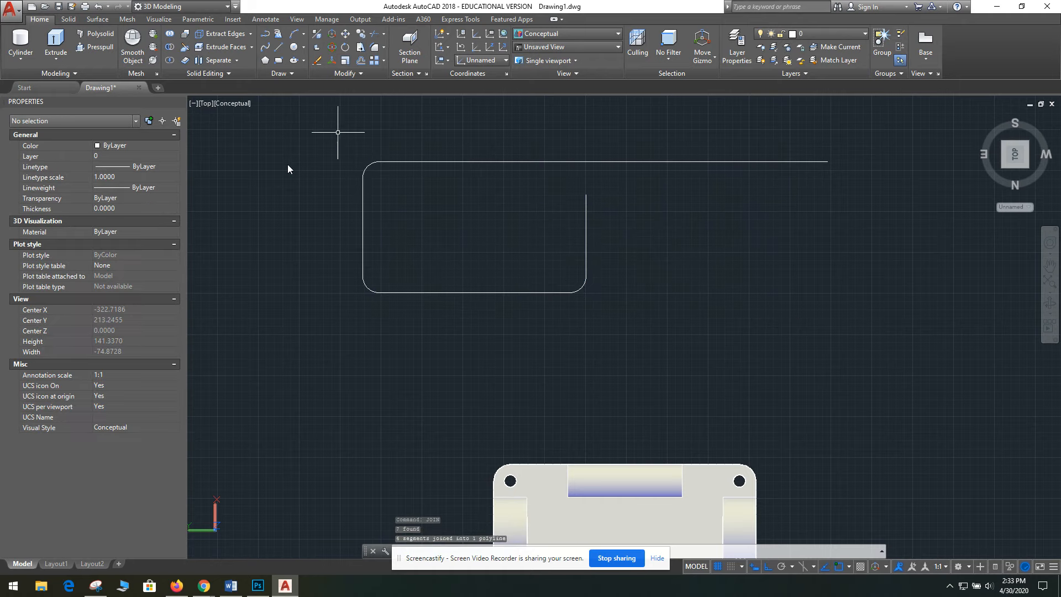
click(441, 162)
key(Escape)
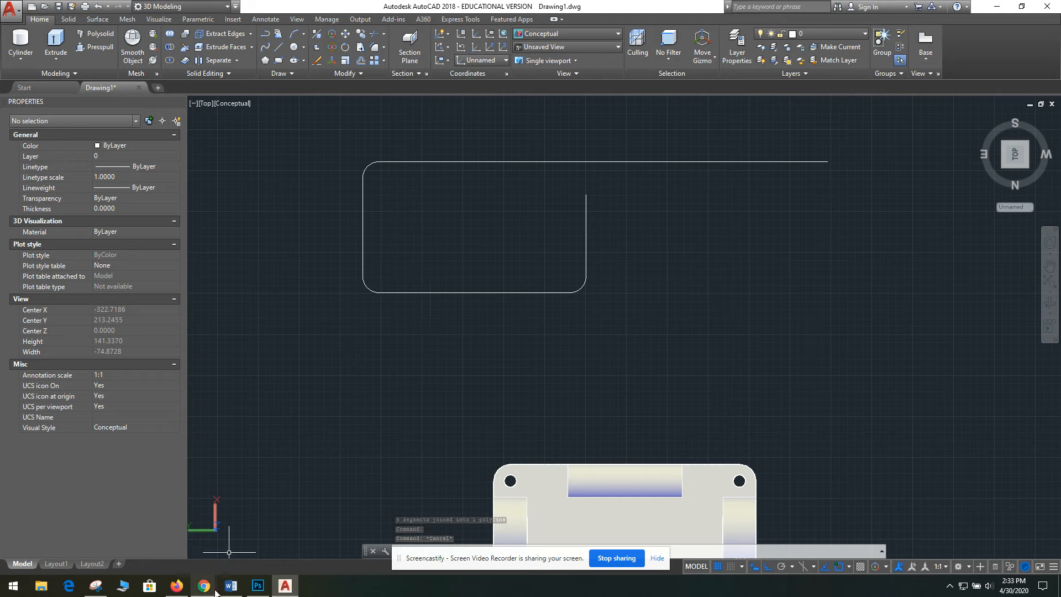
Step: Check the rod diameter in the assignment PDF in Chrome, and in AutoCAD draw a 7.50 diameter circle beside the profile
mouse_move(204, 586)
click(104, 530)
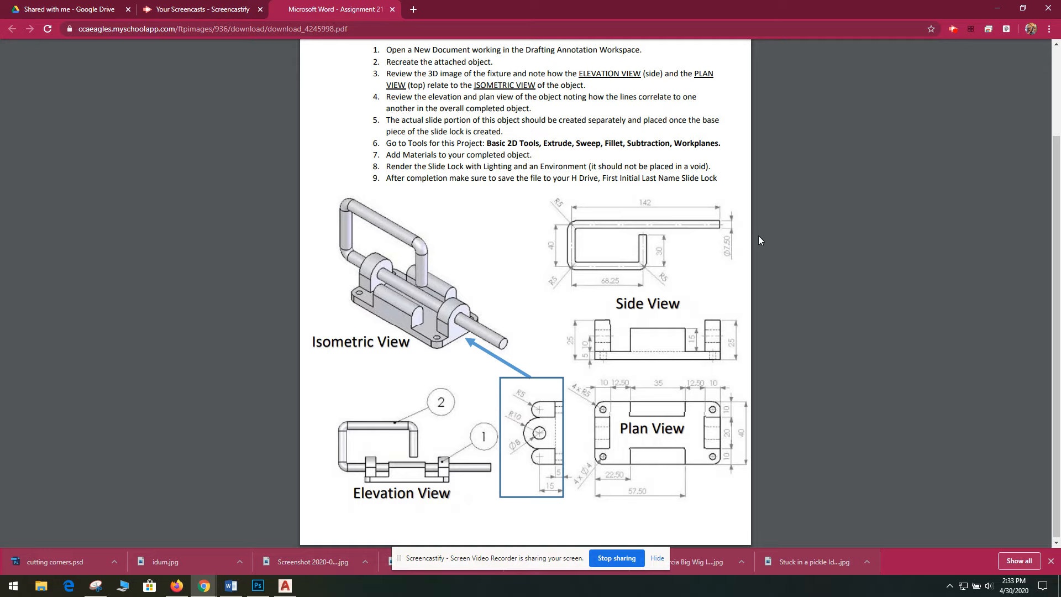
click(286, 585)
text(circle)
key(Return)
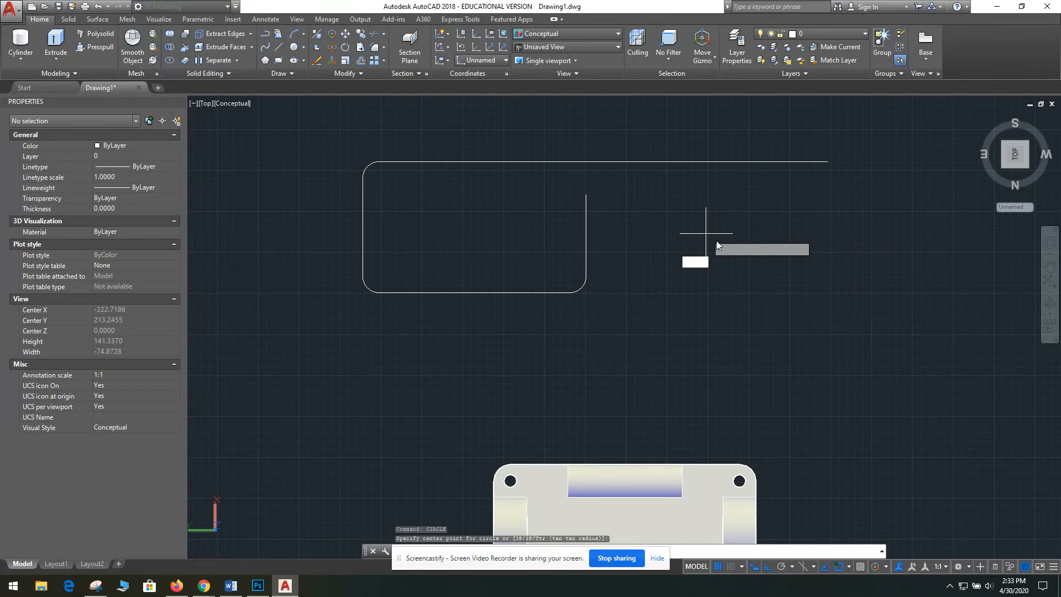
click(706, 234)
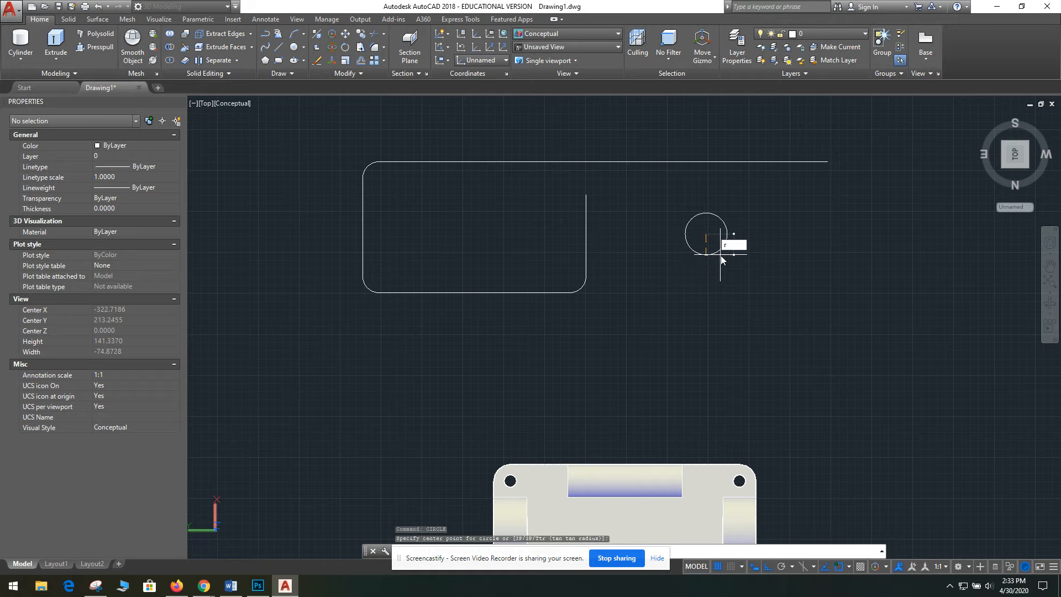
text(d)
key(Return)
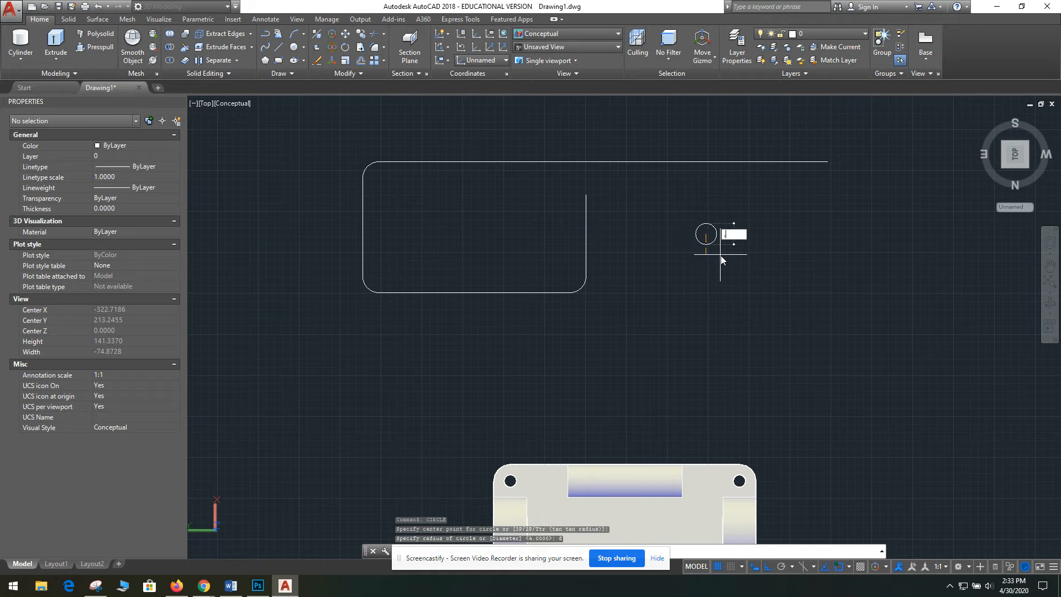
text(7.50)
key(Return)
Step: Sweep the circle along the joined polyline to form the solid slide rod
text(sweep)
key(Return)
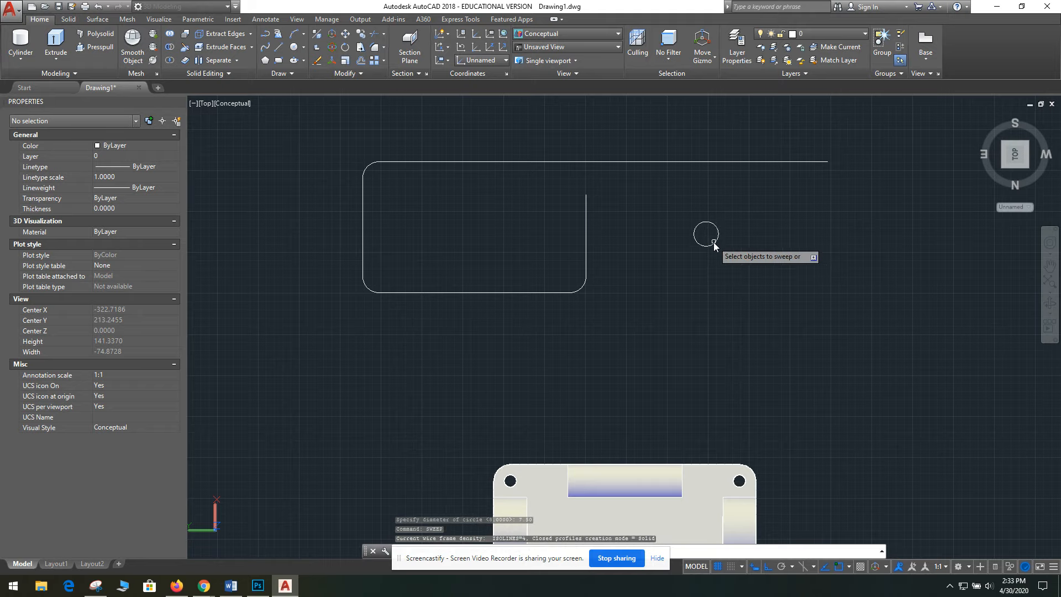
click(713, 244)
key(Return)
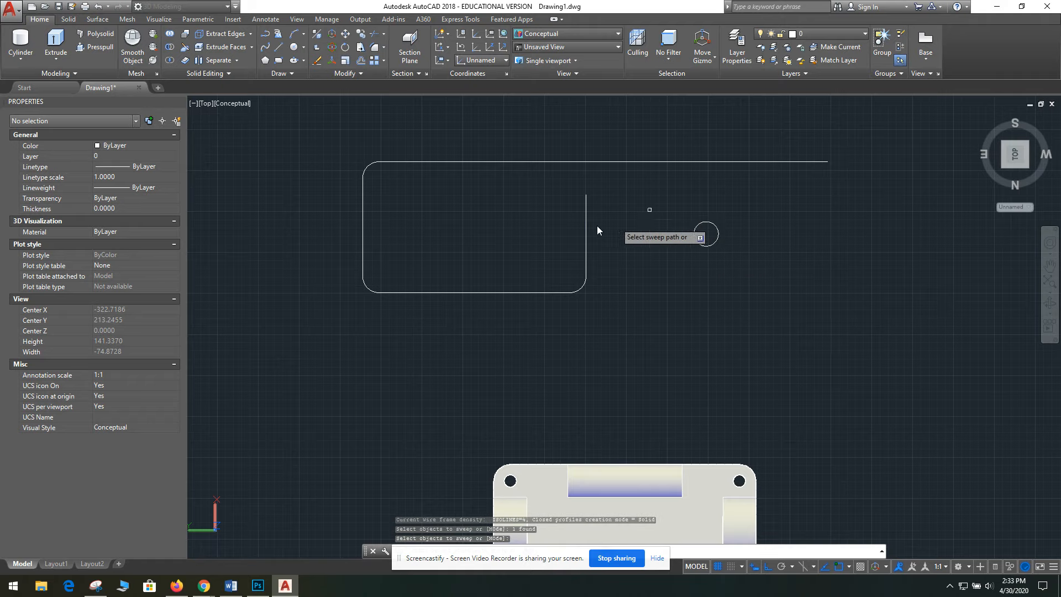
click(586, 221)
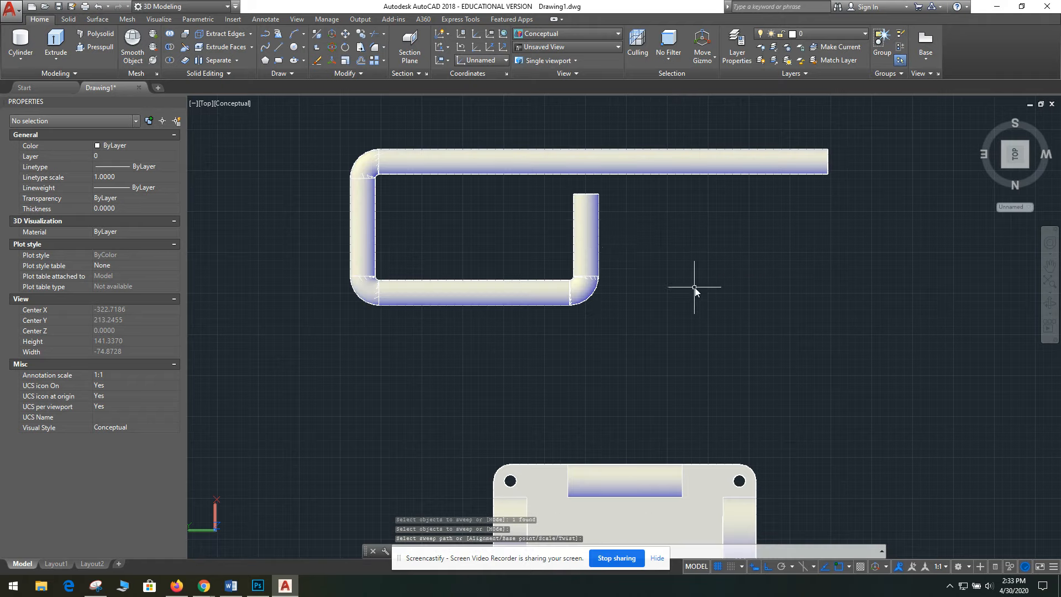
scroll(684, 301, down, 3)
key(Escape)
mouse_move(846, 391)
shift+middle_down()
mouse_move(722, 408)
mouse_move(770, 264)
mouse_move(777, 332)
mouse_move(854, 387)
shift+middle_up()
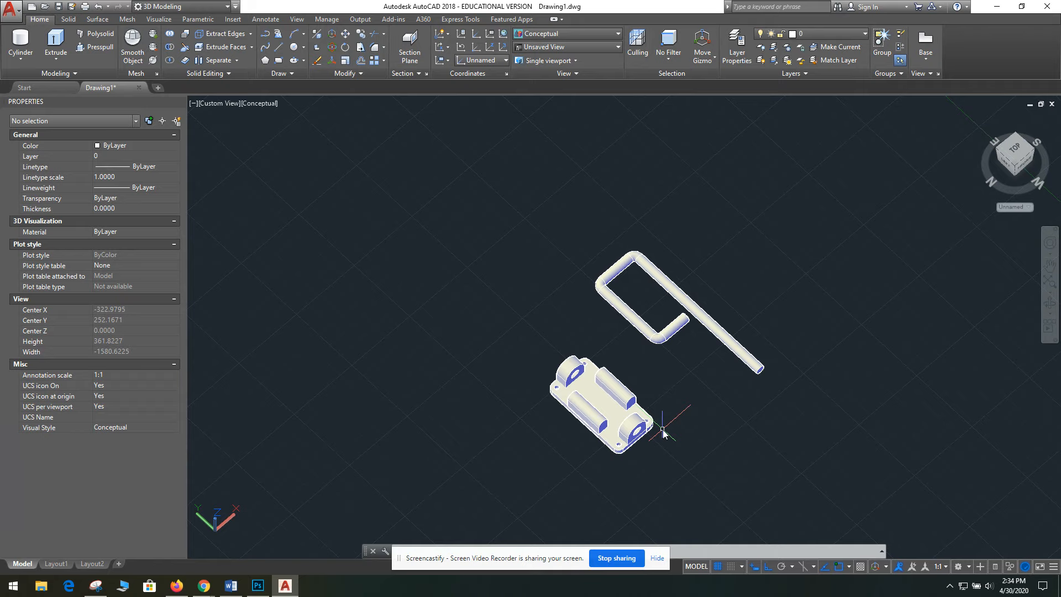
scroll(662, 430, up, 2)
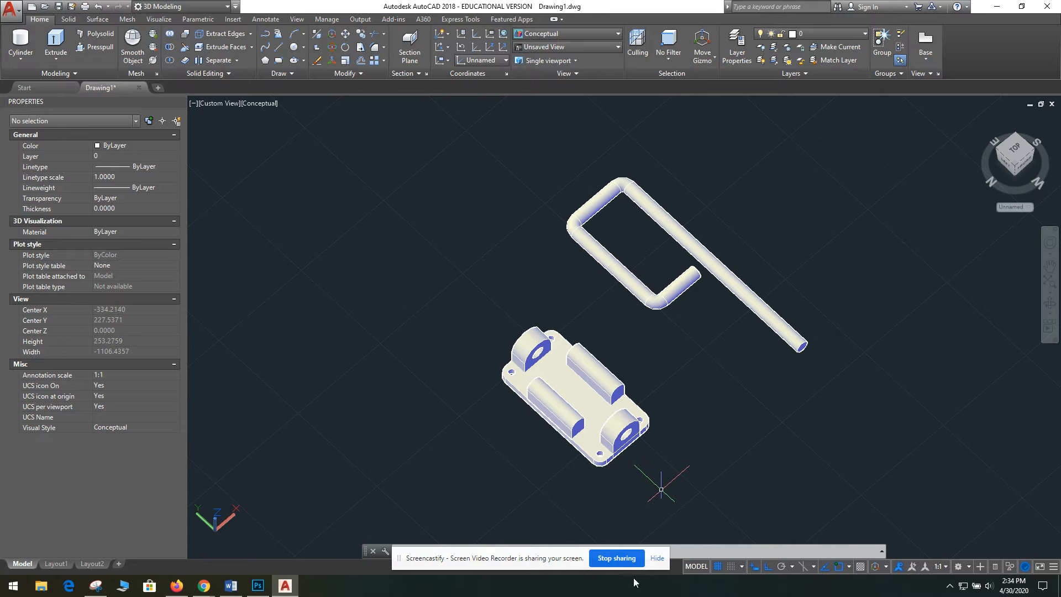